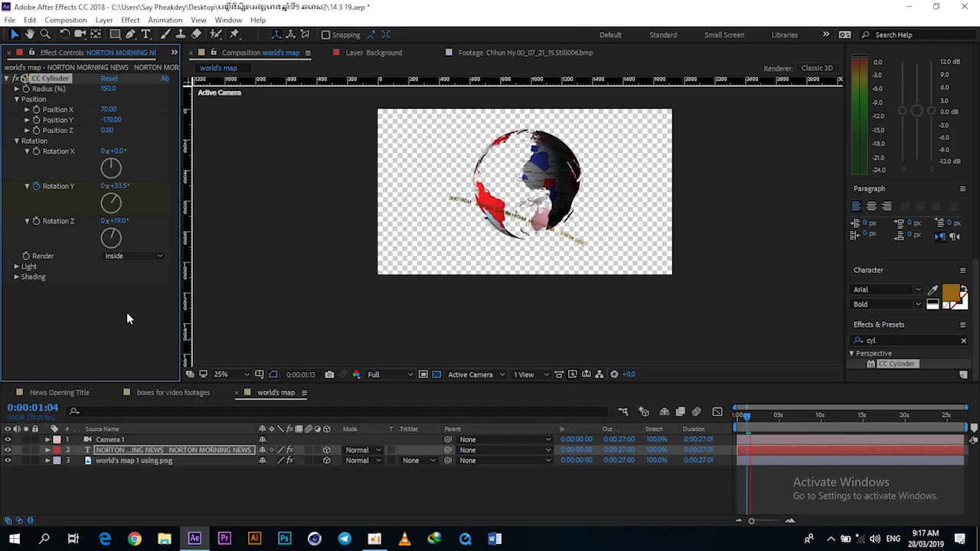
# Set CC Cylinder's Render to Outside and expand its Shading and Light groups.
pyautogui.click(123, 256)
pyautogui.click(134, 282)
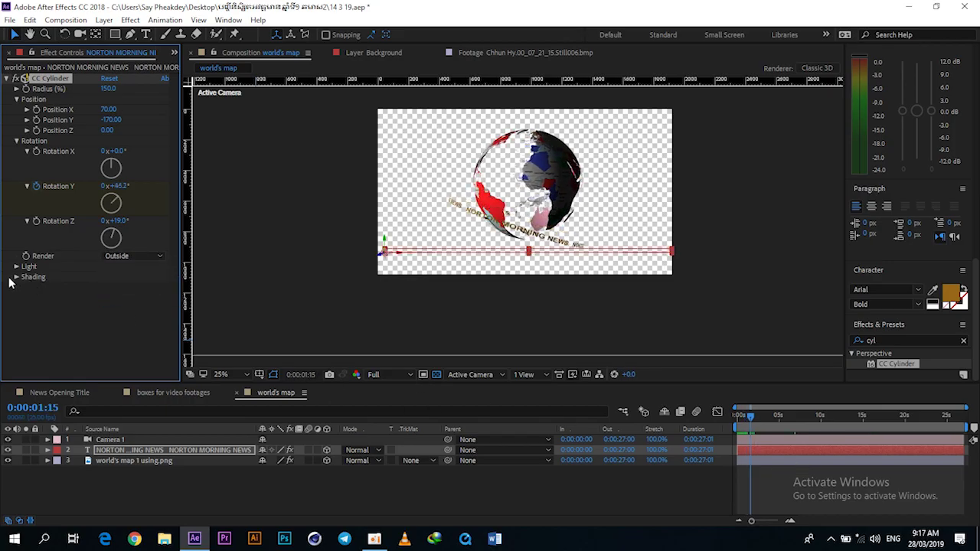
pyautogui.click(16, 277)
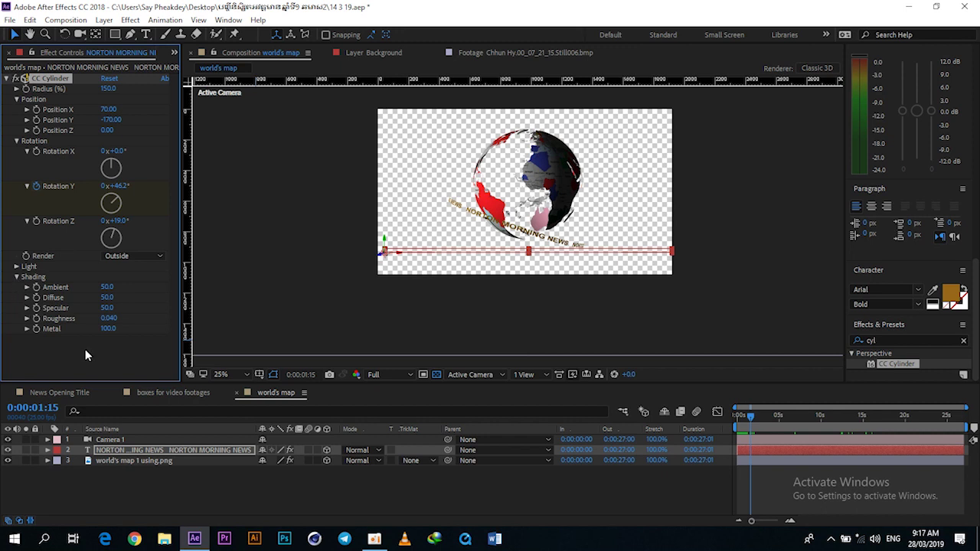
pyautogui.click(17, 266)
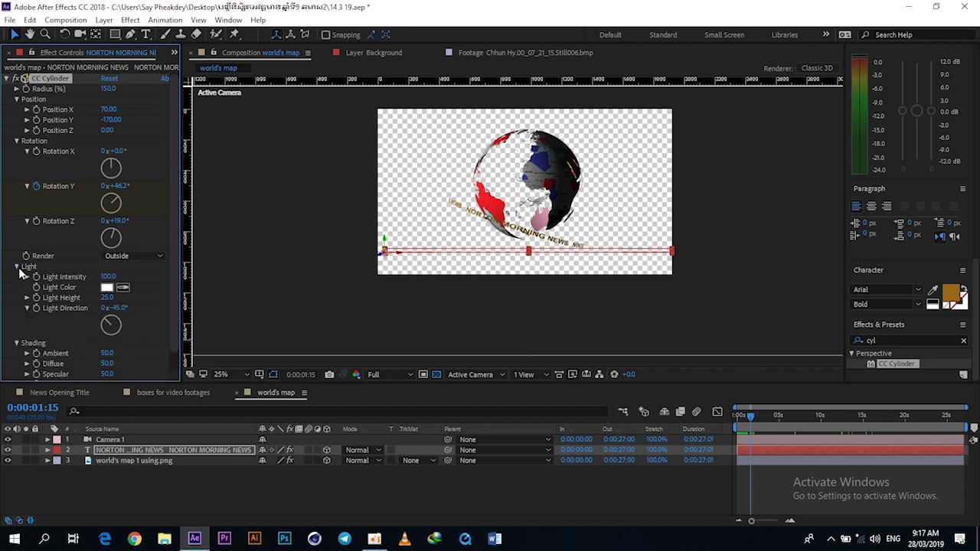
# Set the CC Cylinder light colour to red (FF0000) and raise Specular to about 67.
pyautogui.click(106, 287)
pyautogui.click(335, 140)
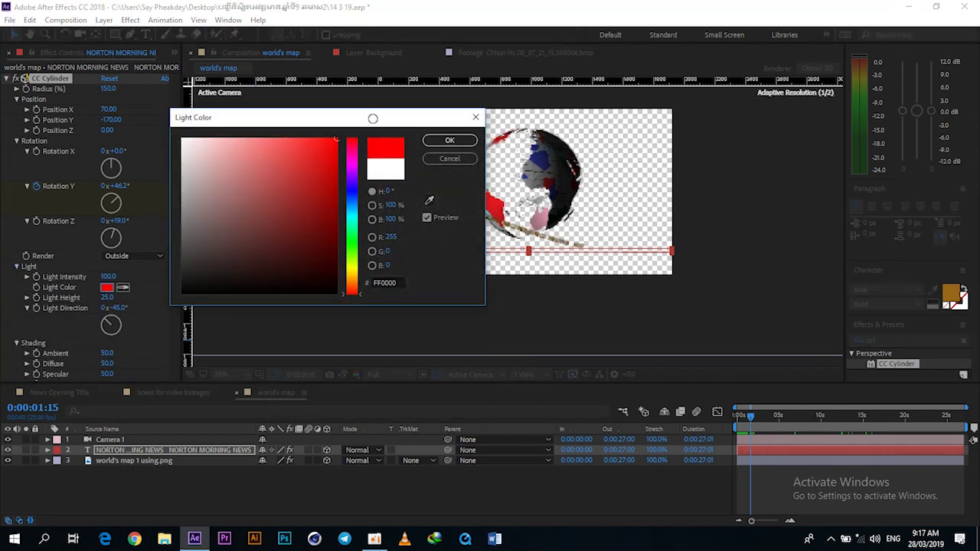
pyautogui.click(449, 140)
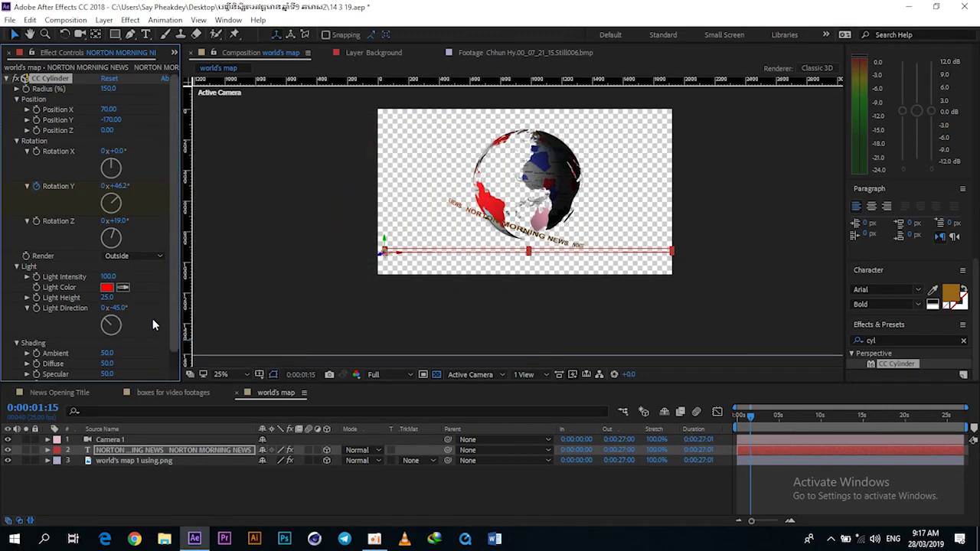
pyautogui.scroll(-1, 175, 351)
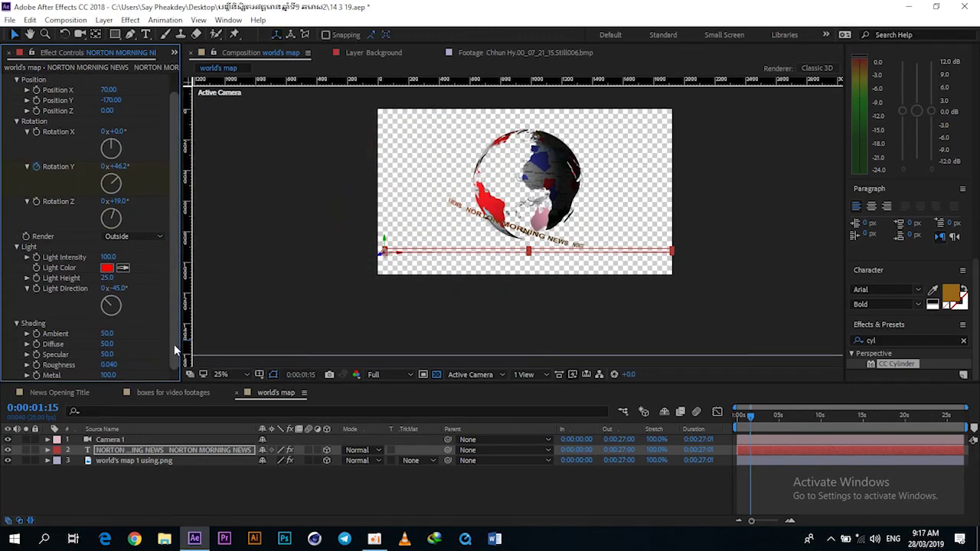
pyautogui.moveTo(107, 354)
pyautogui.mouseDown()
pyautogui.moveTo(119, 355)
pyautogui.moveTo(119, 333)
pyautogui.mouseUp()
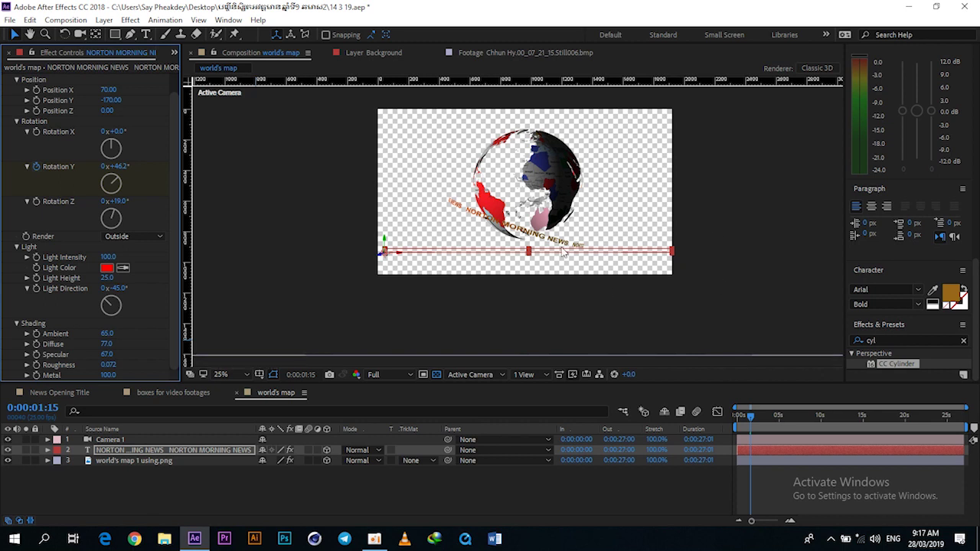
pyautogui.scroll(2, 562, 253)
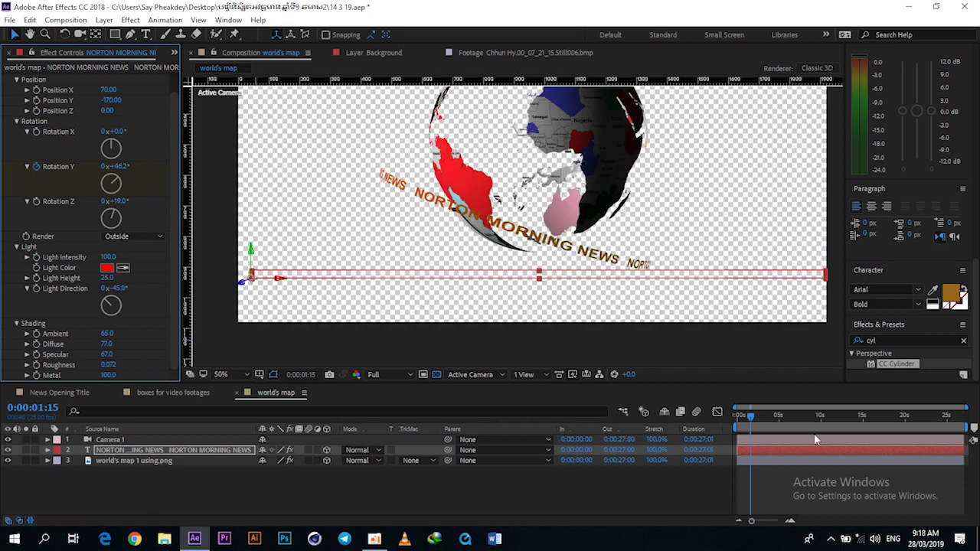
# Preview the globe animation from the start, then reselect the NORTON MORNING NEWS layer.
pyautogui.click(799, 482)
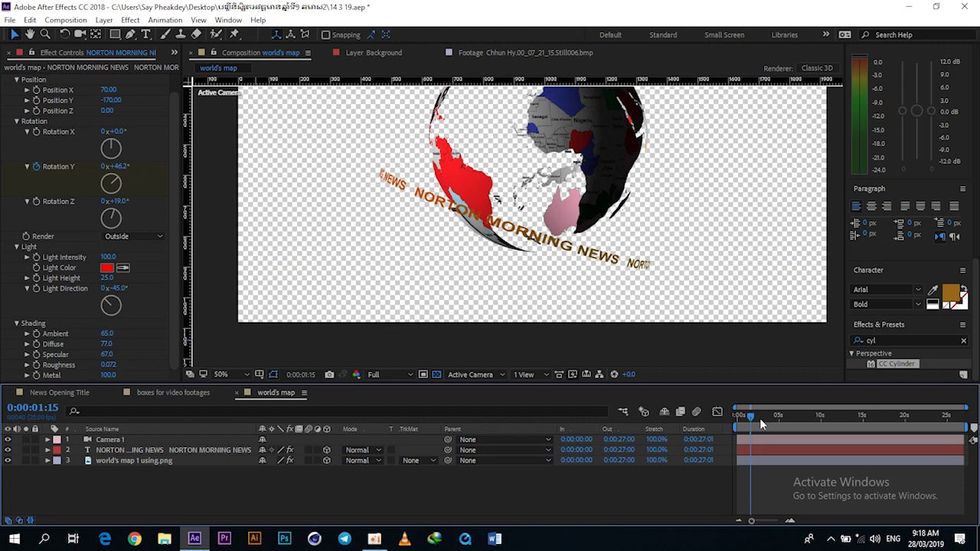
pyautogui.press('Home')
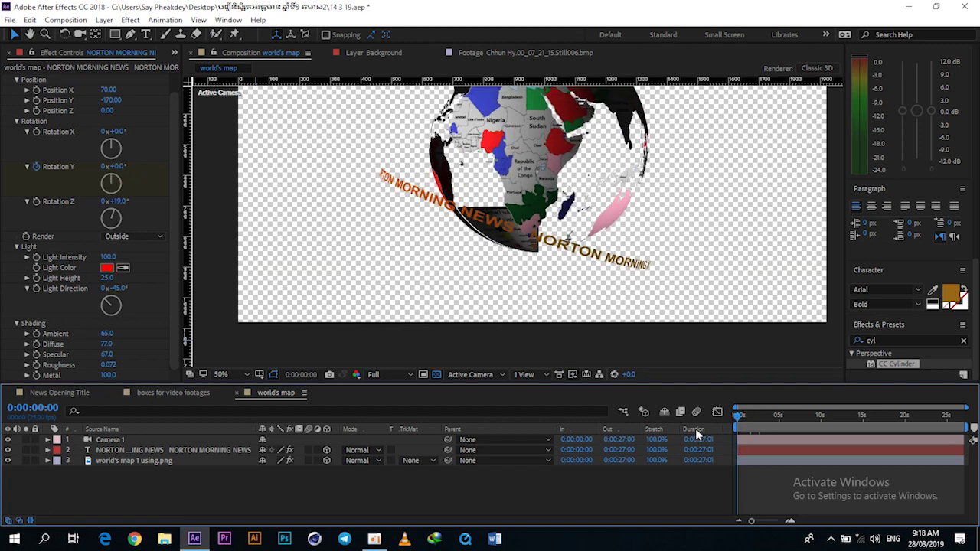
pyautogui.press('space')
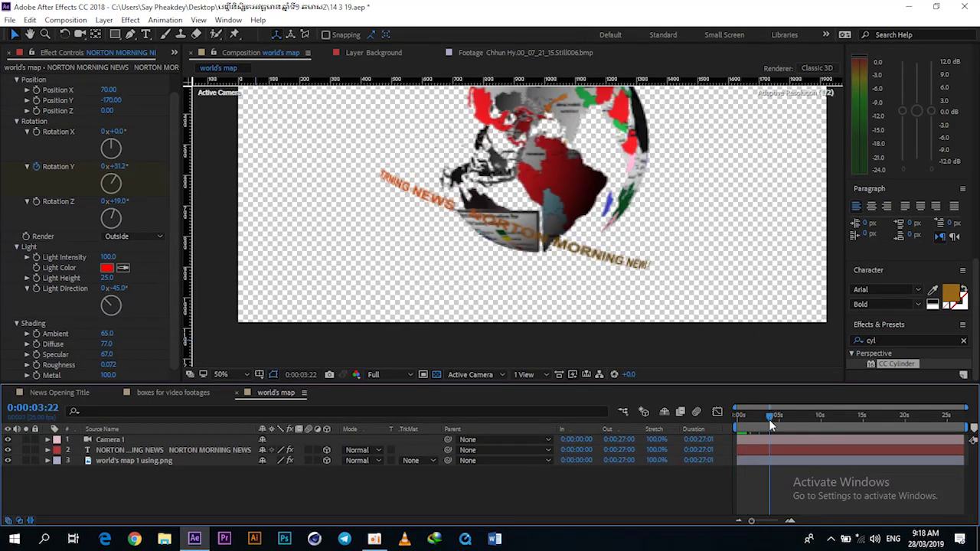
pyautogui.moveTo(487, 248); pyautogui.dragTo(472, 291)
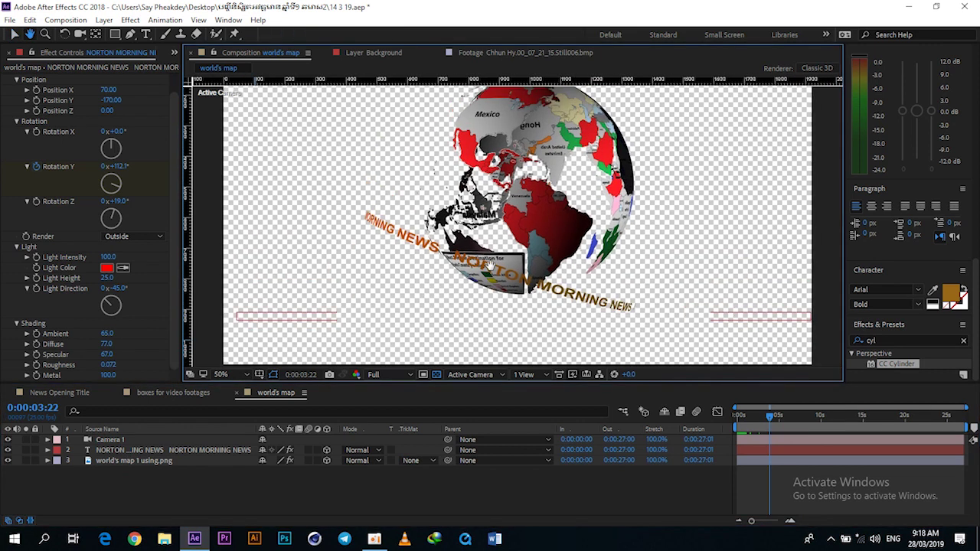
pyautogui.click(108, 451)
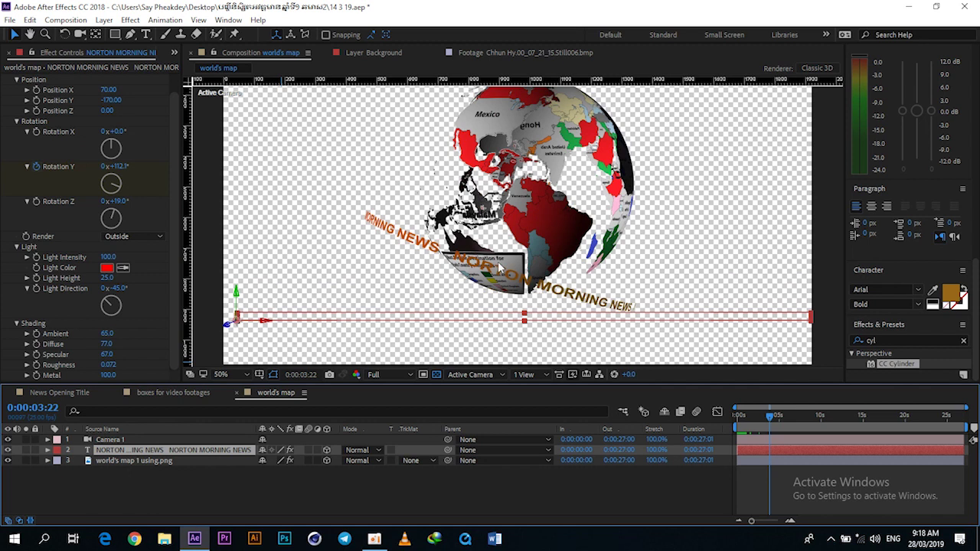
pyautogui.click(130, 461)
pyautogui.click(130, 451)
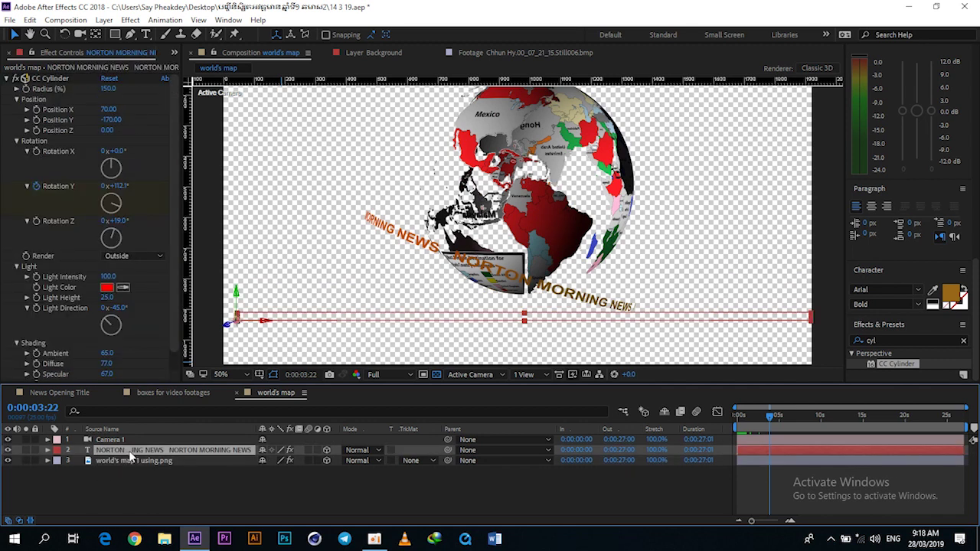
# Duplicate the NORTON MORNING NEWS layer and switch off CC Cylinder on the copy.
pyautogui.hotkey('ctrl', 'd')
pyautogui.click(134, 462)
pyautogui.click(186, 452)
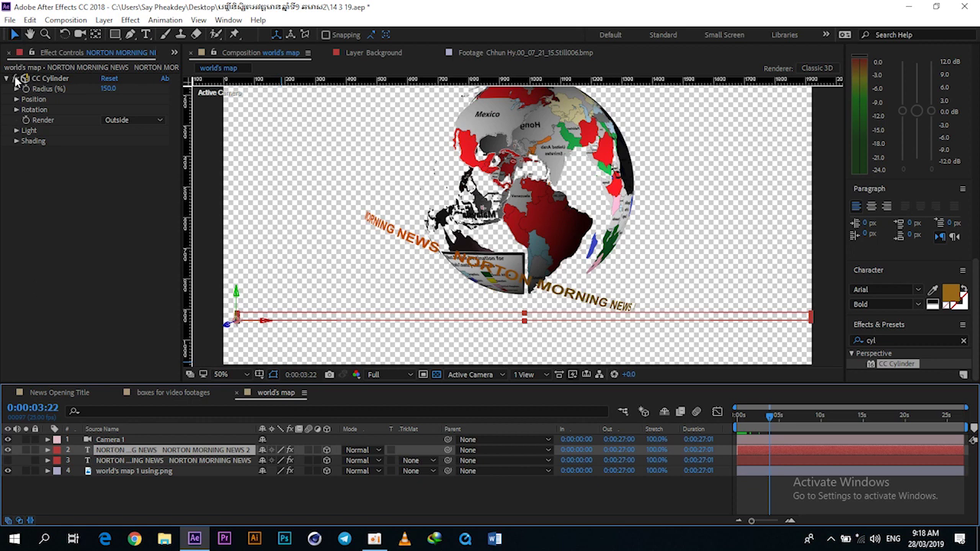
pyautogui.click(15, 79)
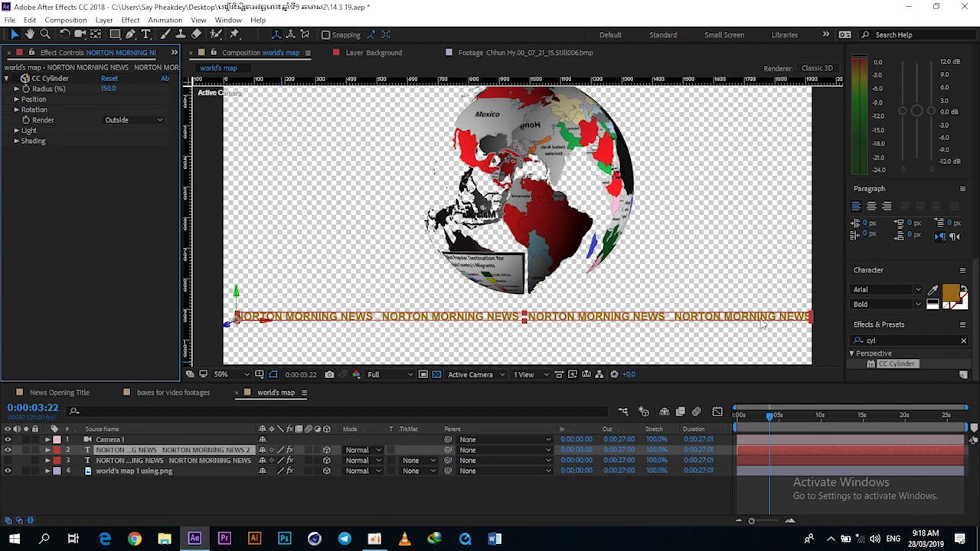
# Finish the Khmer title on the copied layer by appending 'គុនព័ត៌មានពេលព្រឹក'.
pyautogui.hotkey('ctrl', 'z')
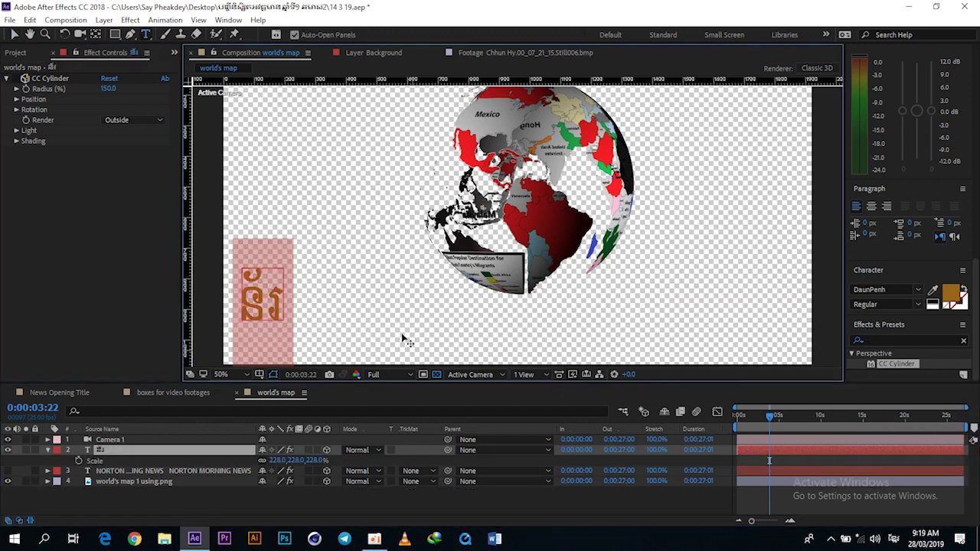
pyautogui.press('Right')
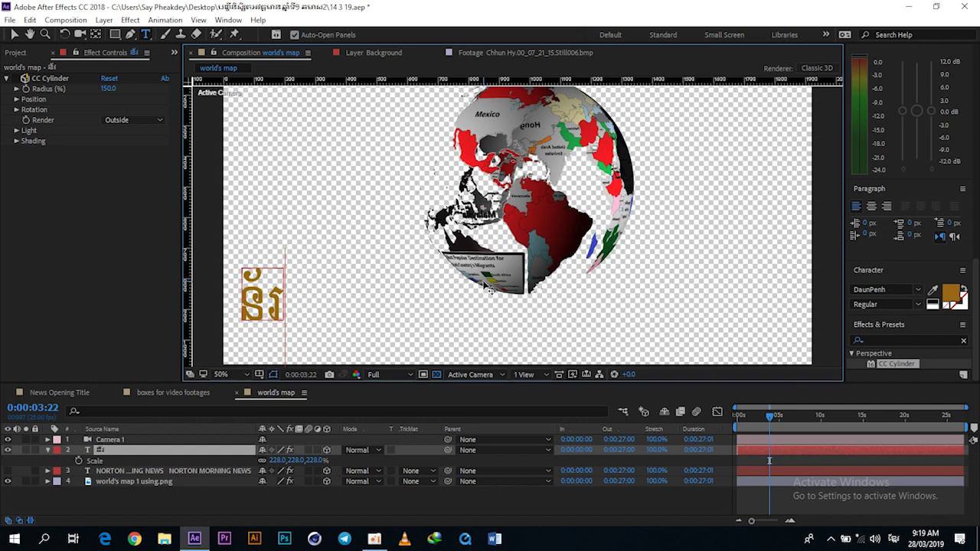
pyautogui.write('គុនព')
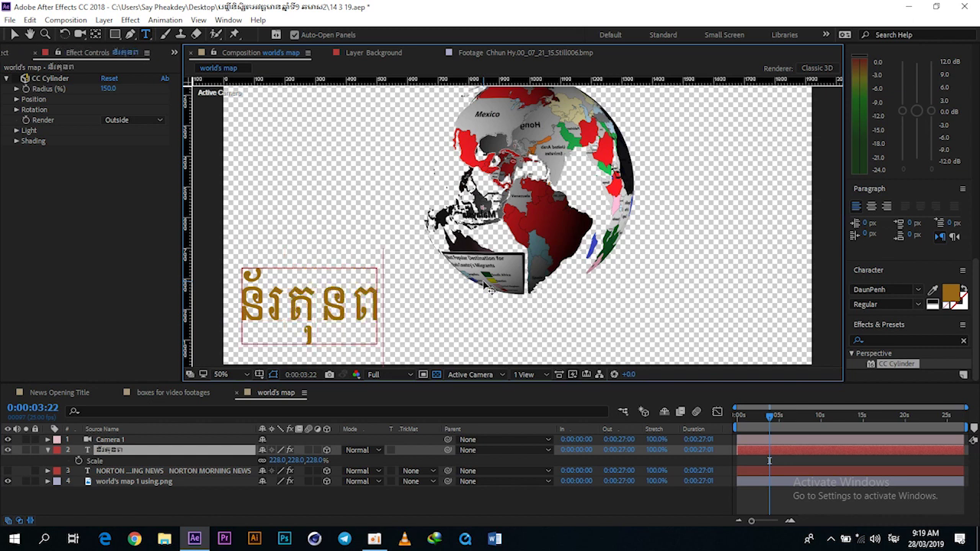
pyautogui.write('័ត')
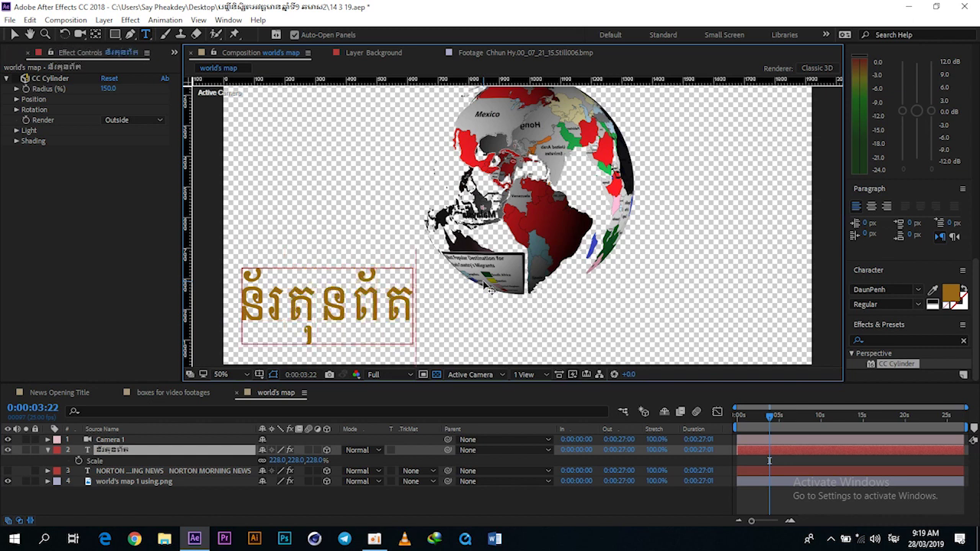
pyautogui.write('ត')
pyautogui.press('BackSpace')
pyautogui.write('៌មានព')
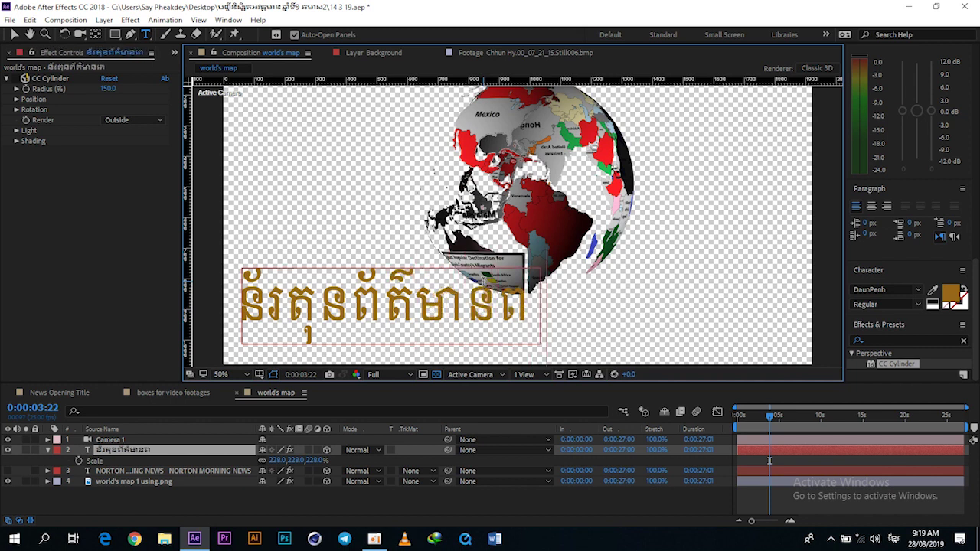
pyautogui.write('េលព្រឹ')
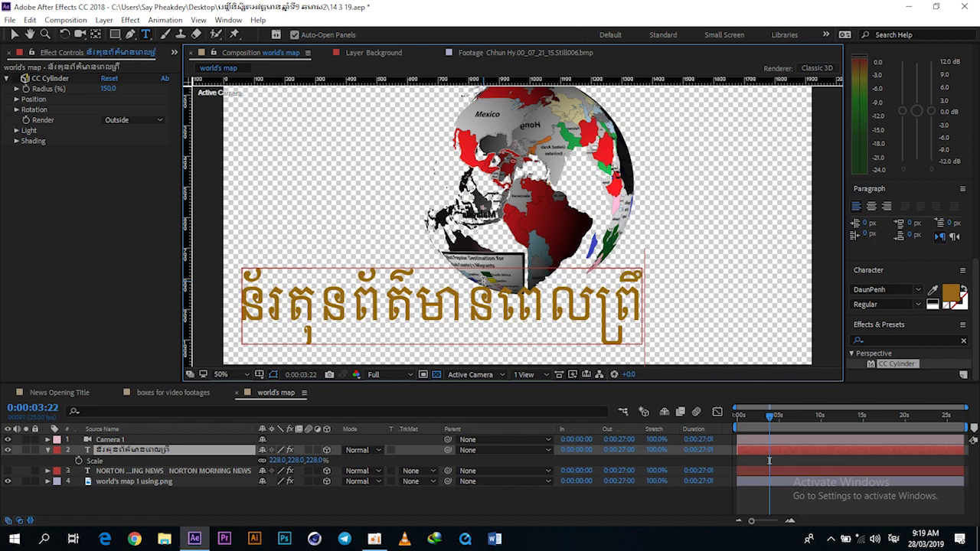
pyautogui.write('ក')
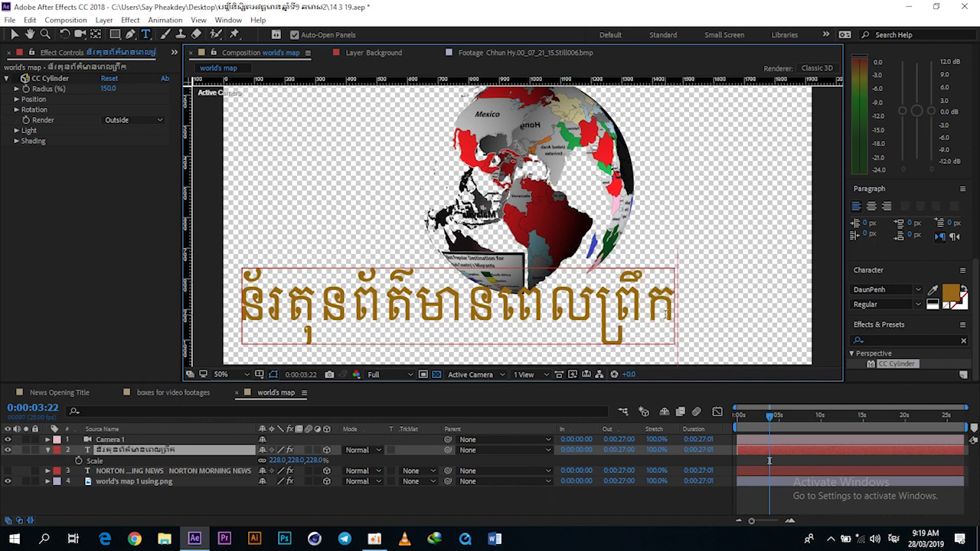
pyautogui.click(756, 453)
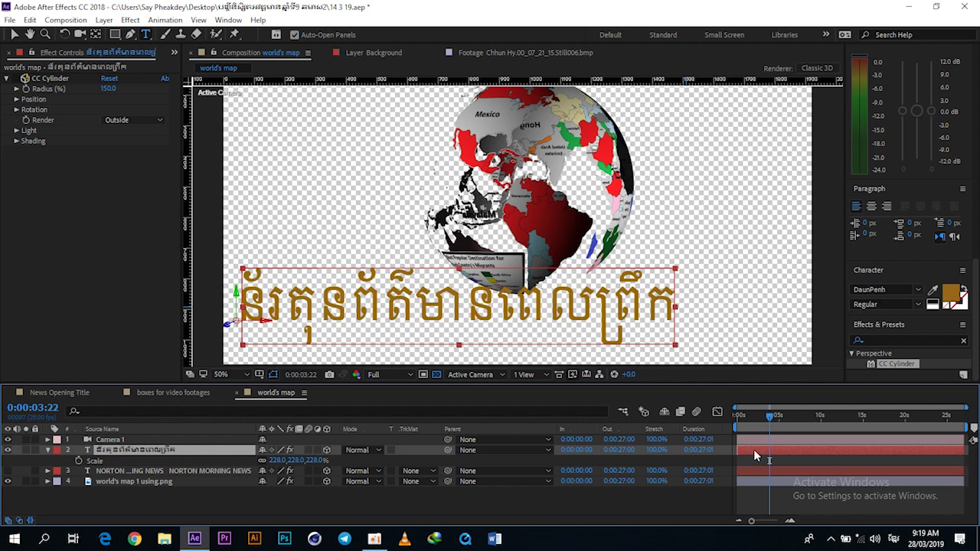
pyautogui.doubleClick(754, 453)
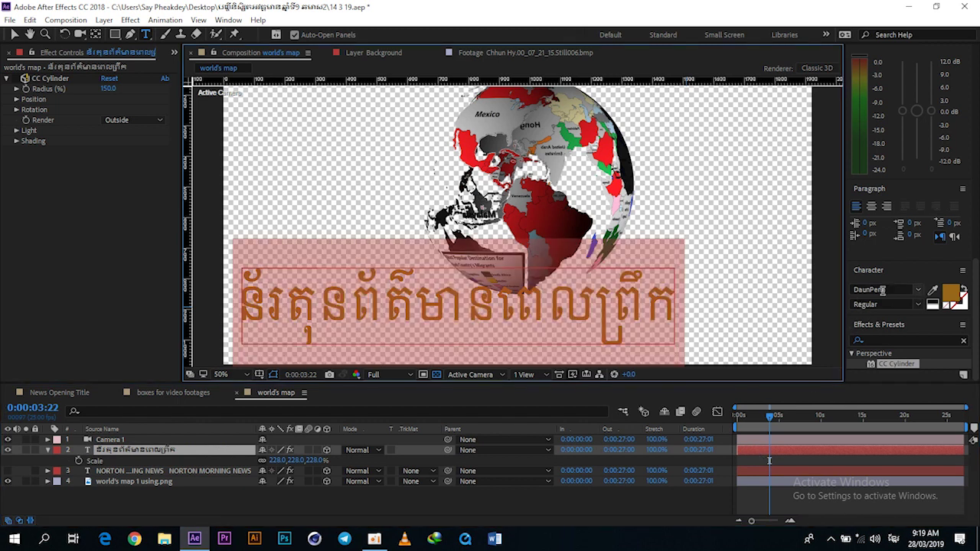
pyautogui.click(882, 289)
pyautogui.press('Down')
pyautogui.press('Down')
pyautogui.press('Down')
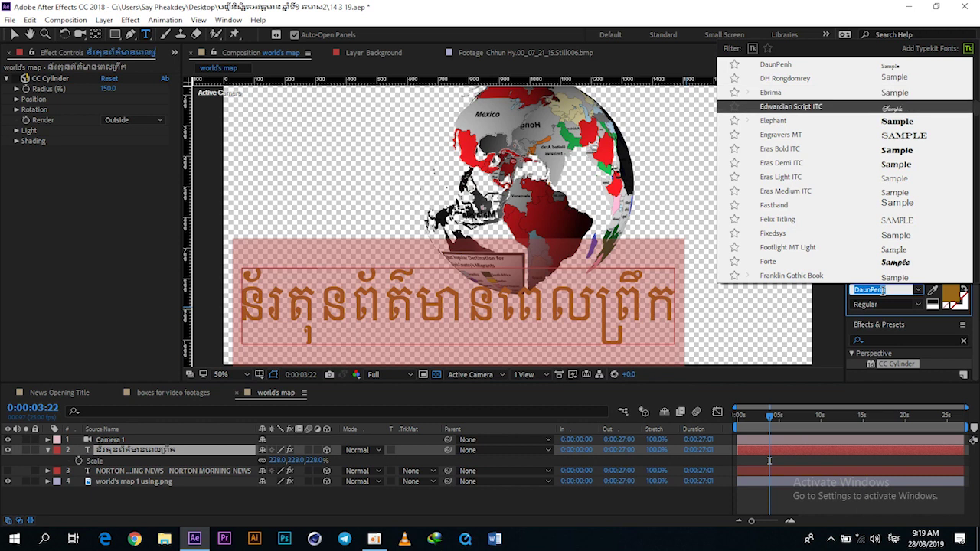
pyautogui.press('Down')
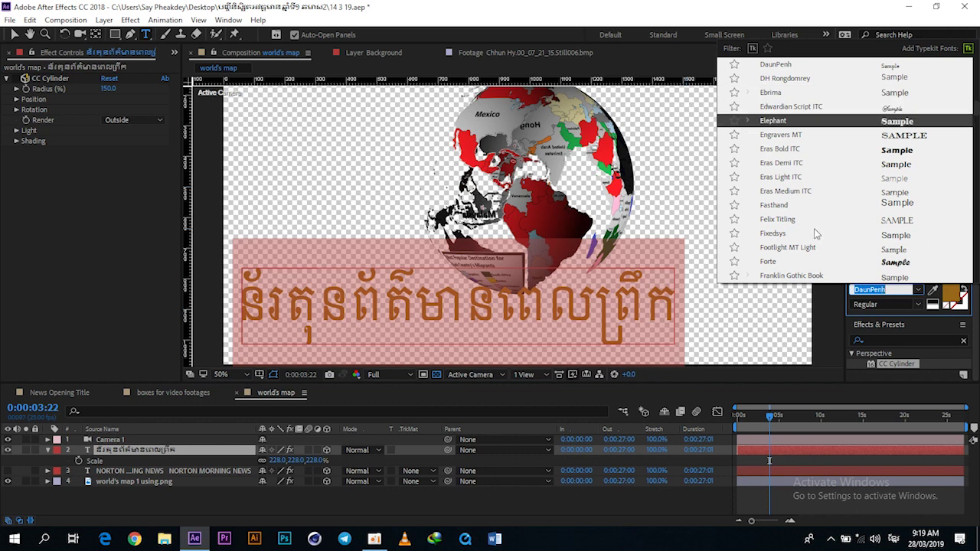
pyautogui.click(769, 501)
pyautogui.click(767, 447)
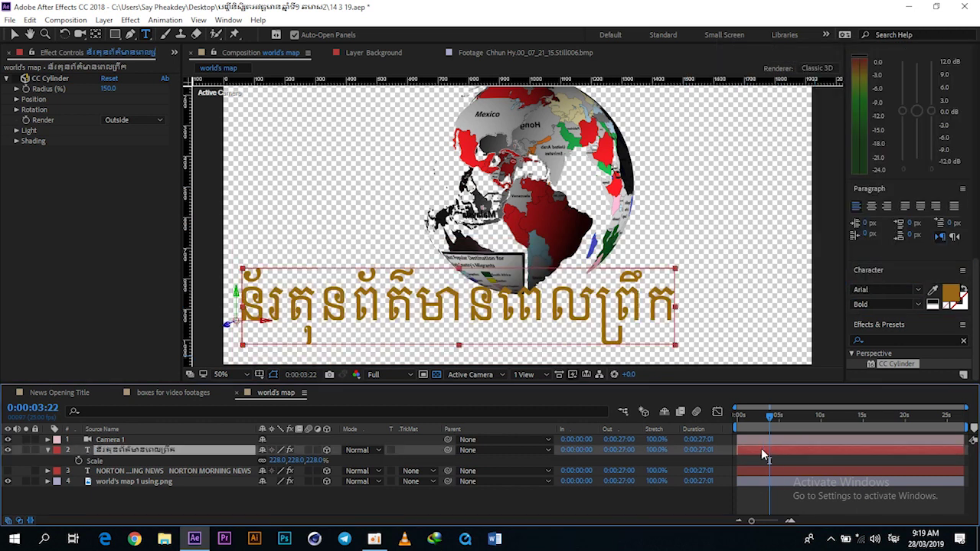
# Set the Khmer title layer's Scale to 72%.
pyautogui.moveTo(301, 460); pyautogui.dragTo(226, 475)
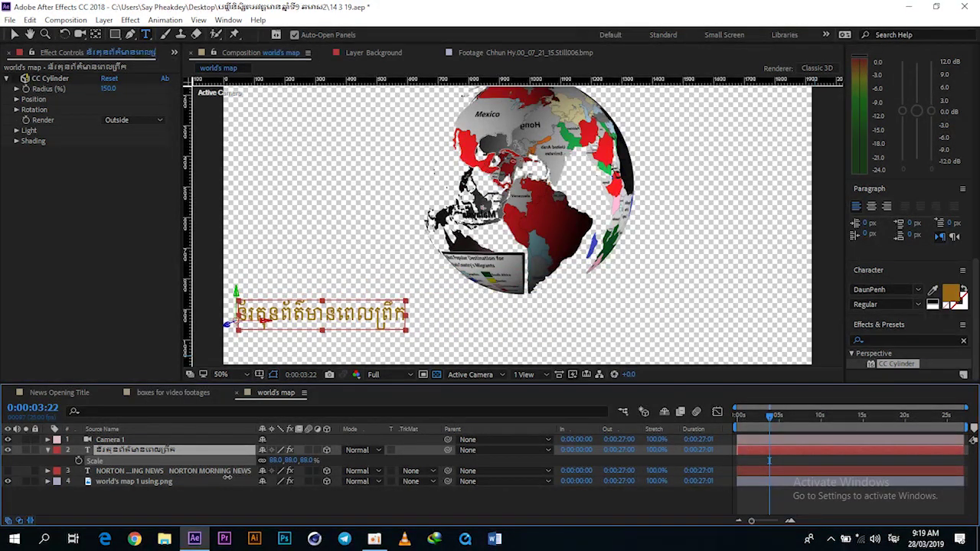
pyautogui.click(310, 461)
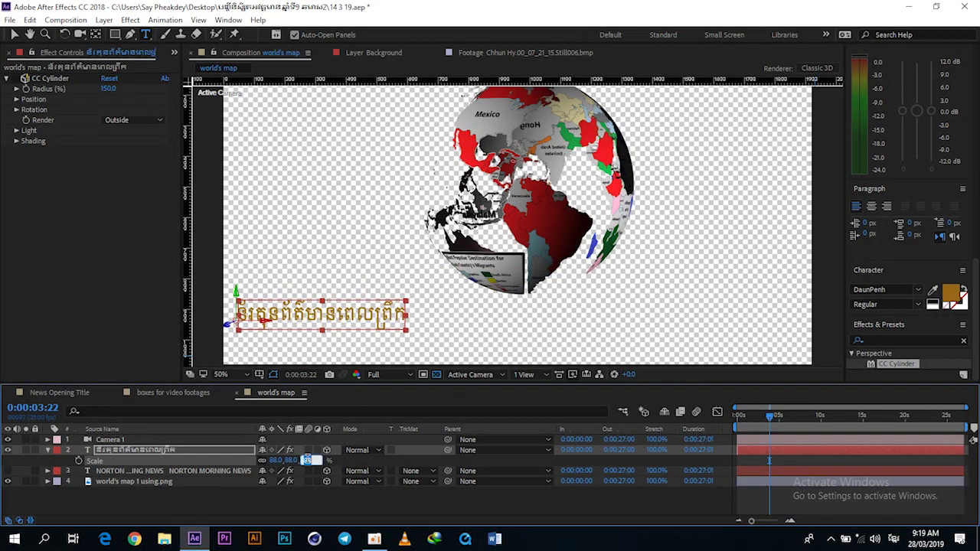
pyautogui.write('7')
pyautogui.write('2.0,72.0')
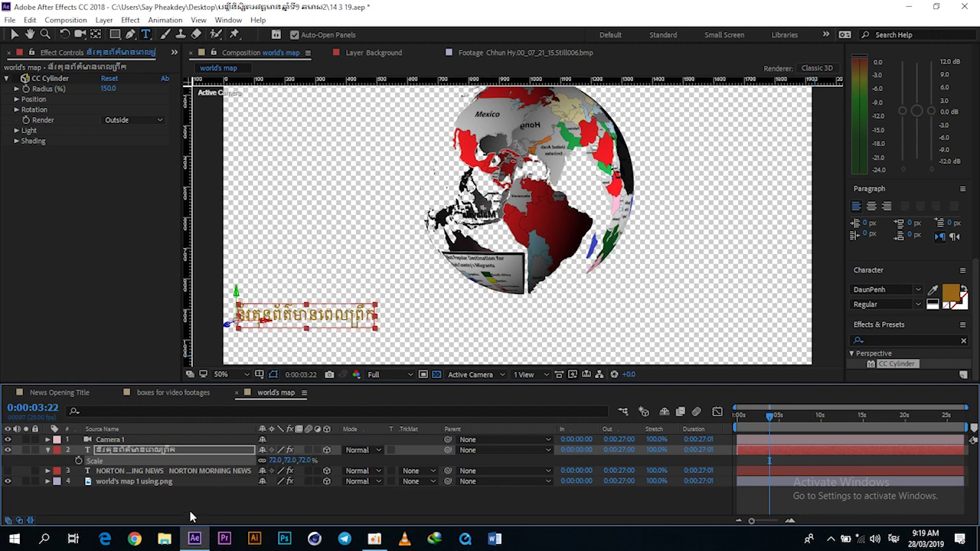
pyautogui.click(190, 513)
# Paste extra copies of the Khmer title at the end of its line.
pyautogui.doubleClick(160, 448)
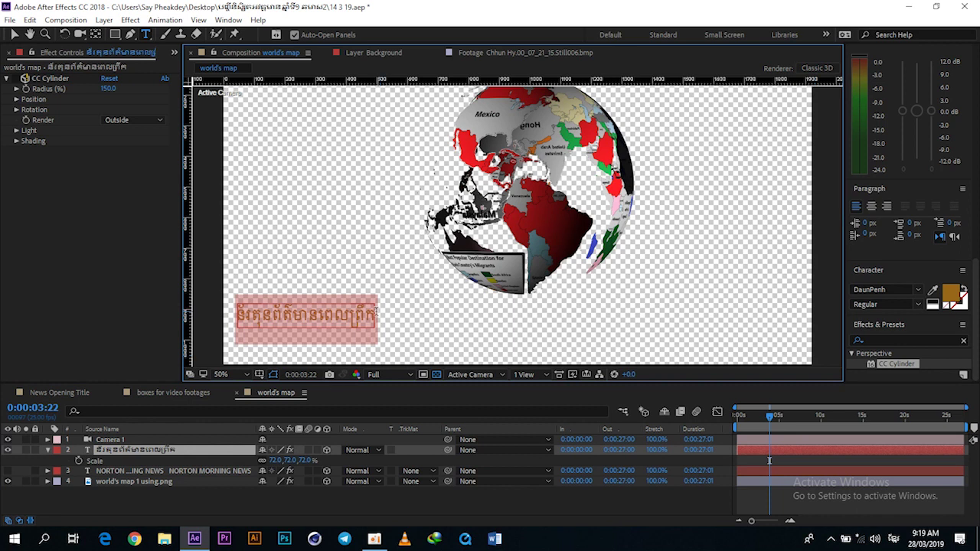
pyautogui.press('End')
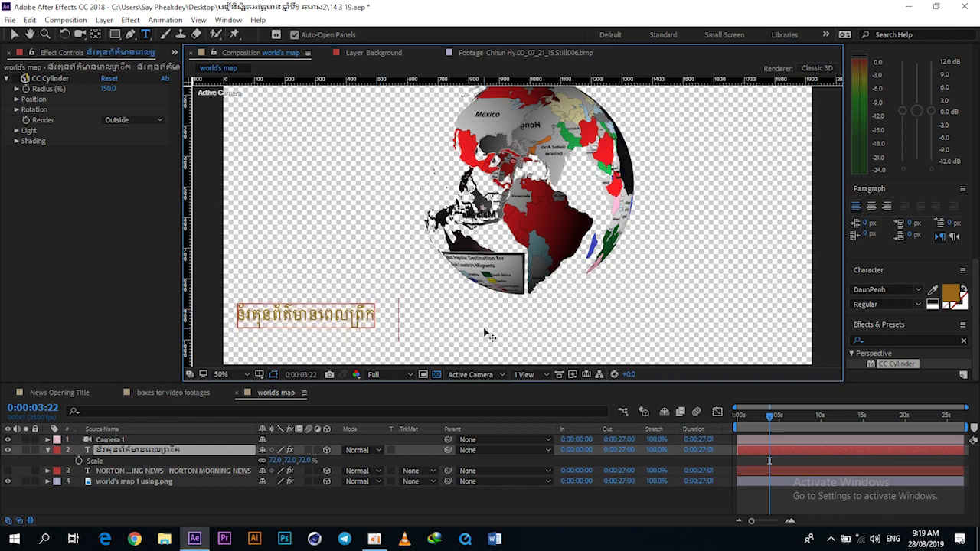
pyautogui.hotkey('ctrl', 'v')
pyautogui.hotkey('ctrl', 'v')
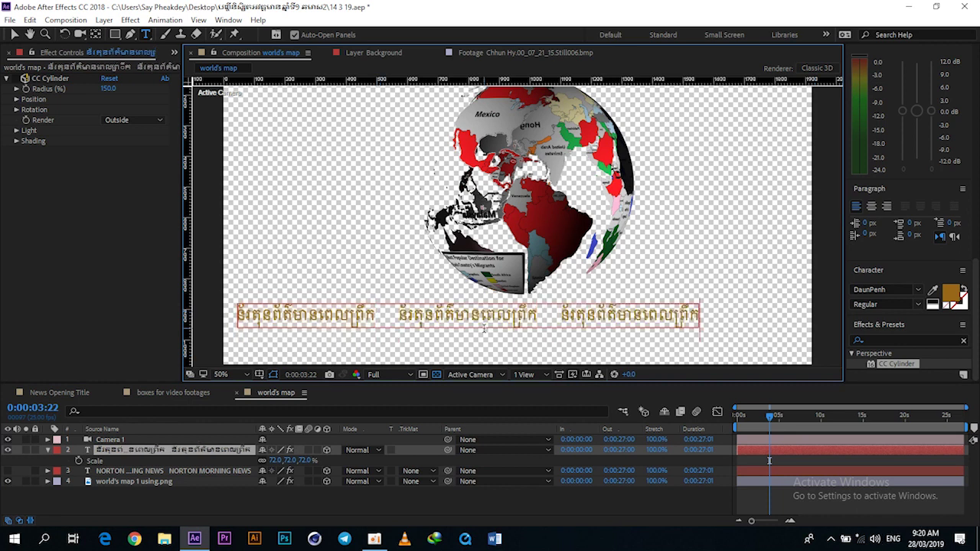
pyautogui.hotkey('ctrl', 'v')
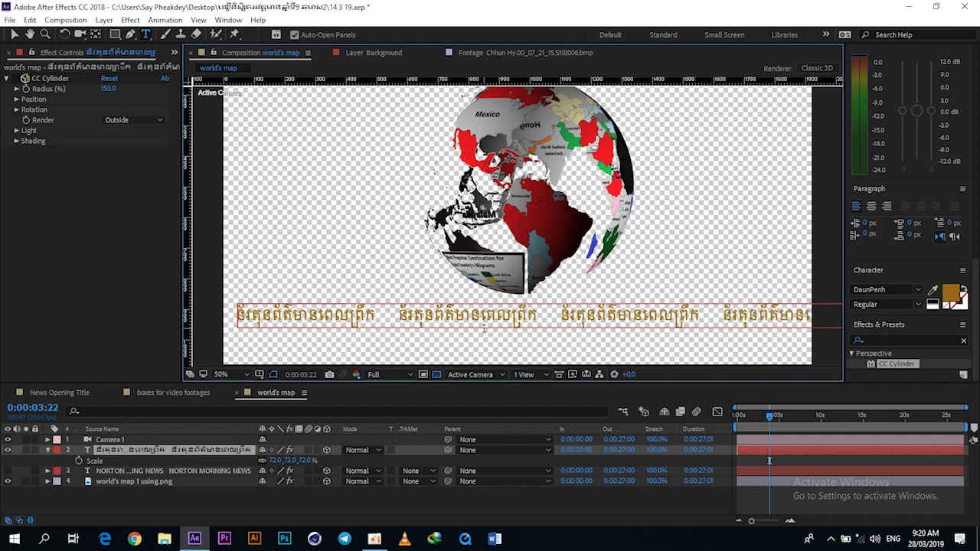
pyautogui.click(761, 449)
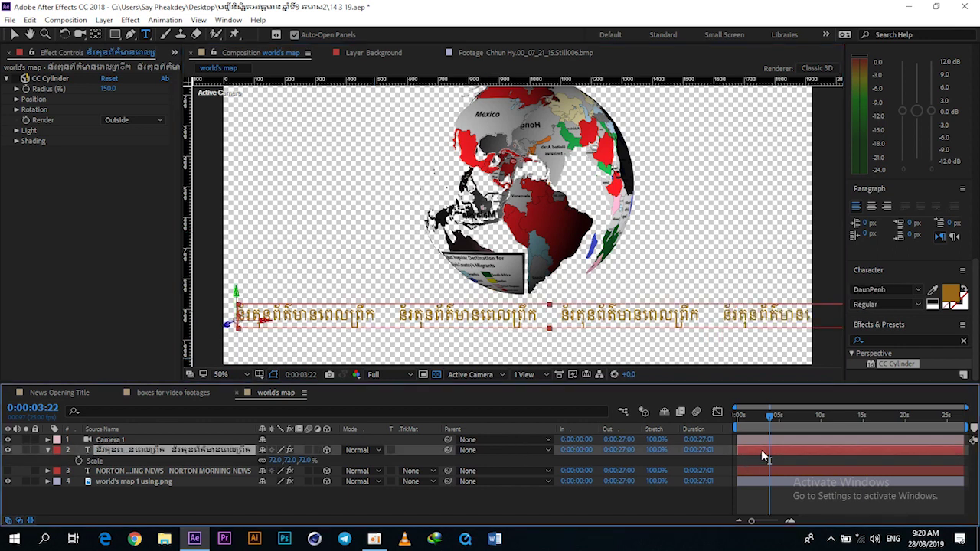
pyautogui.press(',')
pyautogui.press(',')
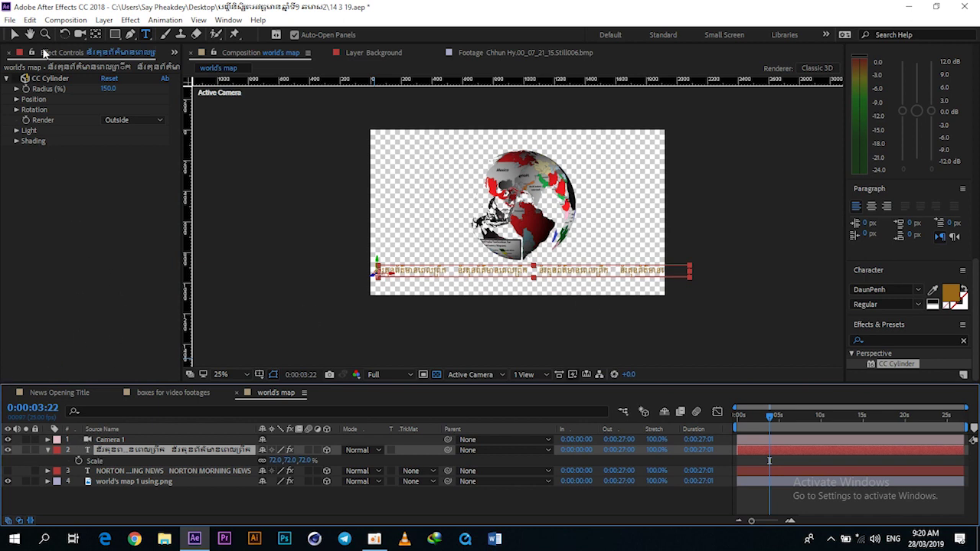
# Enable CC Cylinder on the Khmer title and set its Position to X 230, Y -590.
pyautogui.click(15, 78)
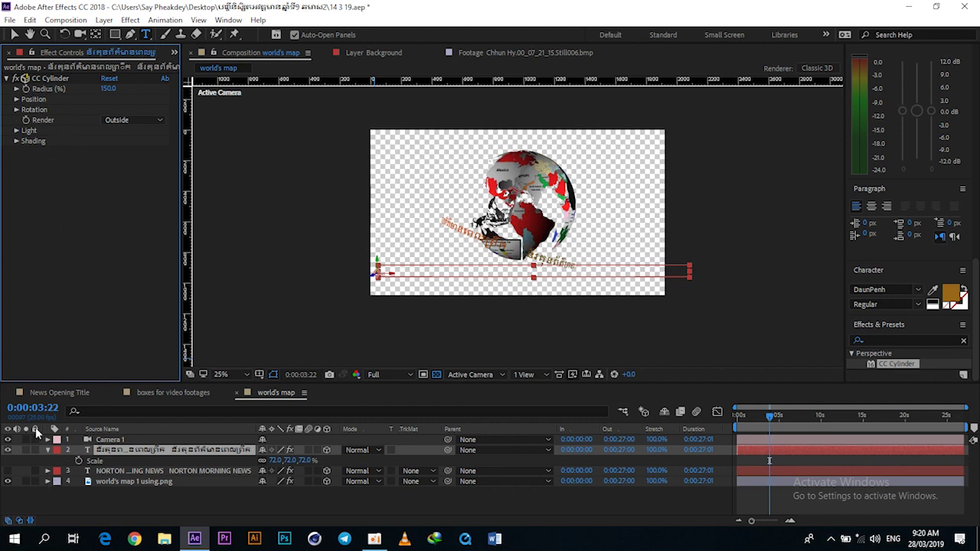
pyautogui.click(16, 99)
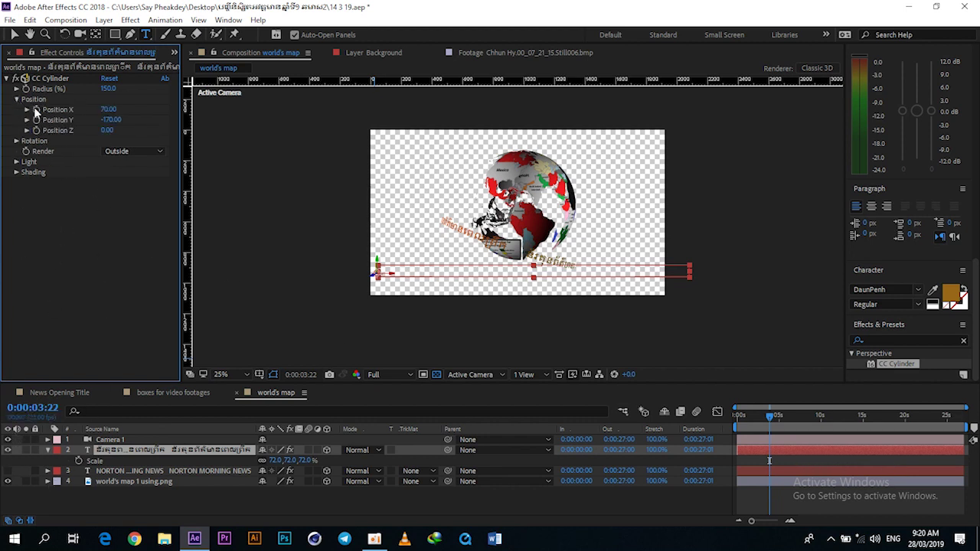
pyautogui.moveTo(111, 120)
pyautogui.mouseDown()
pyautogui.moveTo(126, 102)
pyautogui.moveTo(133, 107)
pyautogui.moveTo(95, 130)
pyautogui.mouseUp()
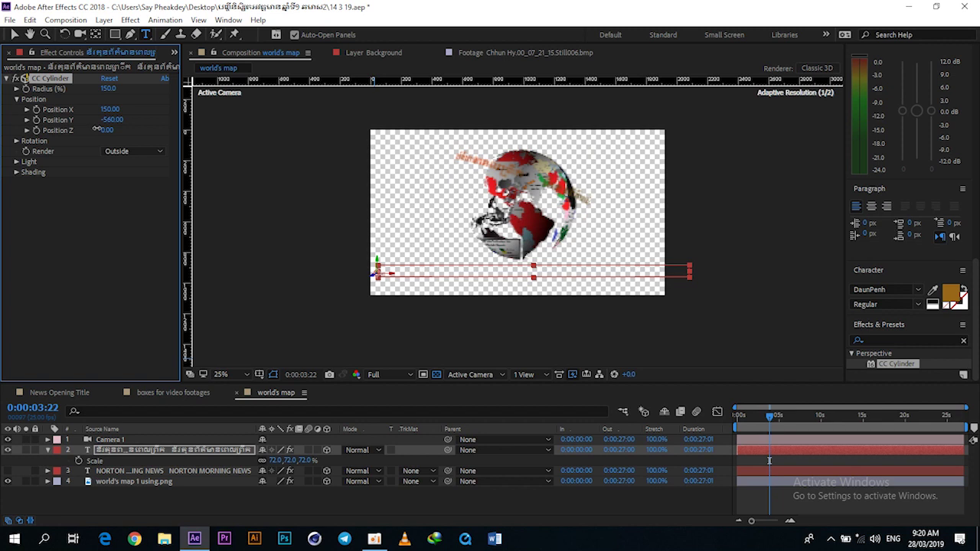
pyautogui.moveTo(106, 111); pyautogui.dragTo(118, 118)
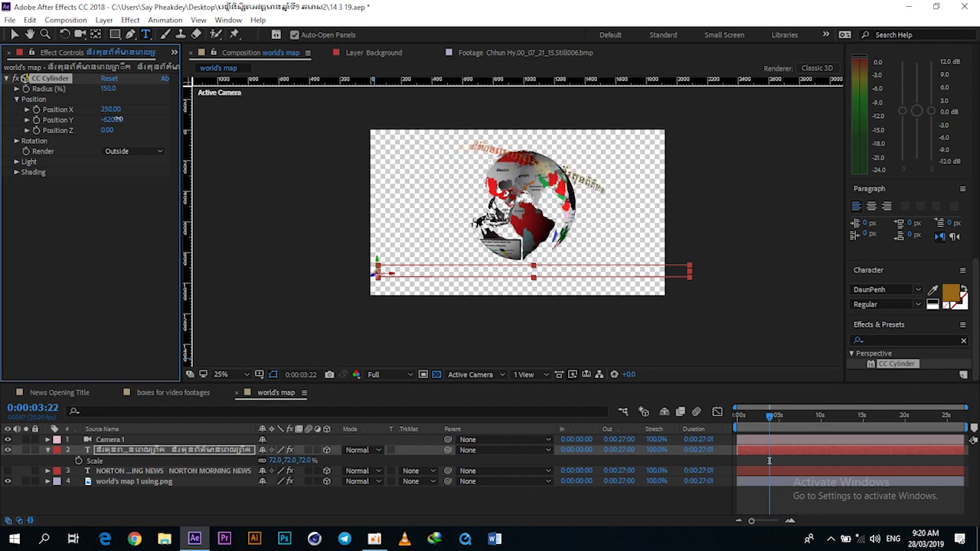
pyautogui.click(110, 120)
pyautogui.moveTo(114, 109); pyautogui.dragTo(113, 119)
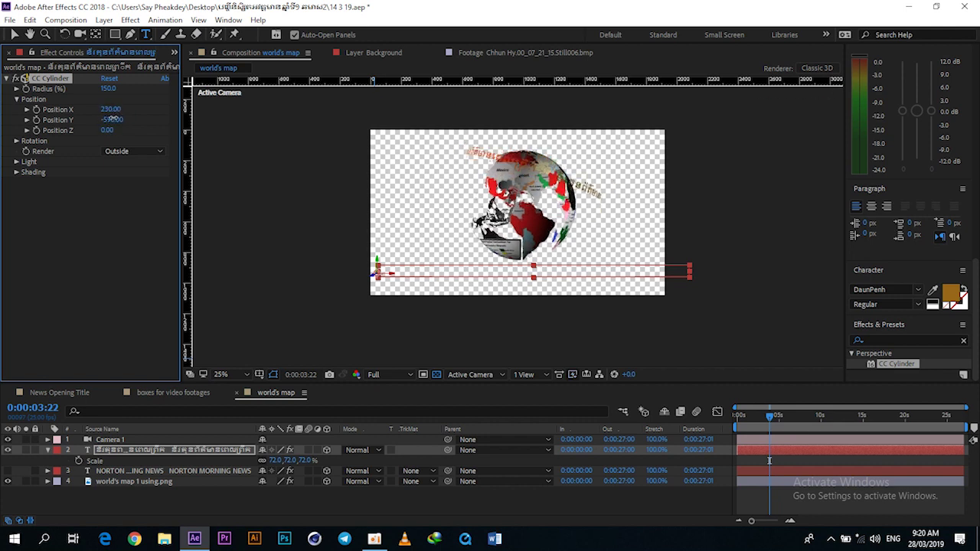
# Turn on the NORTON MORNING NEWS layer's visibility around 15 seconds in.
pyautogui.moveTo(799, 418); pyautogui.dragTo(869, 418)
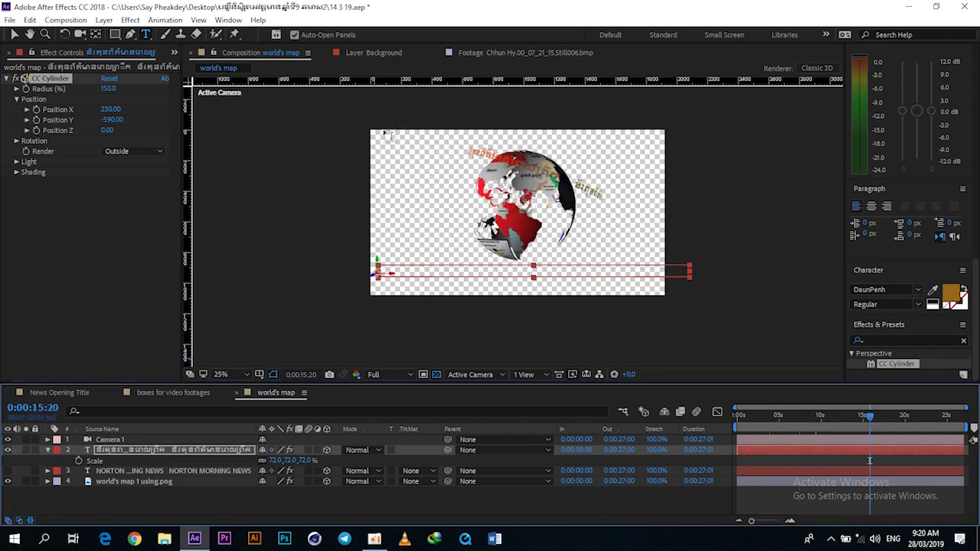
pyautogui.click(7, 471)
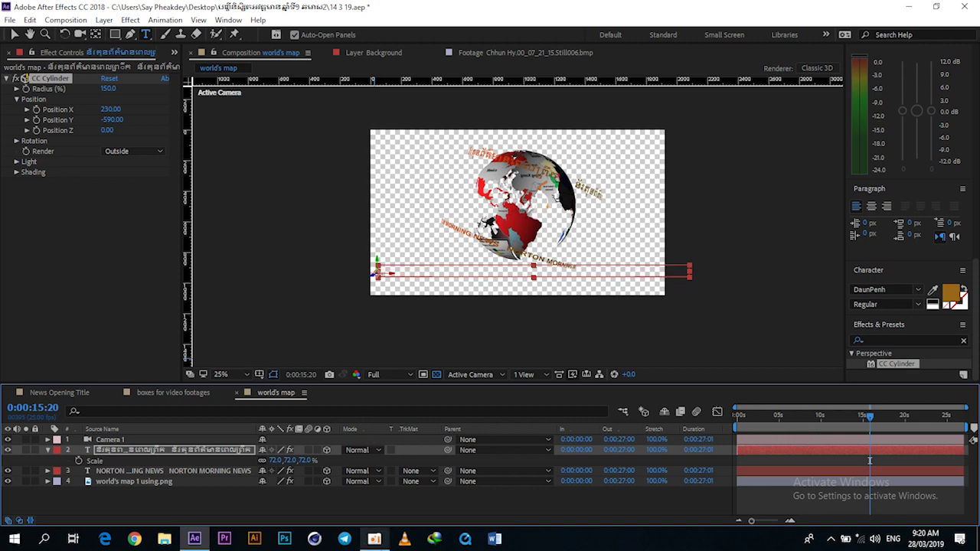
pyautogui.click(373, 539)
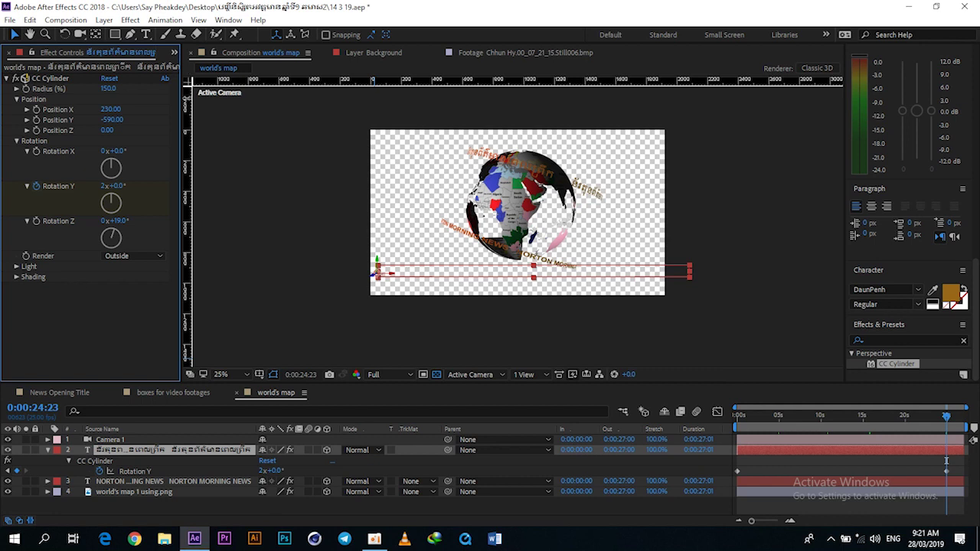
# Change the Rotation Y end keyframe to -2x and preview the backward-spinning ring.
pyautogui.click(104, 187)
pyautogui.write('-')
pyautogui.press('Return')
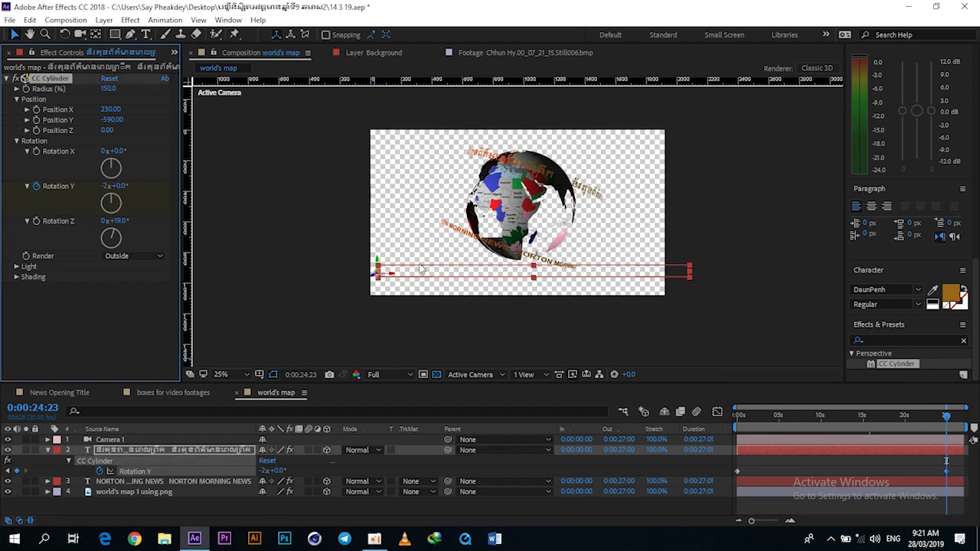
pyautogui.moveTo(784, 413); pyautogui.dragTo(833, 415)
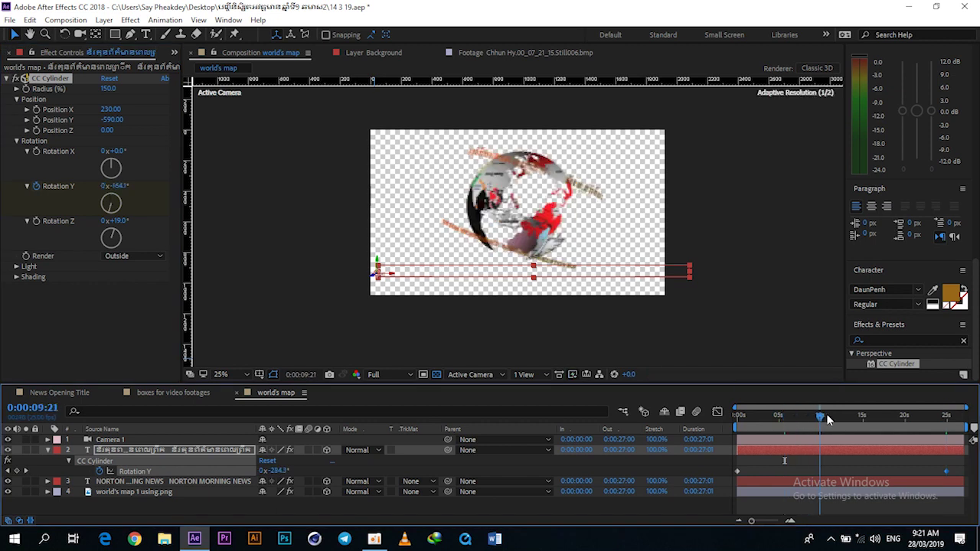
pyautogui.scroll(2, 503, 220)
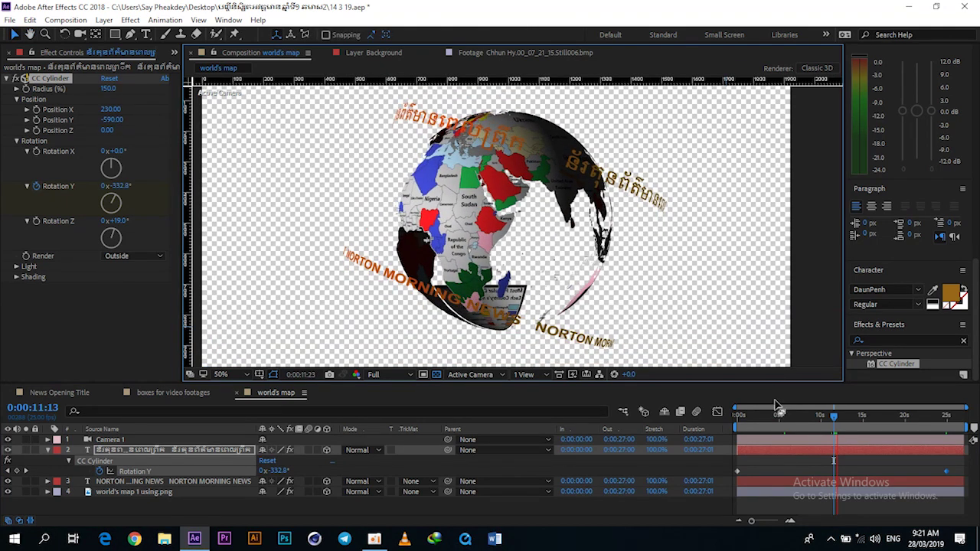
pyautogui.press('space')
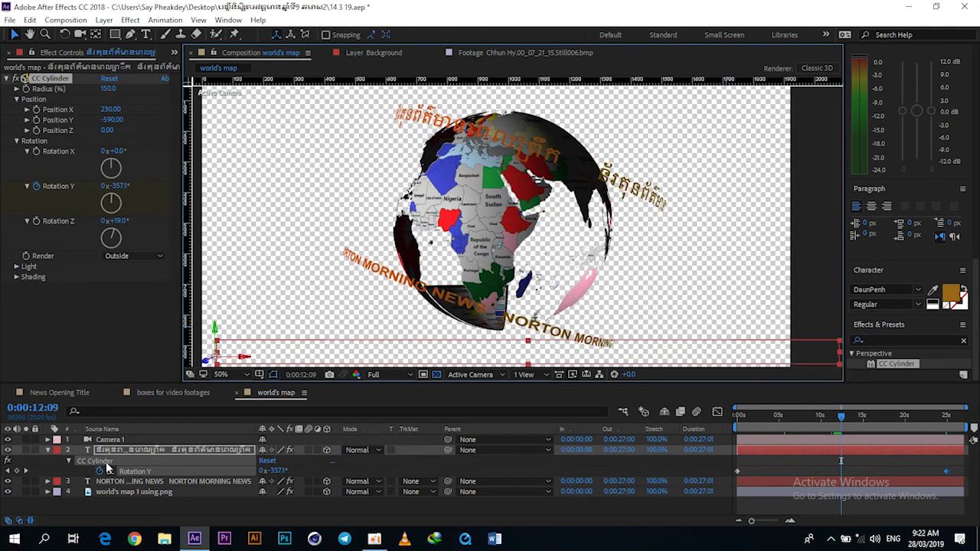
pyautogui.click(172, 453)
# Set the Khmer title's fill colour to pure red (FF0000).
pyautogui.click(952, 300)
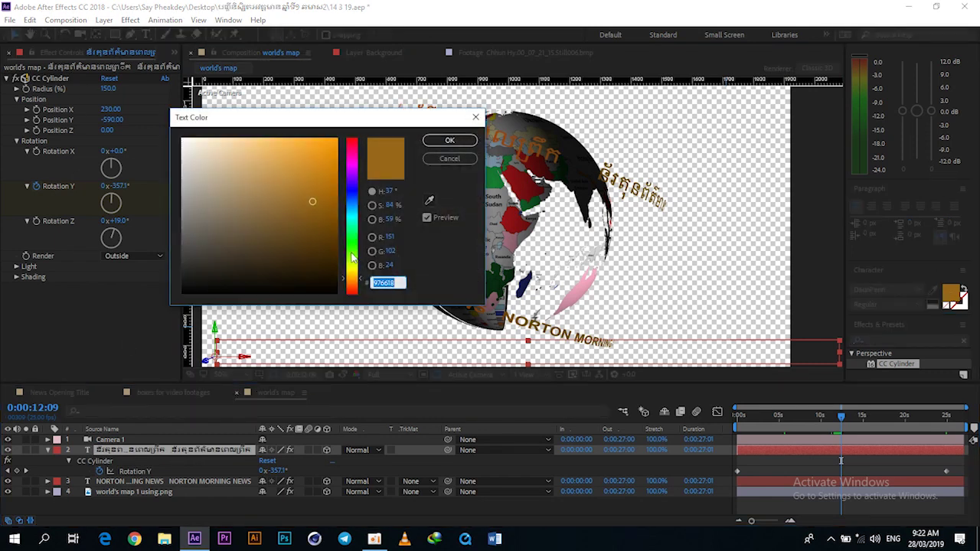
pyautogui.write('ffffff')
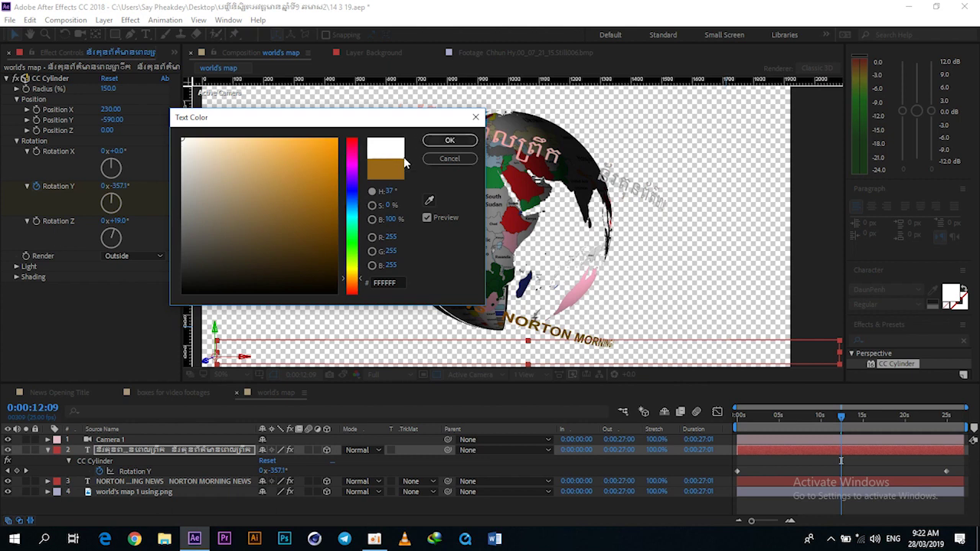
pyautogui.click(352, 163)
pyautogui.moveTo(355, 160); pyautogui.dragTo(362, 122)
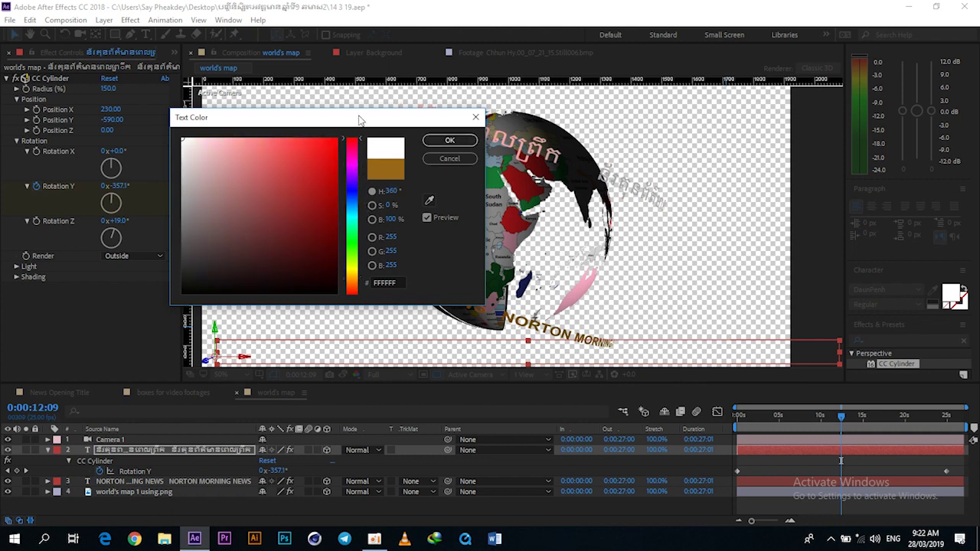
pyautogui.moveTo(319, 159); pyautogui.dragTo(365, 120)
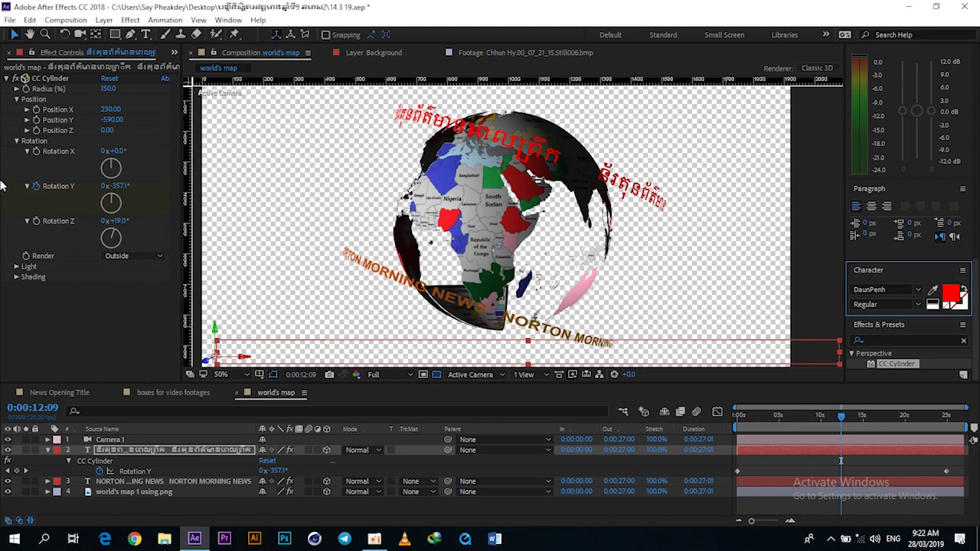
# Set the CC Cylinder light colour to white and its Radius to 125.
pyautogui.click(17, 266)
pyautogui.click(107, 287)
pyautogui.click(184, 140)
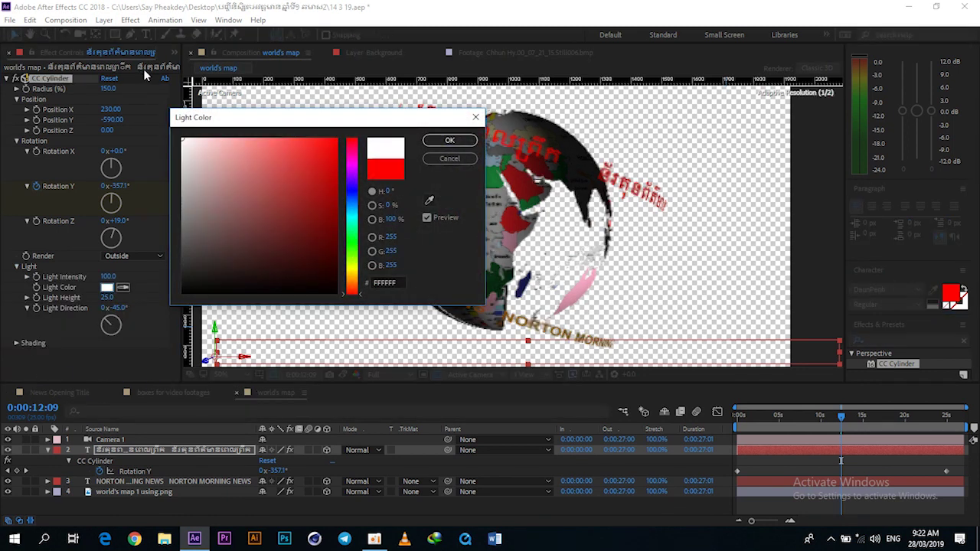
pyautogui.click(449, 140)
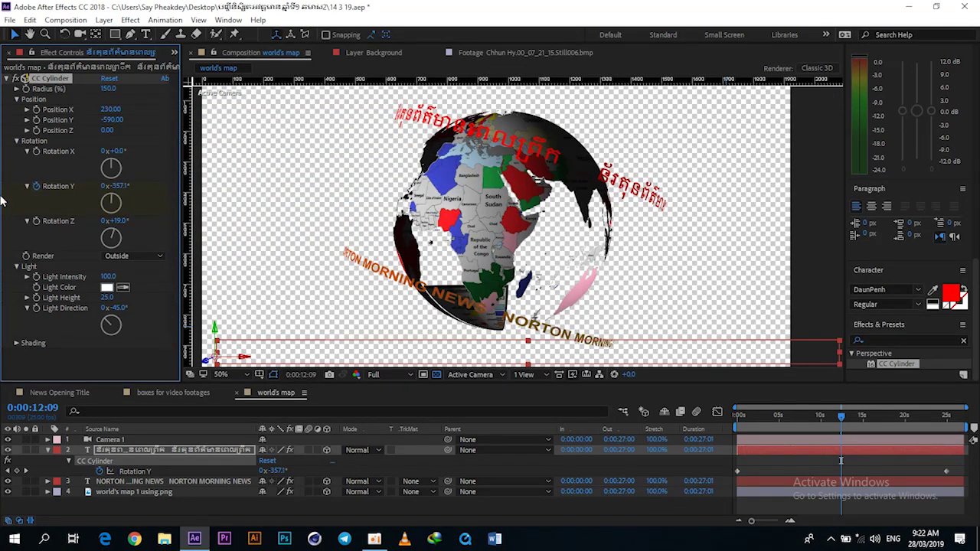
pyautogui.click(106, 88)
pyautogui.write('125')
pyautogui.press('Return')
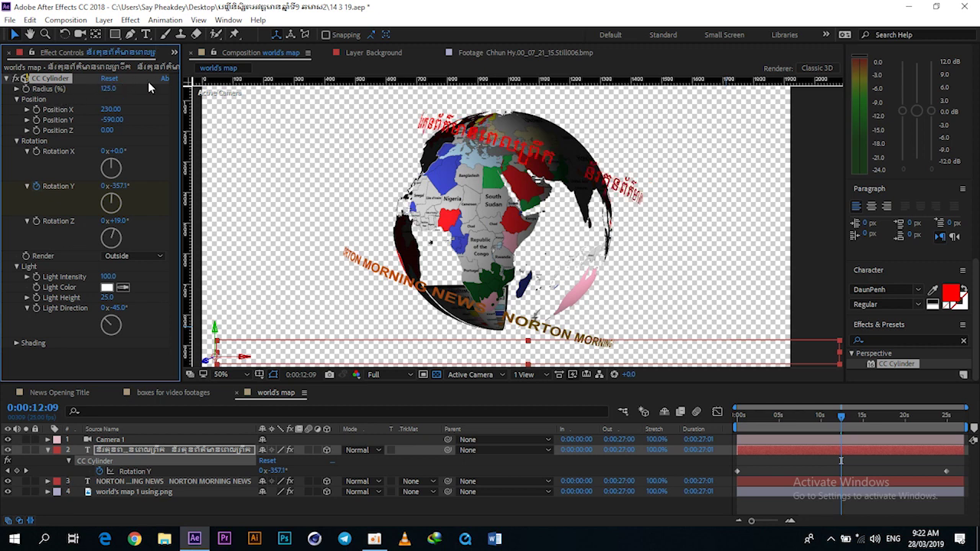
# Set the NORTON MORNING NEWS CC Cylinder Radius to 125 and preview from the start.
pyautogui.click(121, 480)
pyautogui.click(107, 89)
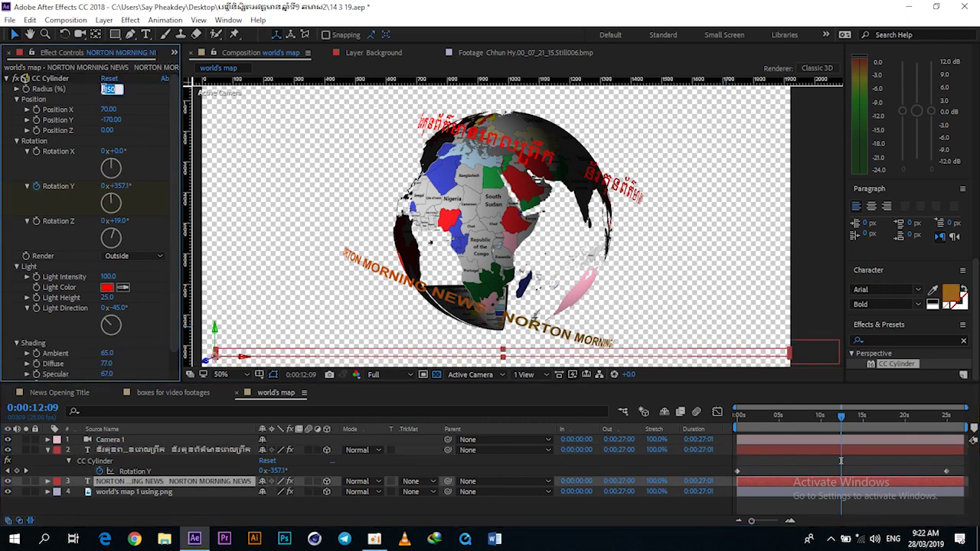
pyautogui.write('125')
pyautogui.press('Return')
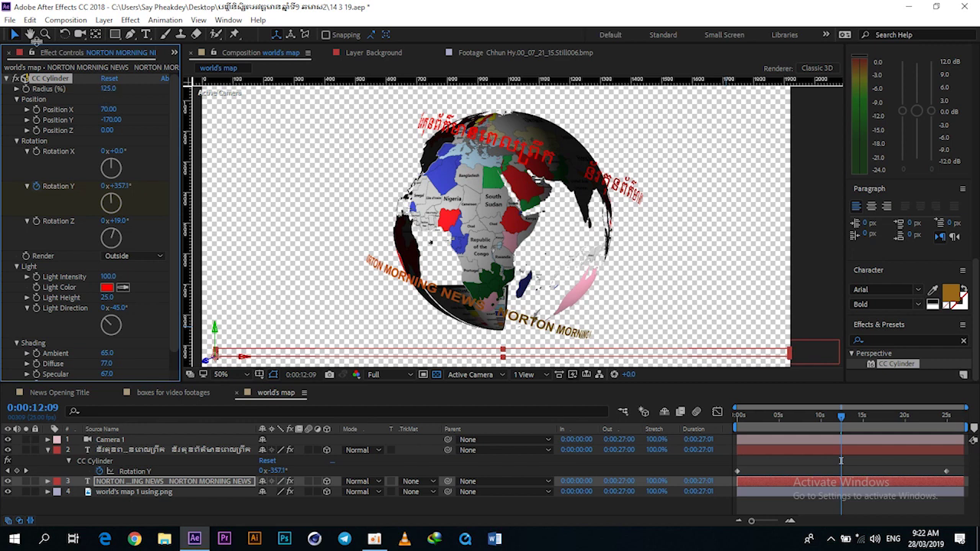
pyautogui.press('Home')
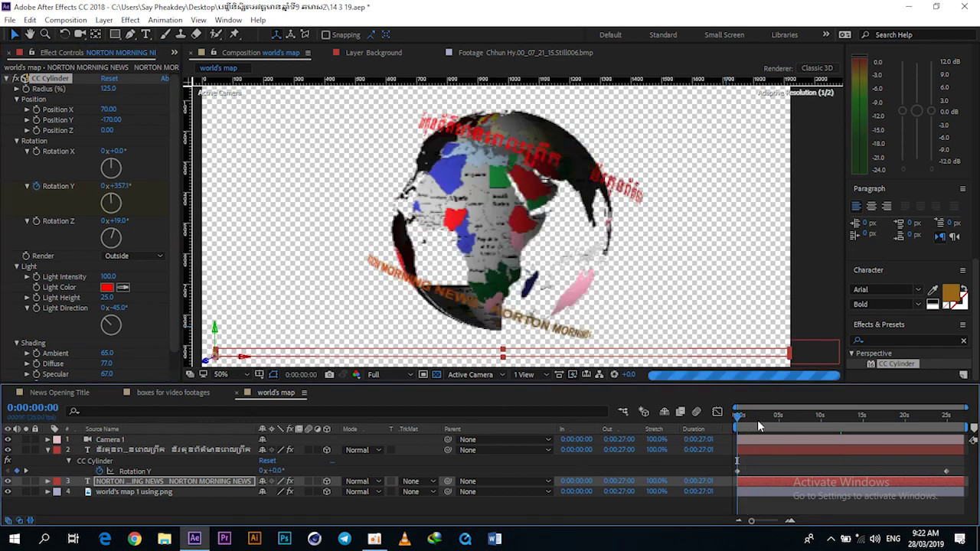
pyautogui.press('space')
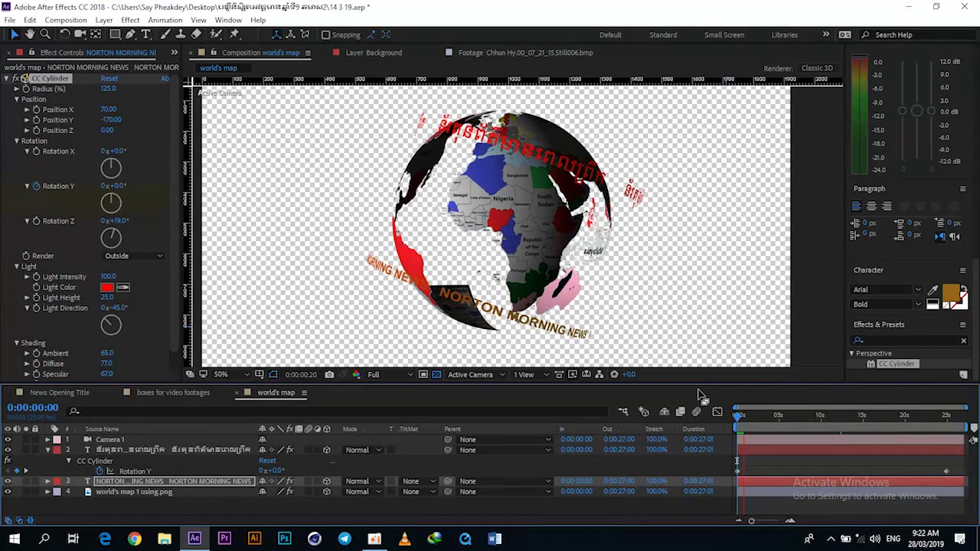
# Select the Khmer text layer and toggle its visibility off and back on.
pyautogui.click(766, 451)
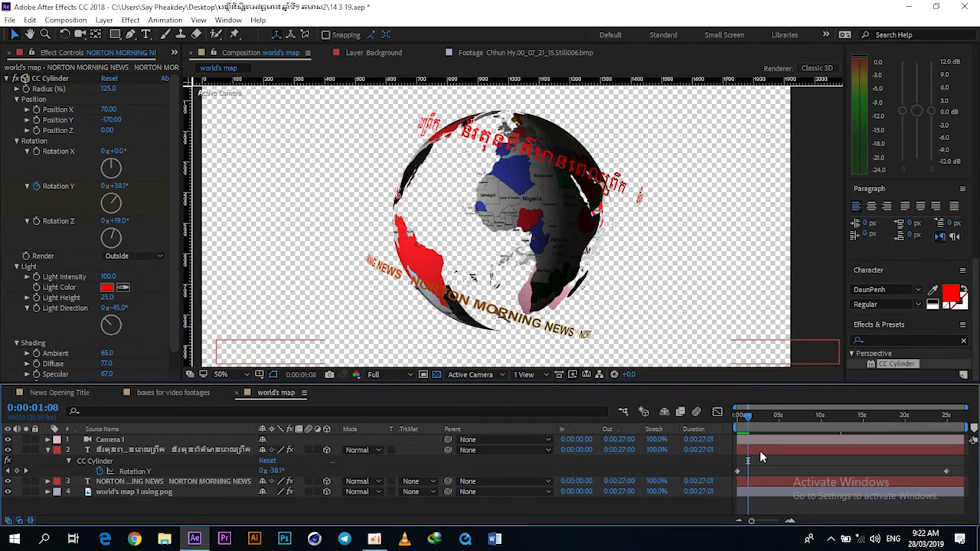
pyautogui.click(757, 479)
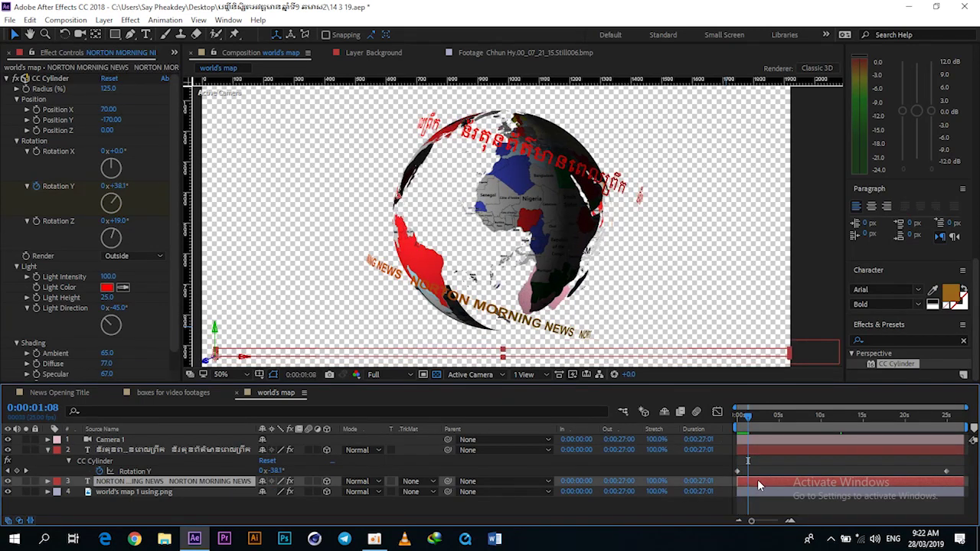
pyautogui.click(784, 453)
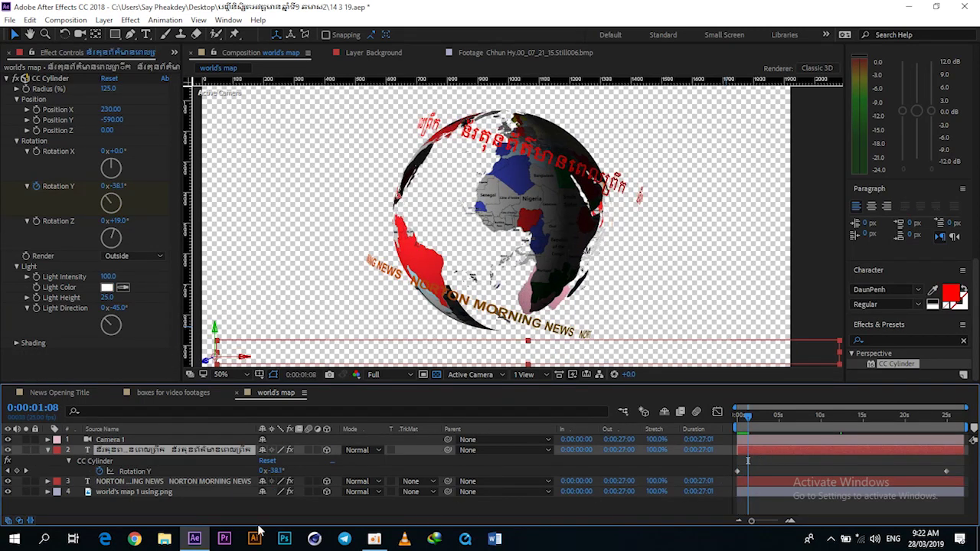
pyautogui.click(8, 452)
pyautogui.click(8, 451)
# Move the Khmer ring to Position X 240, Y -630 and preview from 7 seconds.
pyautogui.click(111, 109)
pyautogui.write('180')
pyautogui.press('Return')
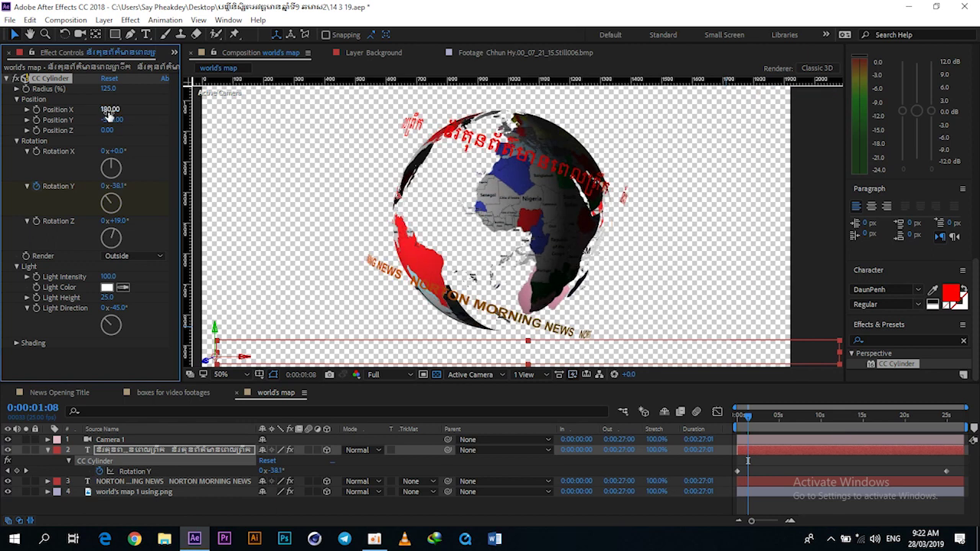
pyautogui.moveTo(112, 120); pyautogui.dragTo(110, 109)
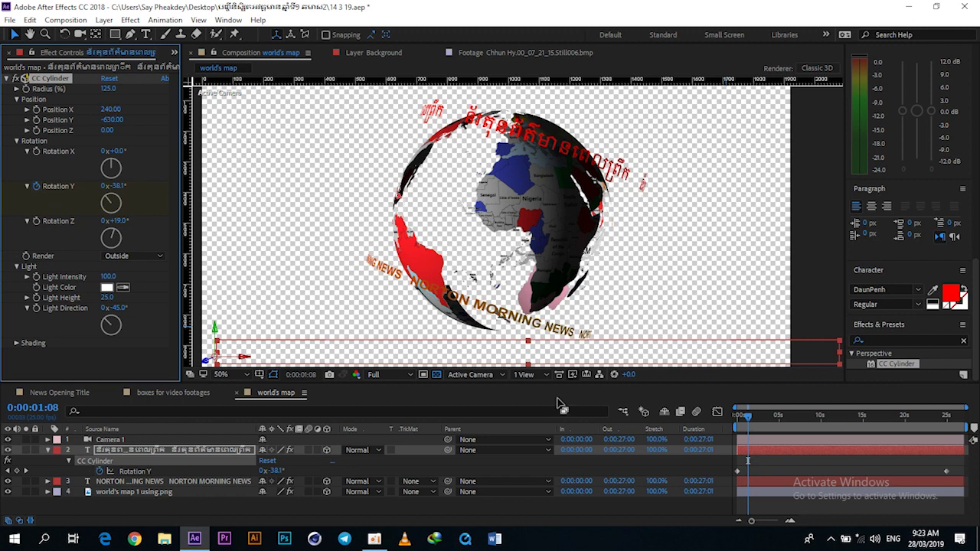
pyautogui.moveTo(776, 417); pyautogui.dragTo(797, 418)
pyautogui.press('space')
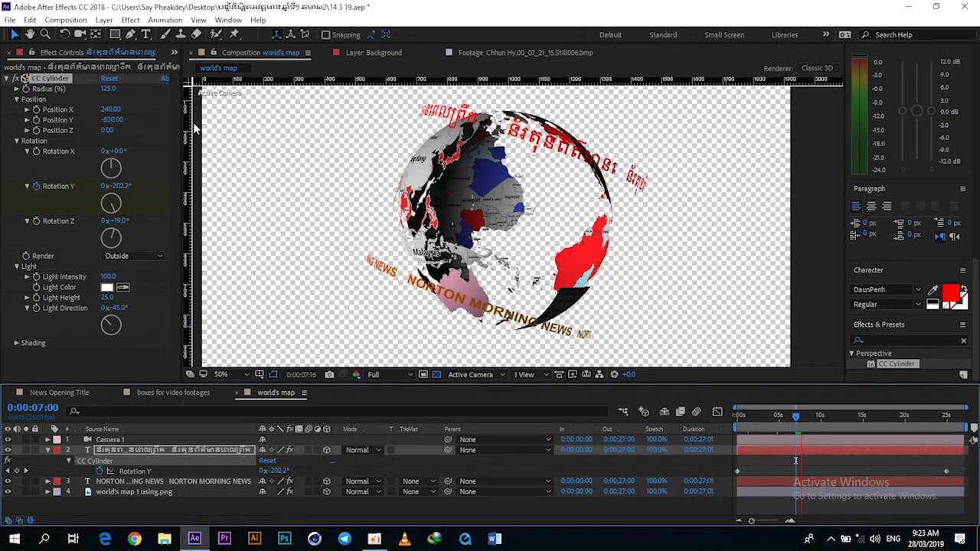
pyautogui.press('space')
pyautogui.click(51, 450)
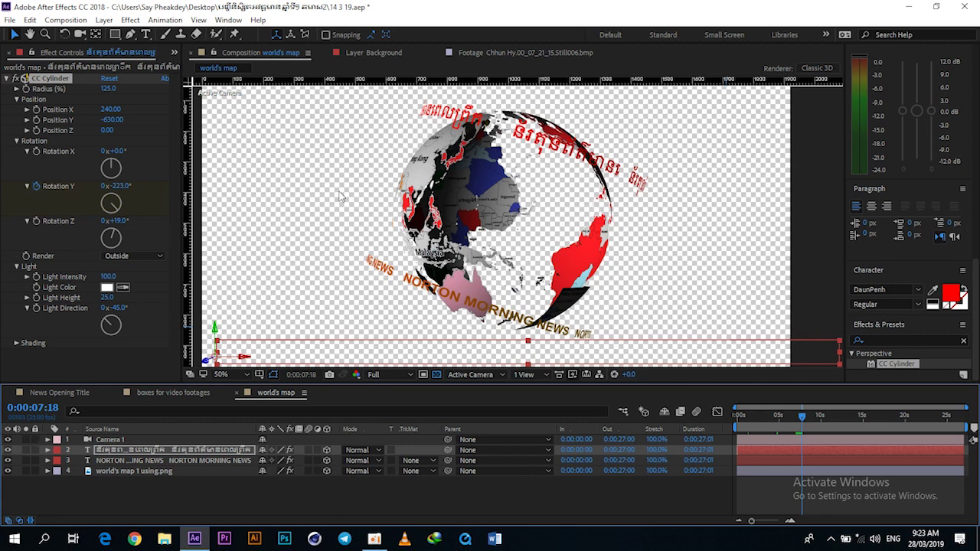
# Draw a large ellipse shape layer circling the globe with the Ellipse tool.
pyautogui.scroll(-2, 516, 203)
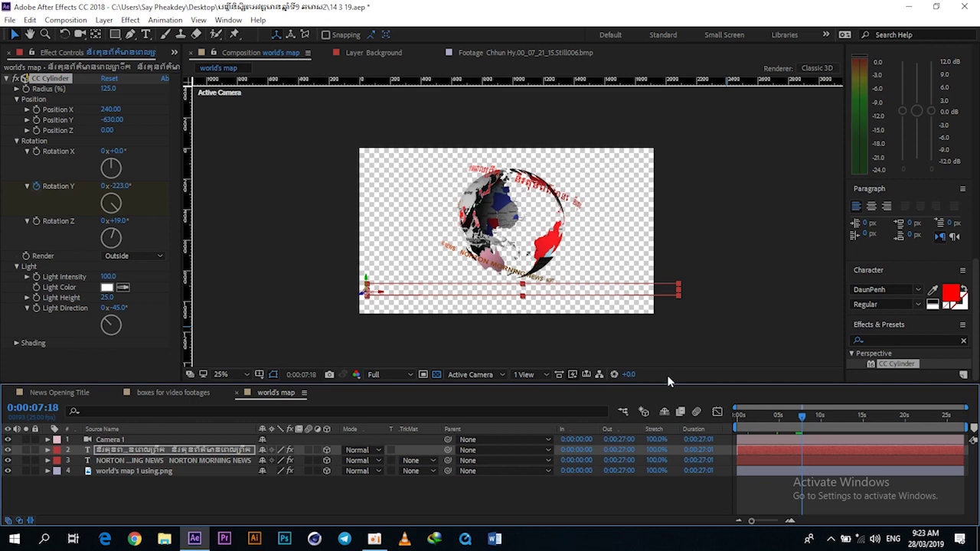
pyautogui.click(756, 477)
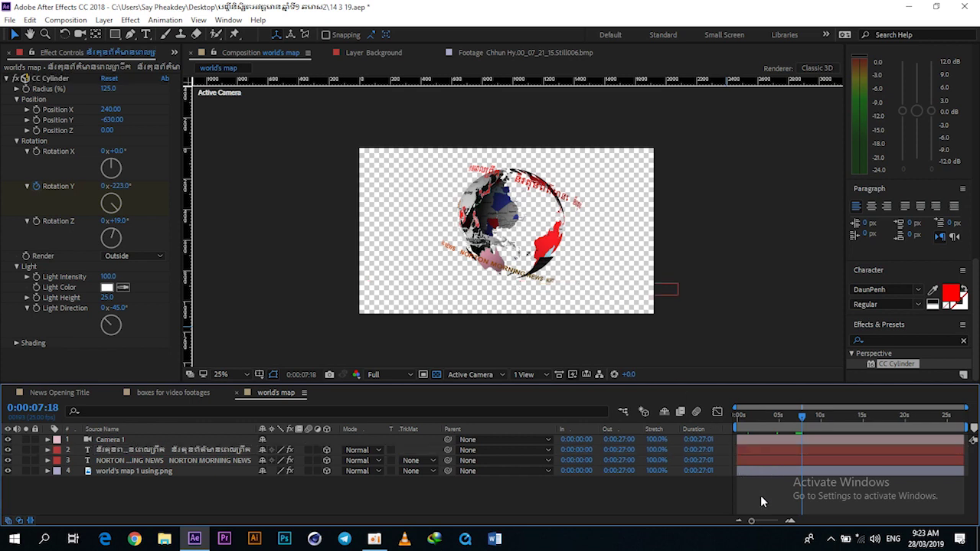
pyautogui.rightClick(760, 496)
pyautogui.moveTo(806, 359)
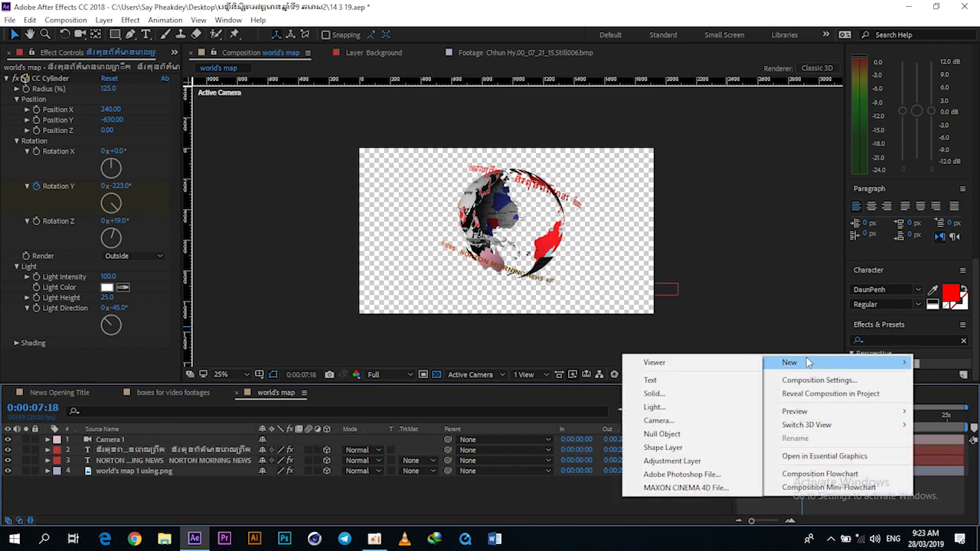
pyautogui.click(761, 510)
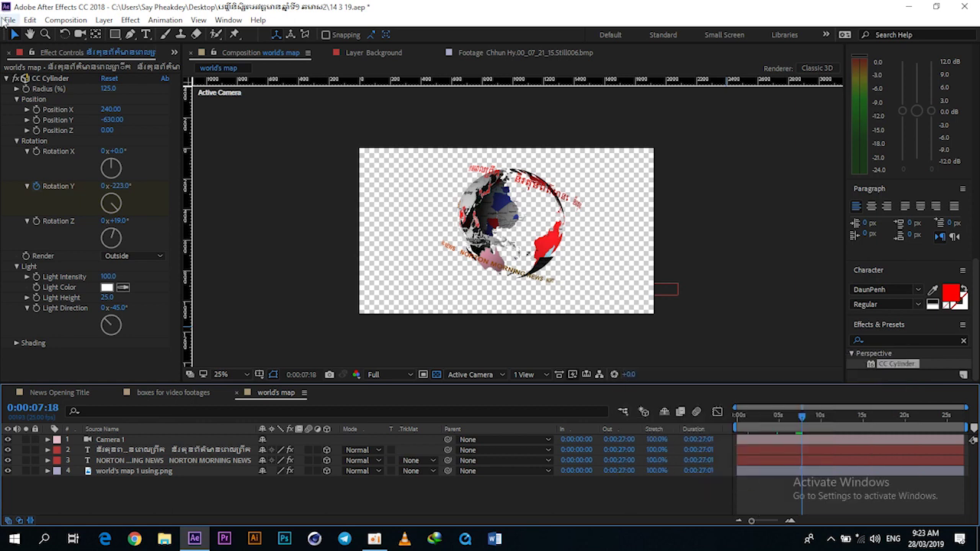
pyautogui.click(114, 34)
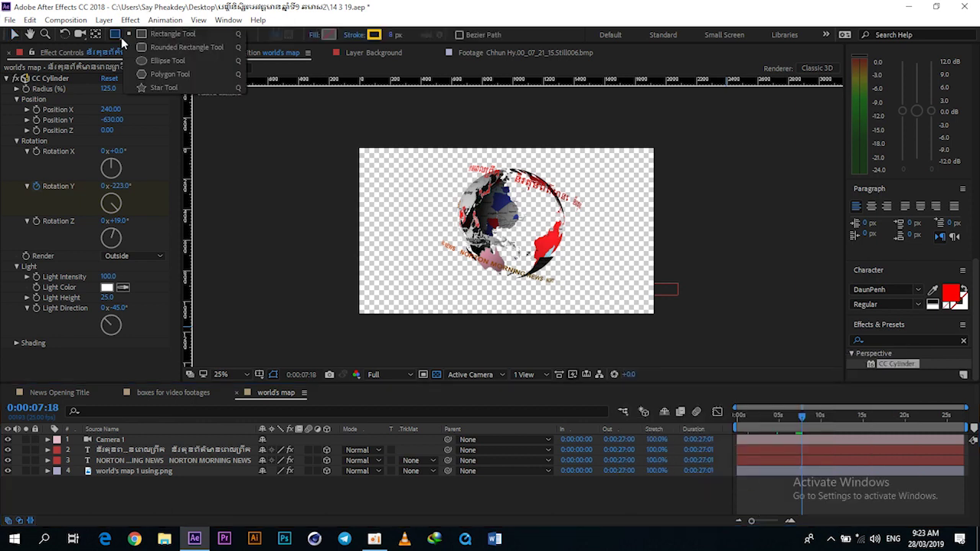
pyautogui.click(168, 62)
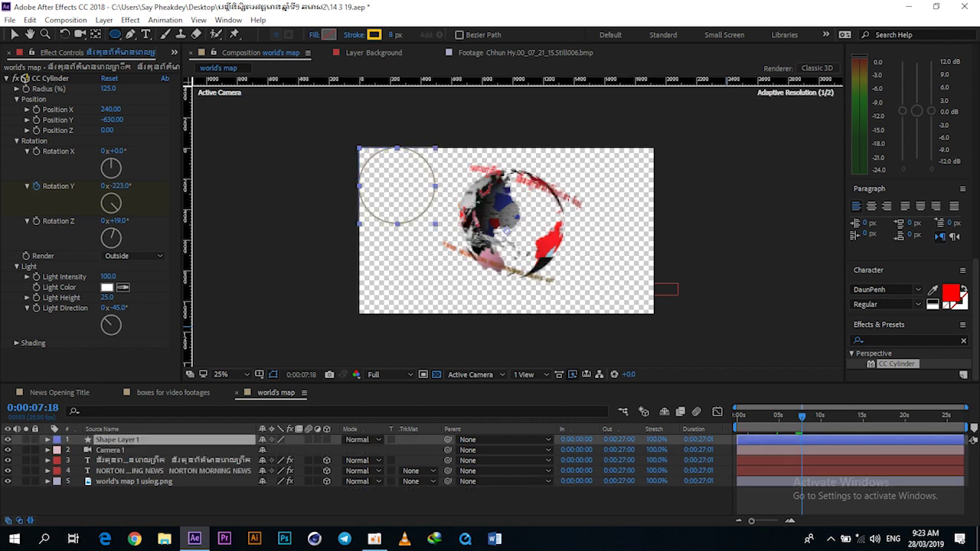
pyautogui.moveTo(358, 146)
pyautogui.mouseDown()
pyautogui.moveTo(521, 311)
pyautogui.moveTo(510, 299)
pyautogui.moveTo(515, 245)
pyautogui.mouseUp()
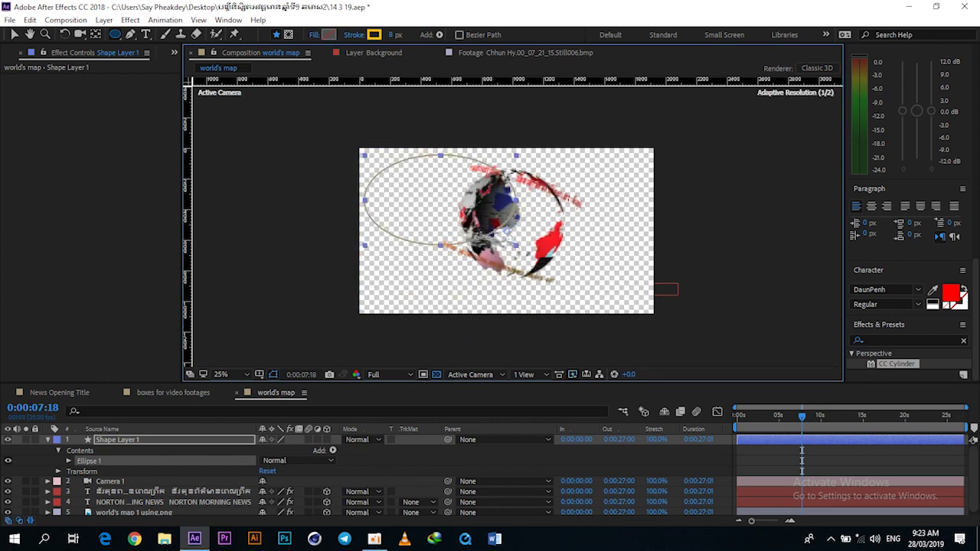
pyautogui.hotkey('ctrl', 'z')
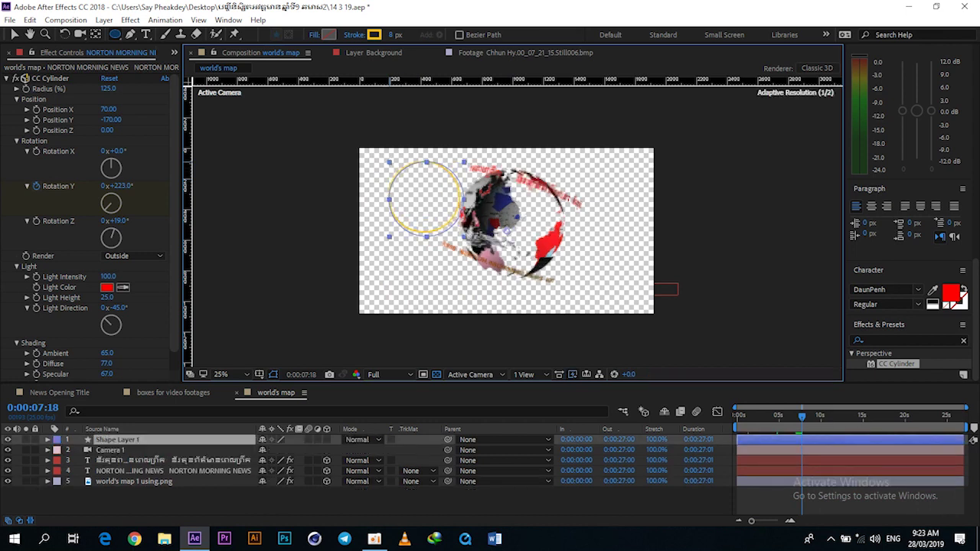
pyautogui.moveTo(364, 143)
pyautogui.mouseDown()
pyautogui.moveTo(474, 251)
pyautogui.moveTo(470, 260)
pyautogui.moveTo(512, 314)
pyautogui.mouseUp()
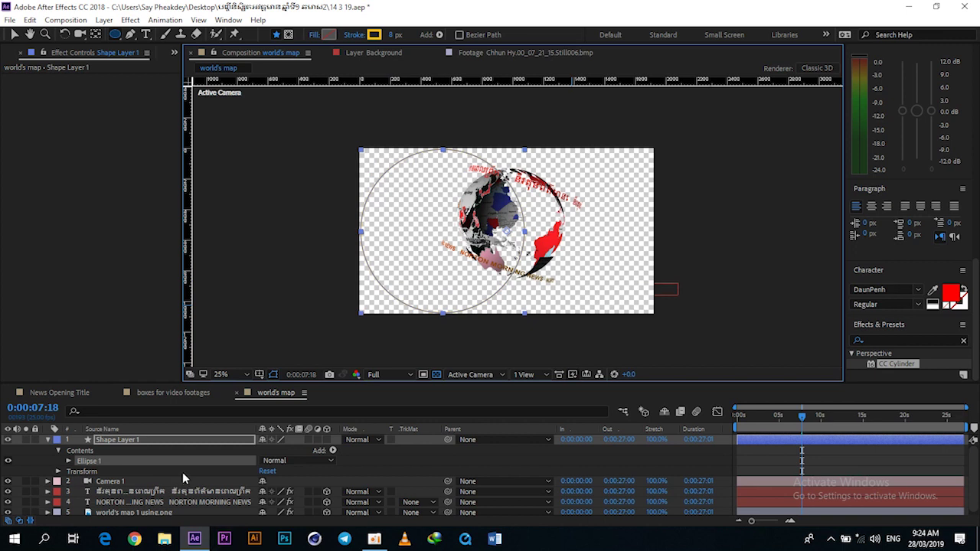
# Add dashes to Stroke 1 of the ellipse, with Dash about 579 and Stroke Width 205.
pyautogui.click(69, 462)
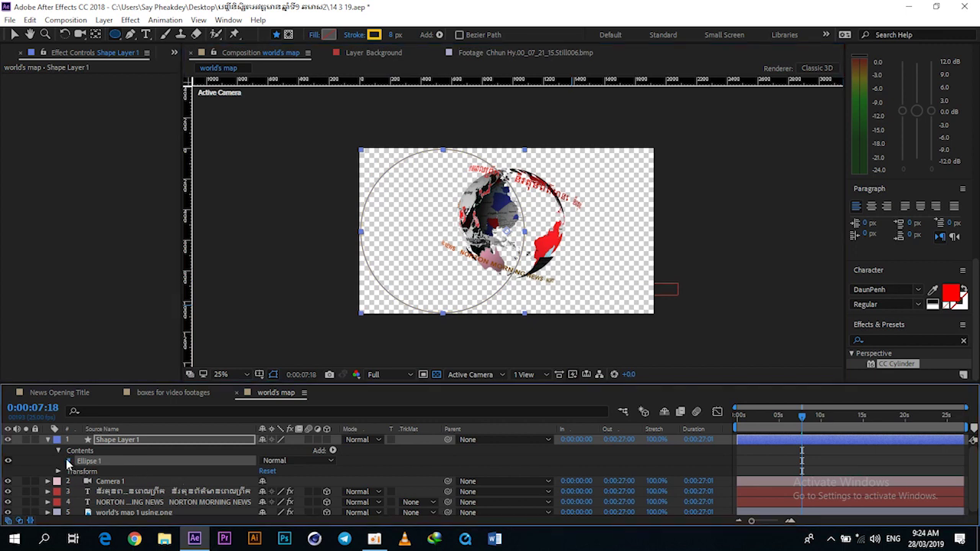
pyautogui.click(79, 482)
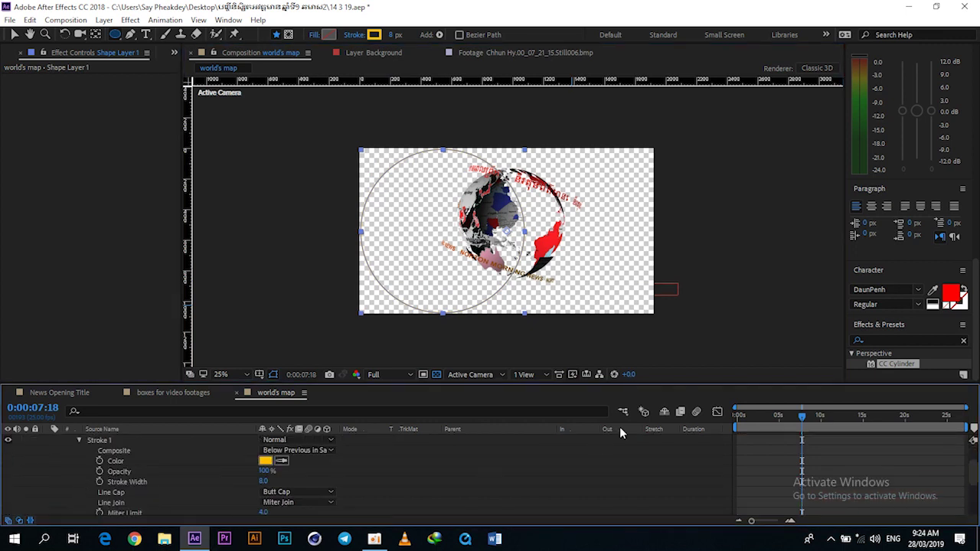
pyautogui.moveTo(626, 385); pyautogui.dragTo(625, 342)
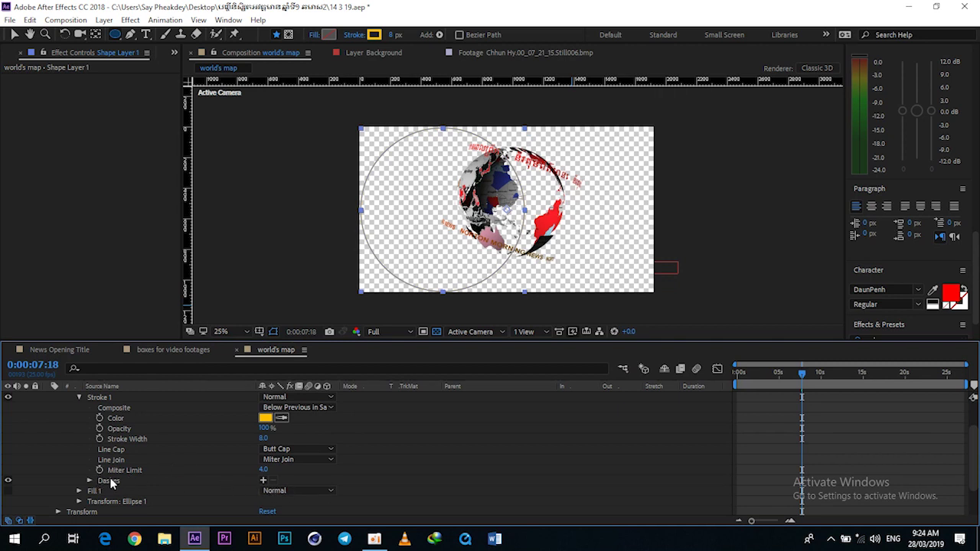
pyautogui.click(261, 482)
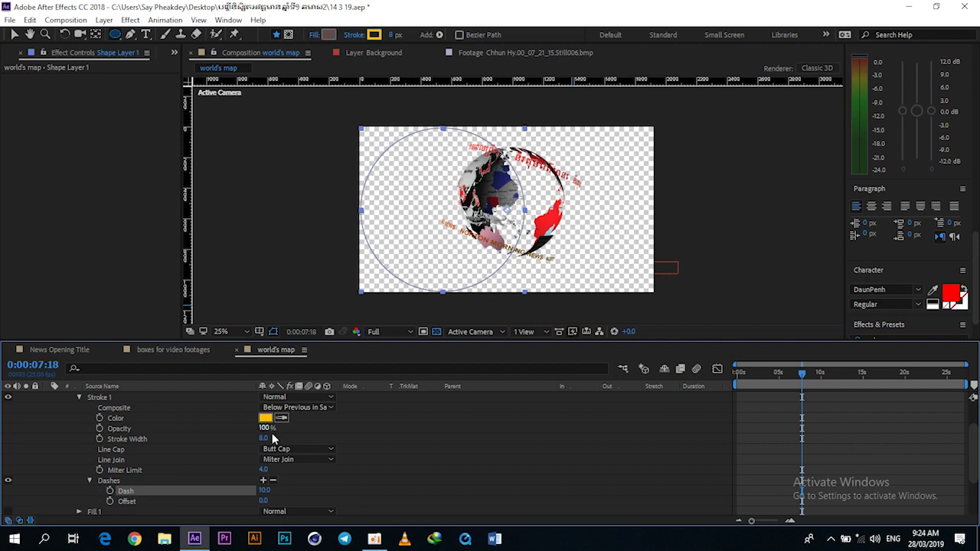
pyautogui.moveTo(261, 439); pyautogui.dragTo(298, 437)
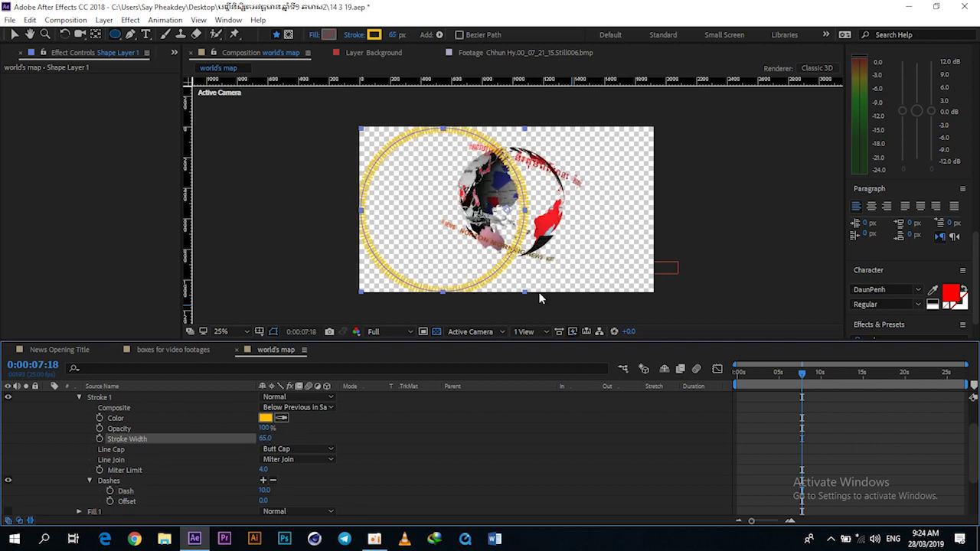
pyautogui.press('.')
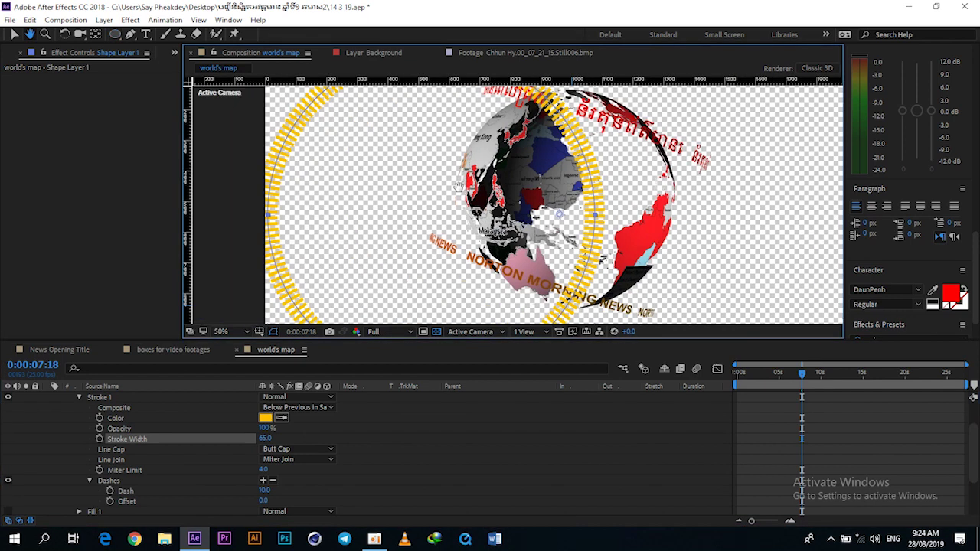
pyautogui.moveTo(321, 134); pyautogui.dragTo(562, 134)
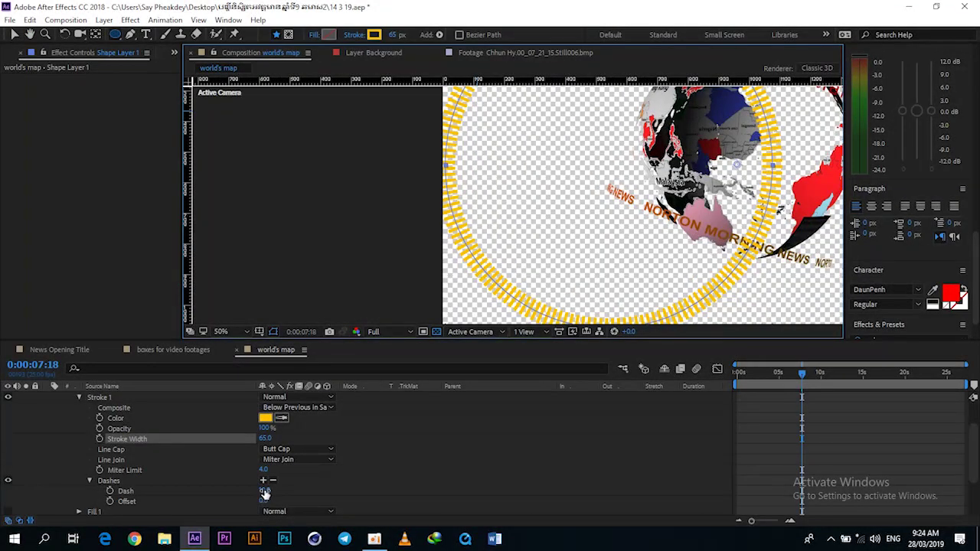
pyautogui.moveTo(262, 490)
pyautogui.mouseDown()
pyautogui.moveTo(473, 446)
pyautogui.moveTo(658, 423)
pyautogui.mouseUp()
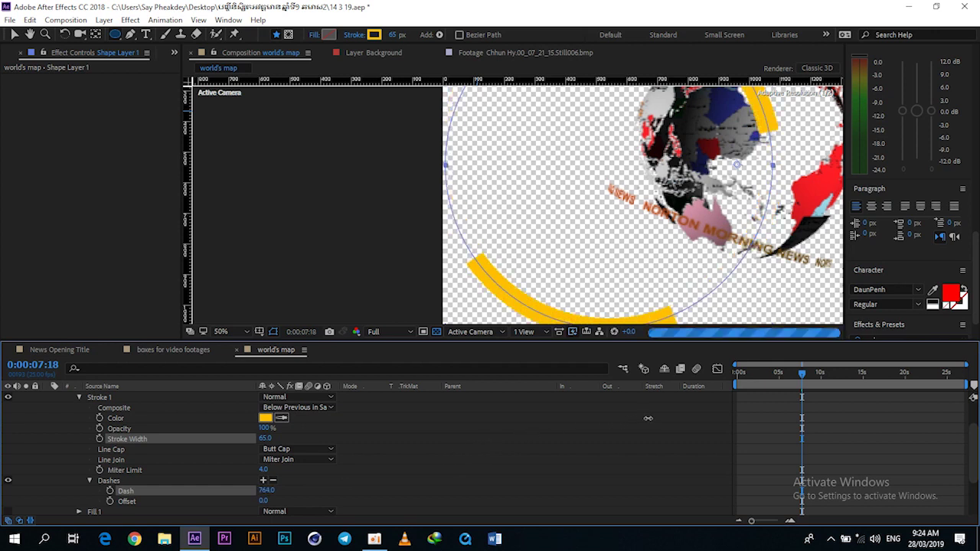
pyautogui.press(',')
pyautogui.press(',')
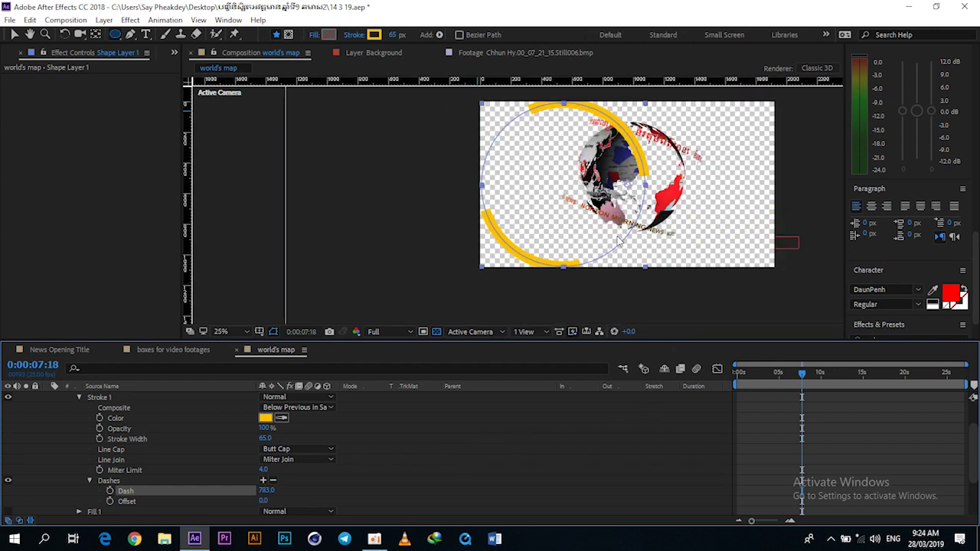
pyautogui.moveTo(264, 490); pyautogui.dragTo(149, 500)
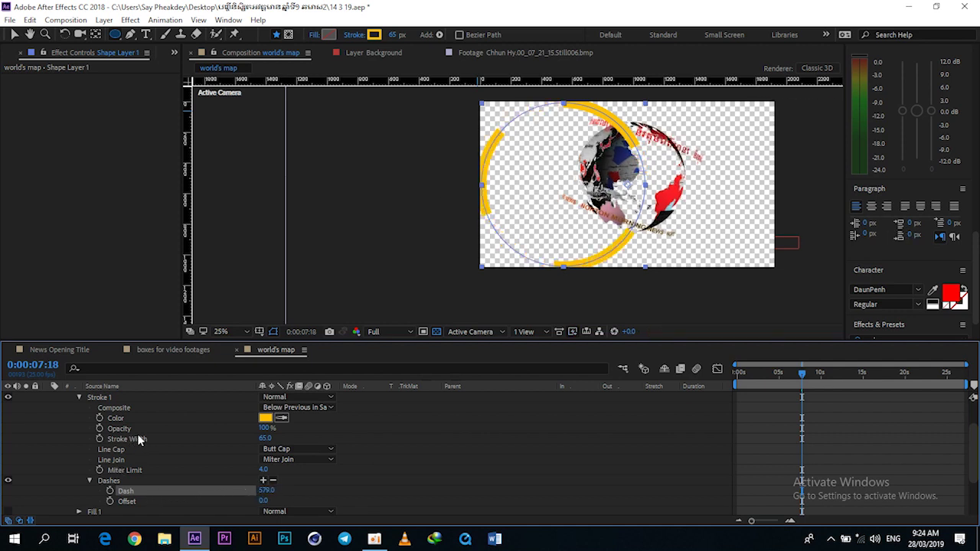
pyautogui.moveTo(264, 439); pyautogui.dragTo(332, 412)
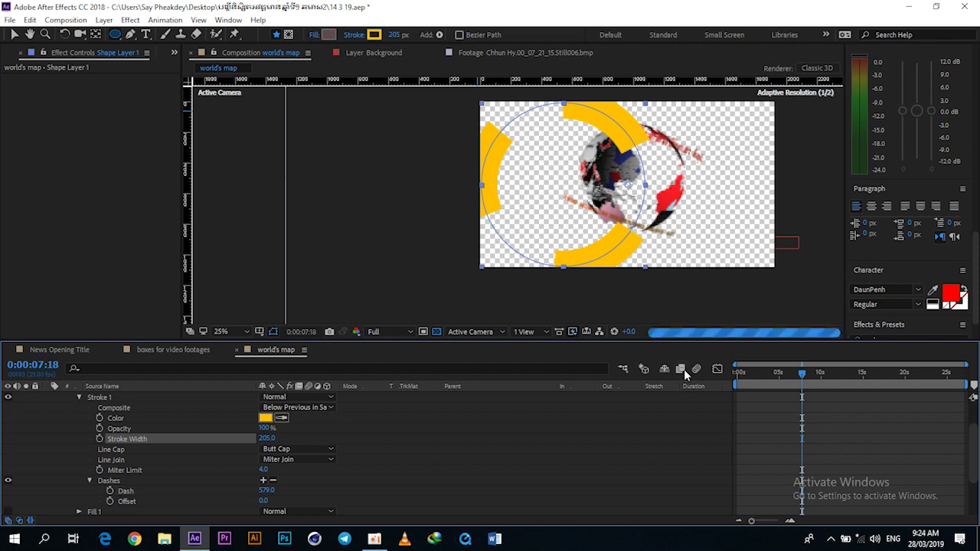
# Set the ring's Stroke 1 colour to orange FFA800.
pyautogui.click(265, 417)
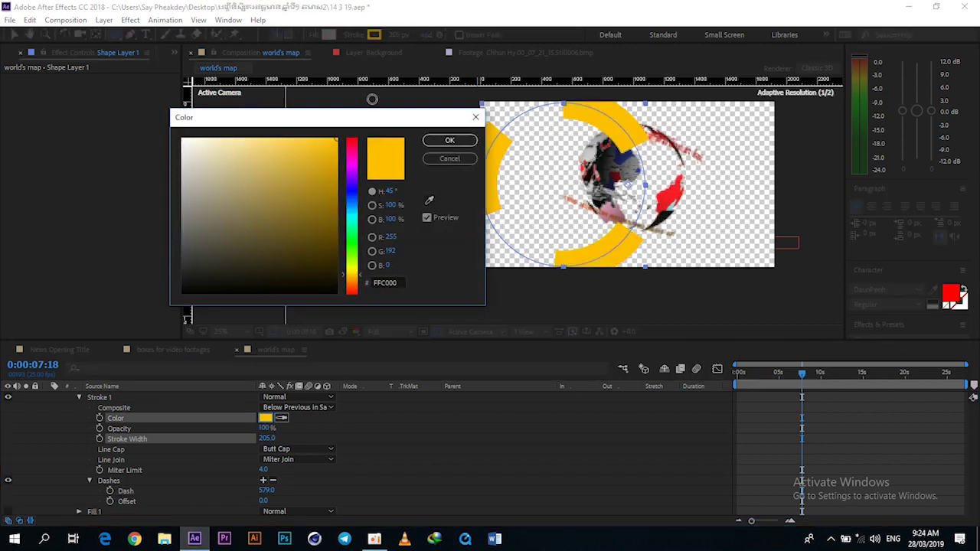
pyautogui.click(352, 278)
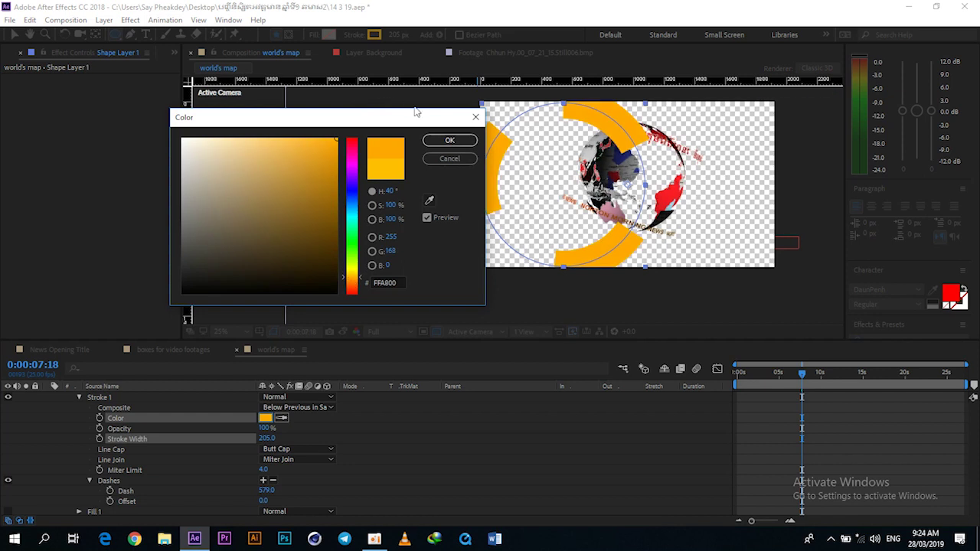
pyautogui.click(449, 141)
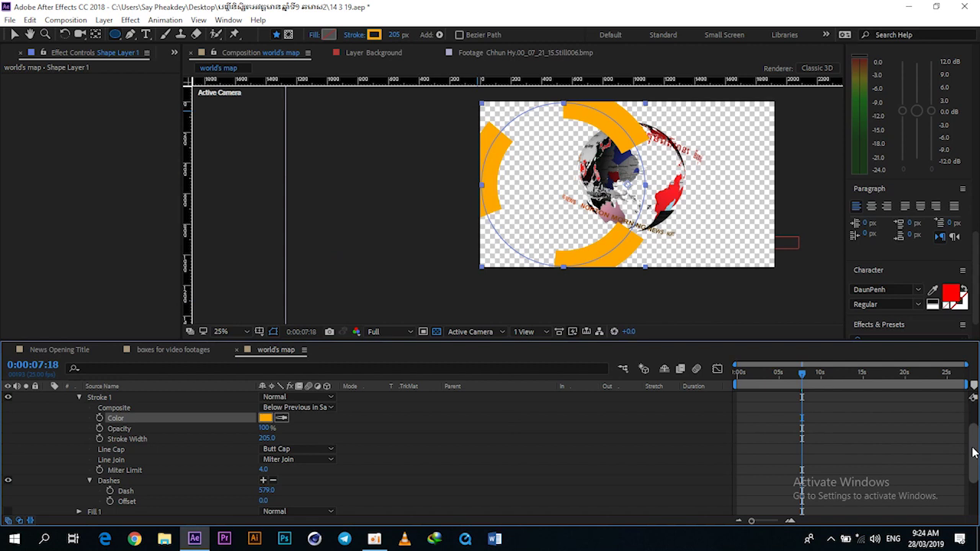
# Make Shape Layer 1 a 3D layer and save the project.
pyautogui.scroll(2, 972, 451)
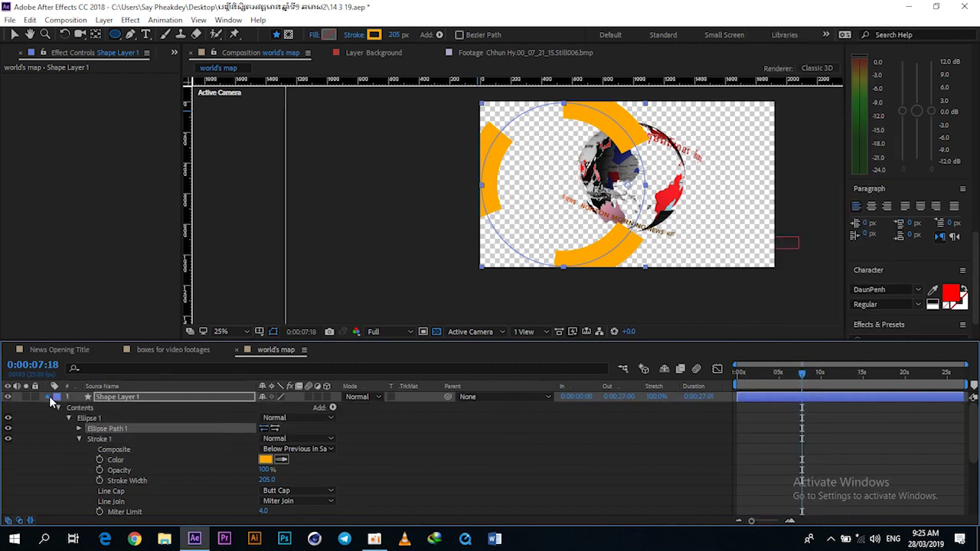
pyautogui.click(48, 397)
pyautogui.rightClick(421, 403)
pyautogui.click(115, 438)
pyautogui.click(109, 485)
pyautogui.click(121, 401)
pyautogui.click(115, 438)
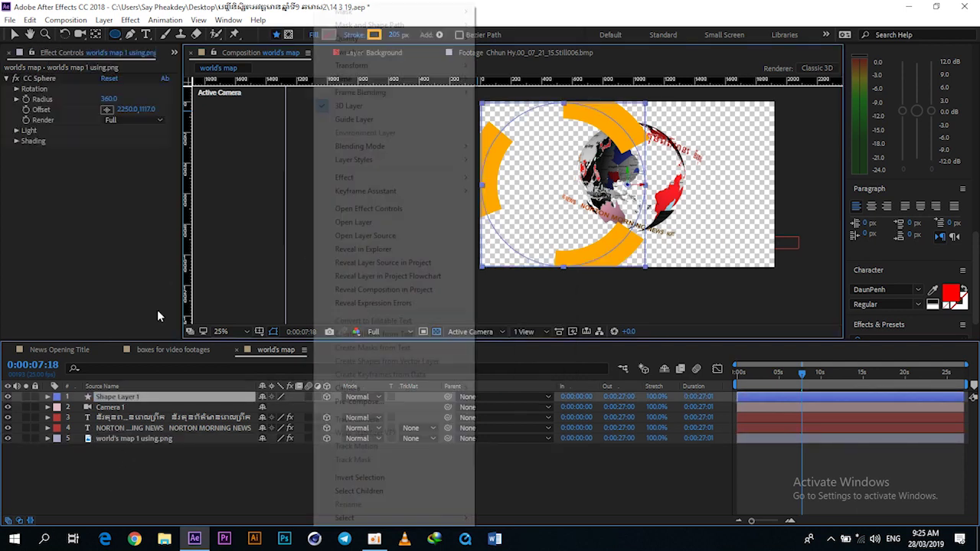
pyautogui.rightClick(33, 385)
pyautogui.click(85, 452)
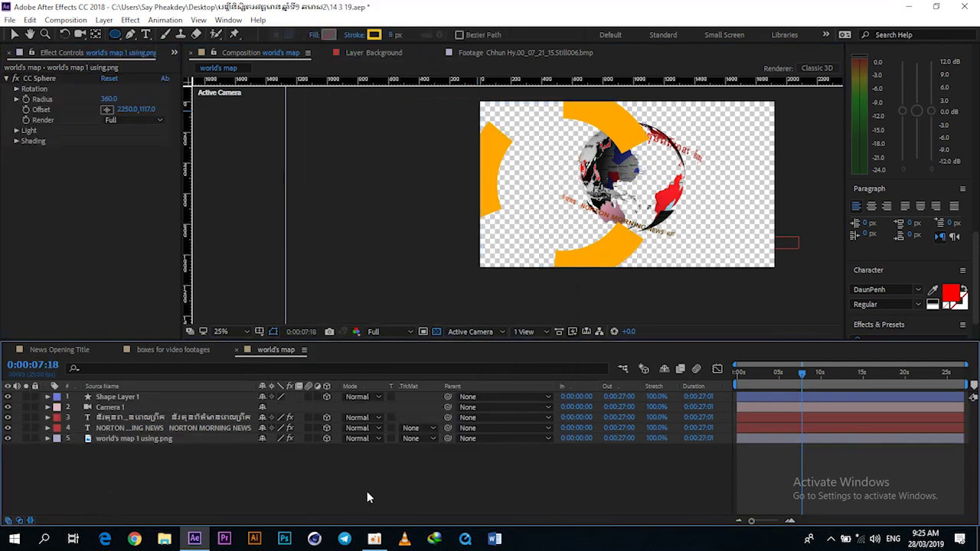
pyautogui.rightClick(34, 415)
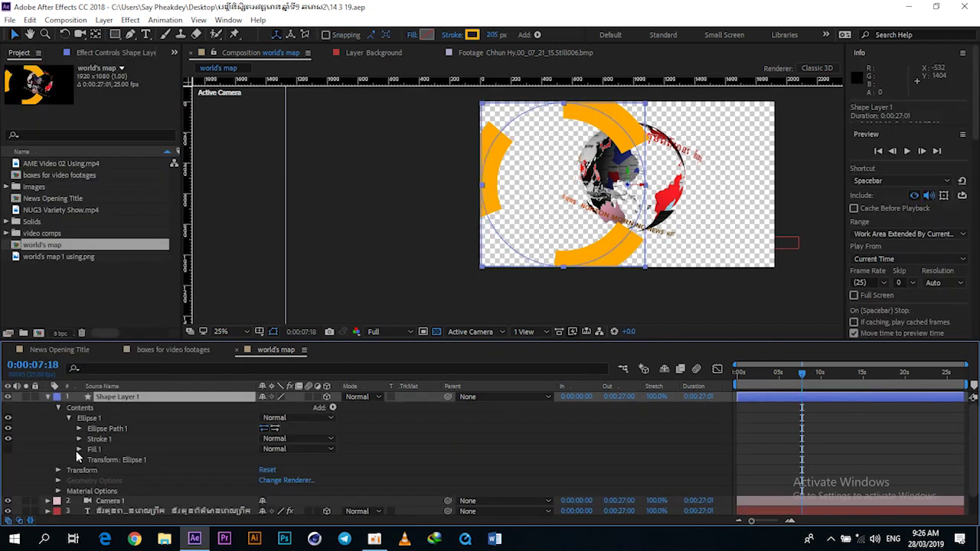
# Set the ring's Position X to 1375 and its X Rotation to 7°.
pyautogui.click(58, 470)
pyautogui.scroll(-2, 96, 482)
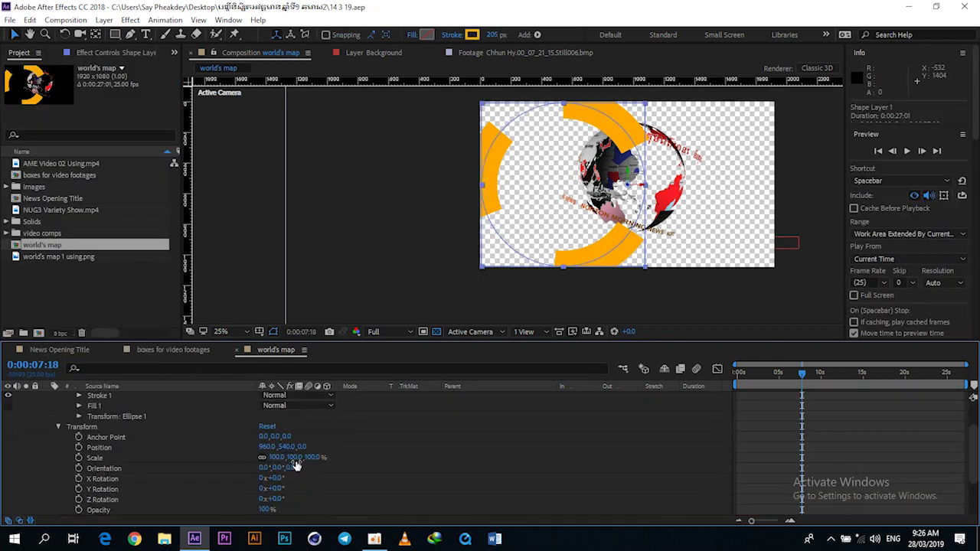
pyautogui.moveTo(268, 446); pyautogui.dragTo(568, 441)
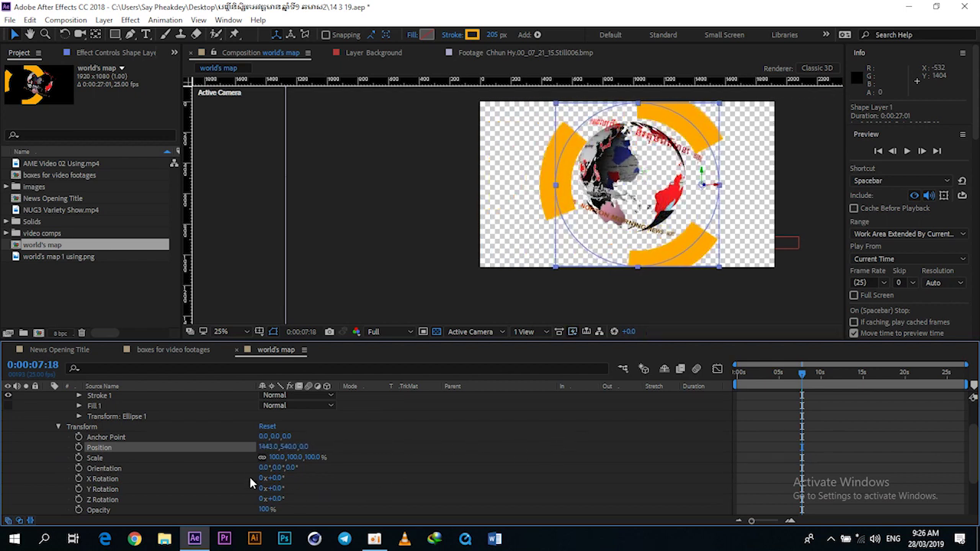
pyautogui.moveTo(264, 447); pyautogui.dragTo(235, 502)
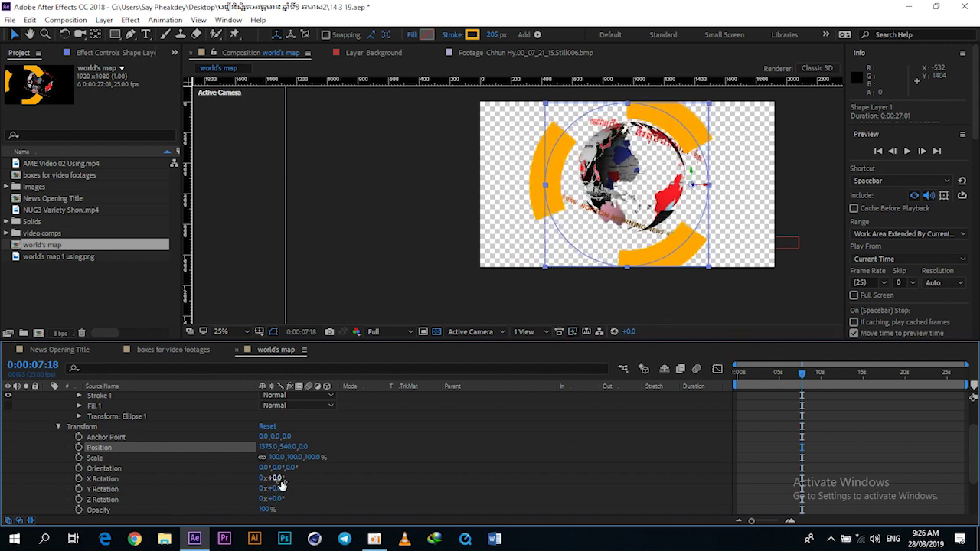
pyautogui.moveTo(272, 478)
pyautogui.mouseDown()
pyautogui.moveTo(288, 478)
pyautogui.moveTo(277, 496)
pyautogui.moveTo(297, 487)
pyautogui.mouseUp()
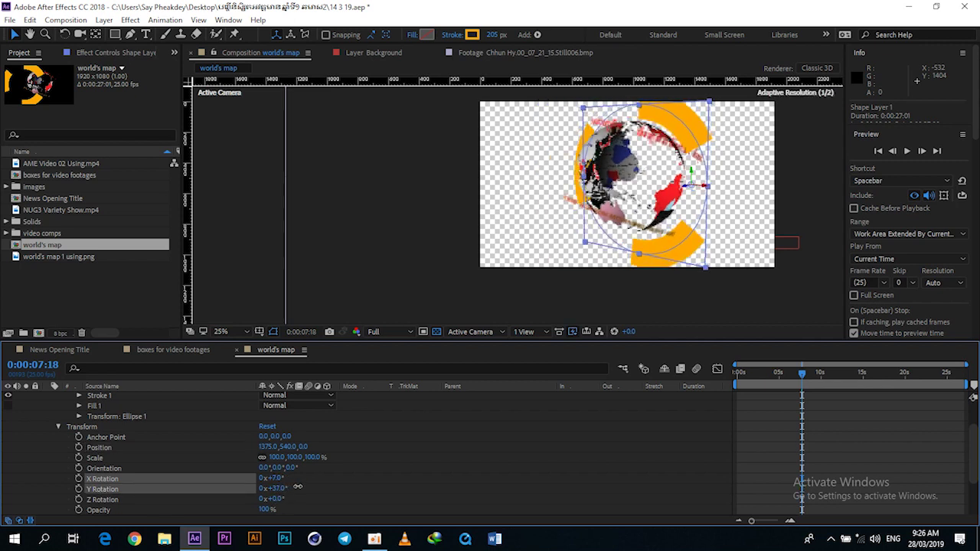
pyautogui.hotkey('ctrl', 'z')
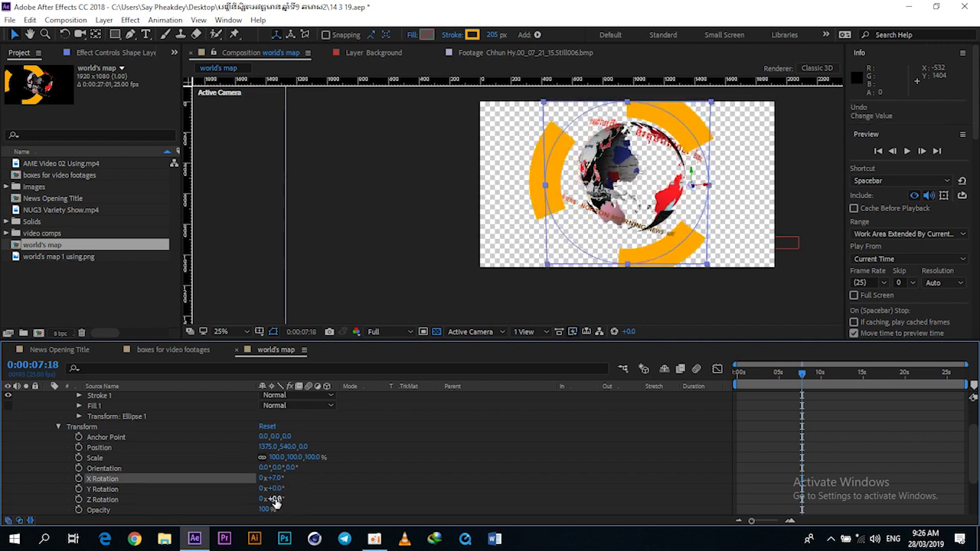
pyautogui.moveTo(274, 499); pyautogui.dragTo(299, 498)
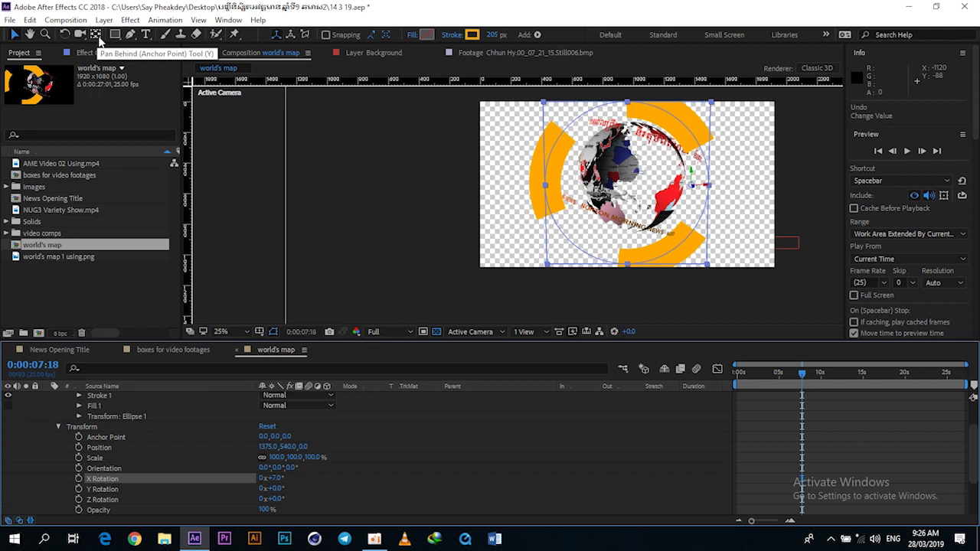
# Drag Shape Layer 1's anchor point to the globe centre at -408, -4, 0.5 with the Pan Behind tool.
pyautogui.click(96, 35)
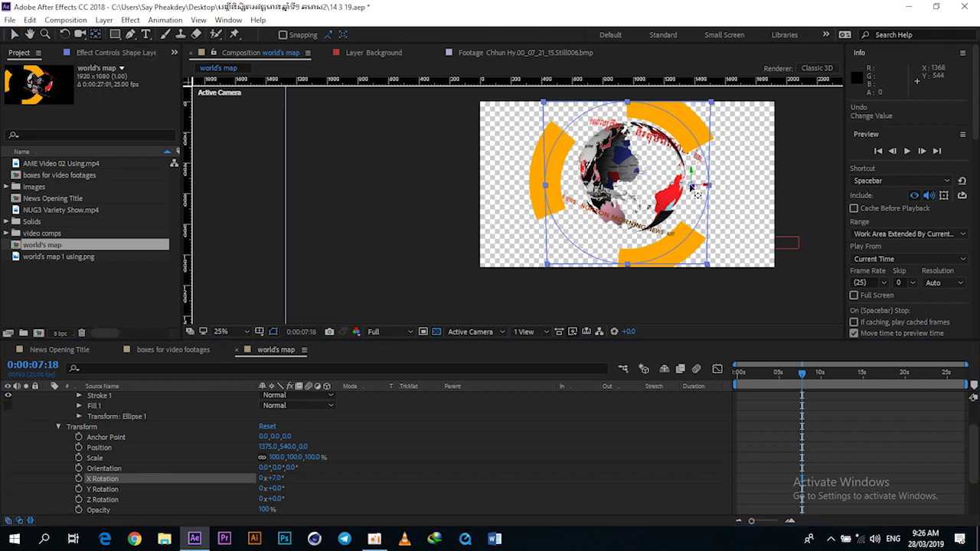
pyautogui.moveTo(692, 185); pyautogui.dragTo(628, 186)
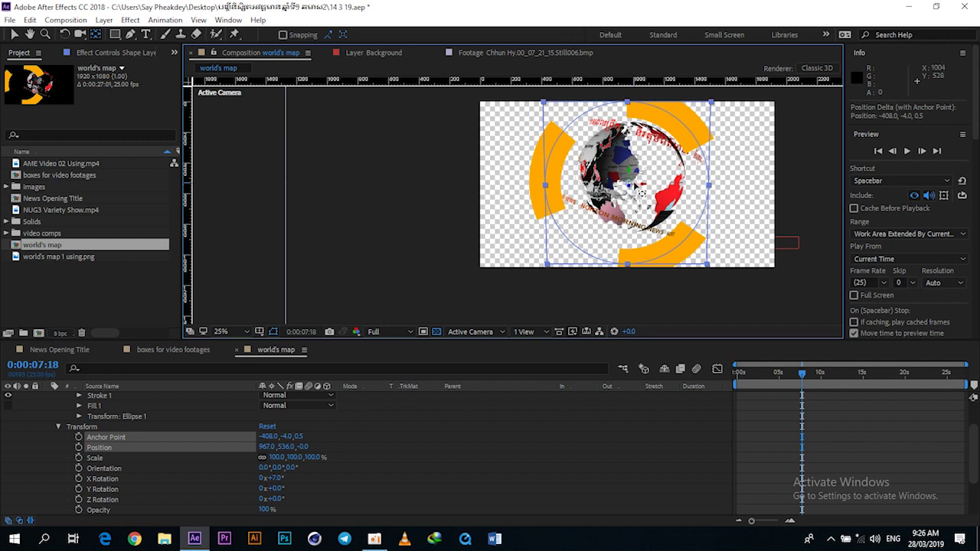
pyautogui.press('.')
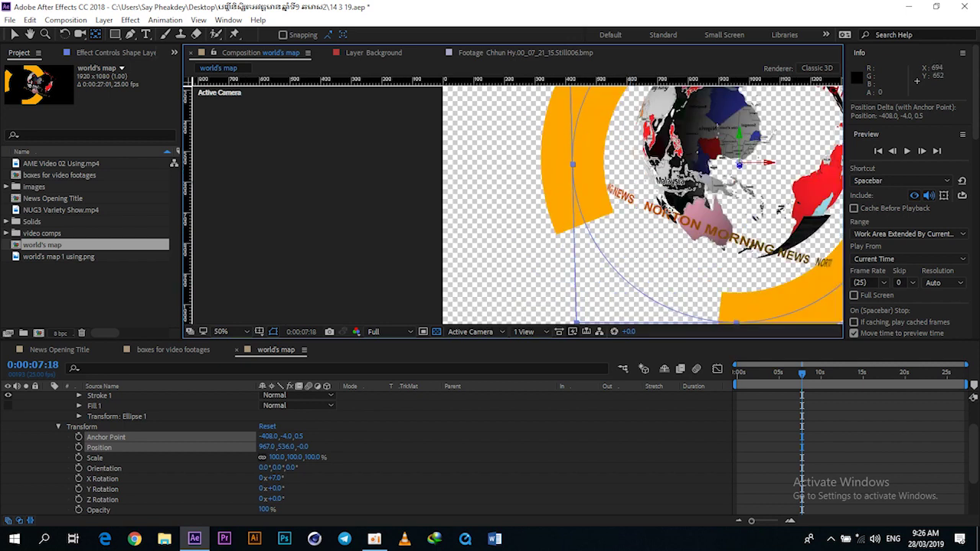
pyautogui.moveTo(641, 192)
pyautogui.mouseDown()
pyautogui.moveTo(650, 305)
pyautogui.moveTo(651, 219)
pyautogui.mouseUp()
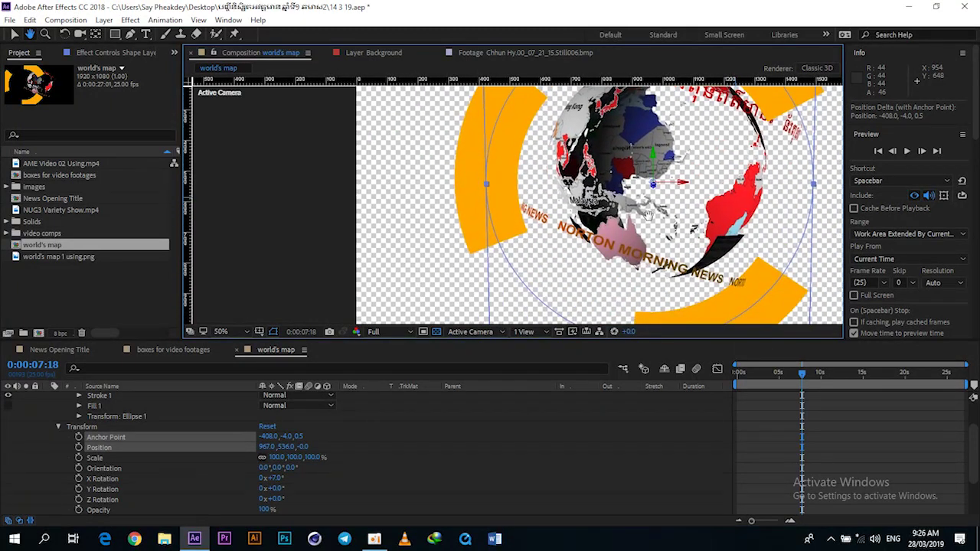
pyautogui.press(',')
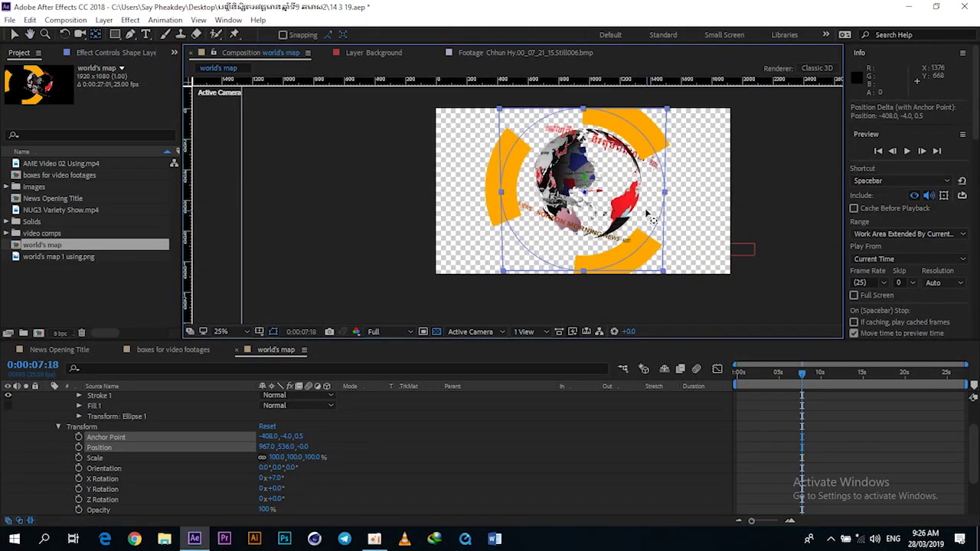
# Set the ring's X Rotation to -64°, Y Rotation to -20°, and Anchor Point Z to 146.5.
pyautogui.moveTo(273, 478); pyautogui.dragTo(240, 483)
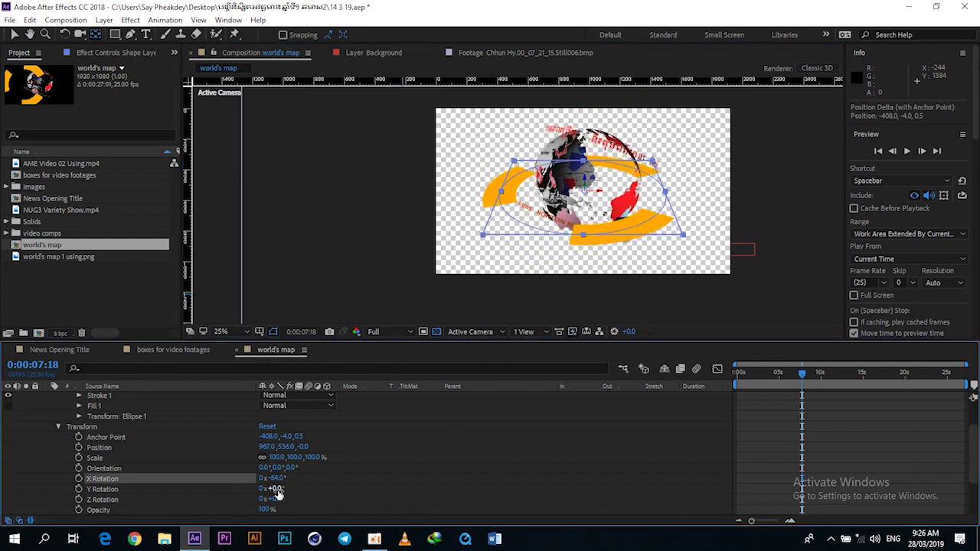
pyautogui.moveTo(278, 490); pyautogui.dragTo(264, 490)
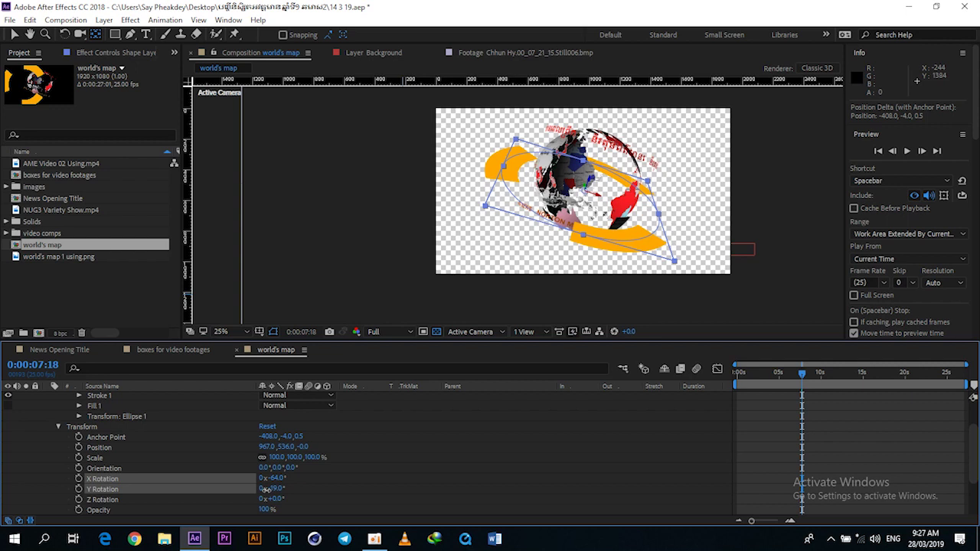
pyautogui.moveTo(283, 446); pyautogui.dragTo(240, 455)
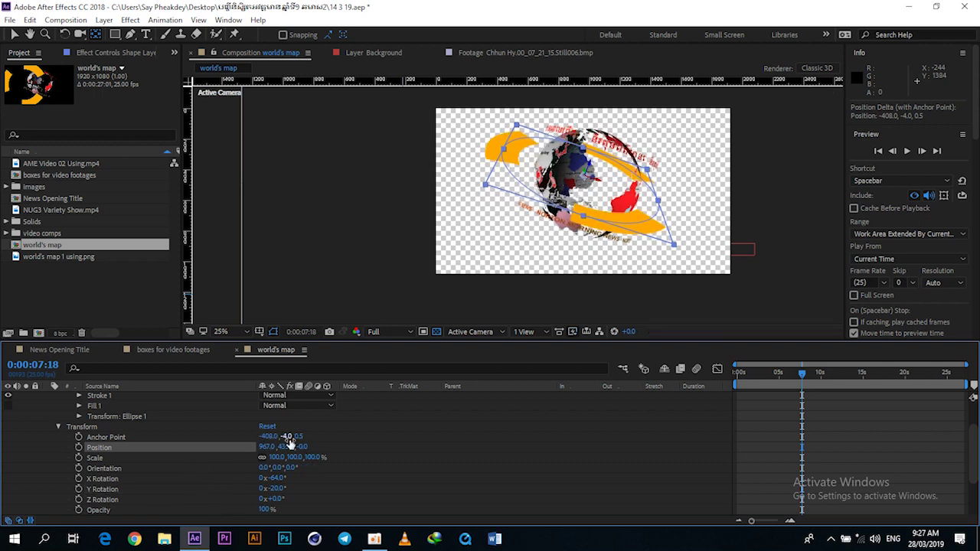
pyautogui.hotkey('ctrl', 'z')
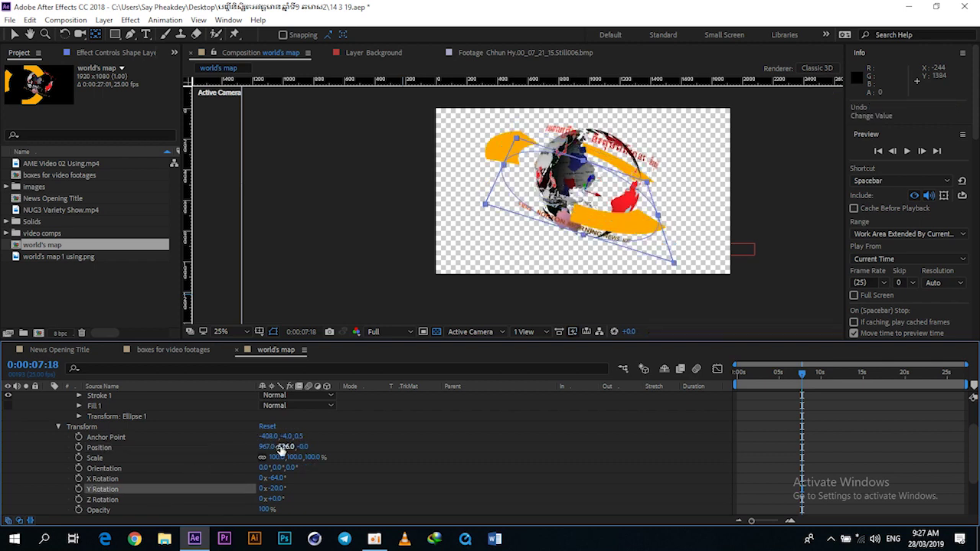
pyautogui.moveTo(296, 437)
pyautogui.mouseDown()
pyautogui.moveTo(401, 437)
pyautogui.moveTo(233, 426)
pyautogui.moveTo(409, 459)
pyautogui.mouseUp()
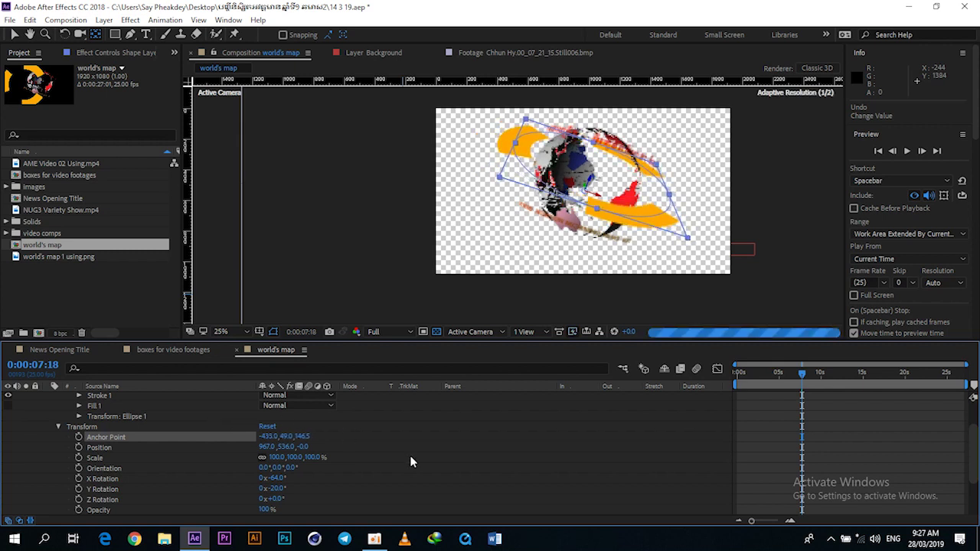
pyautogui.moveTo(973, 457); pyautogui.dragTo(972, 399)
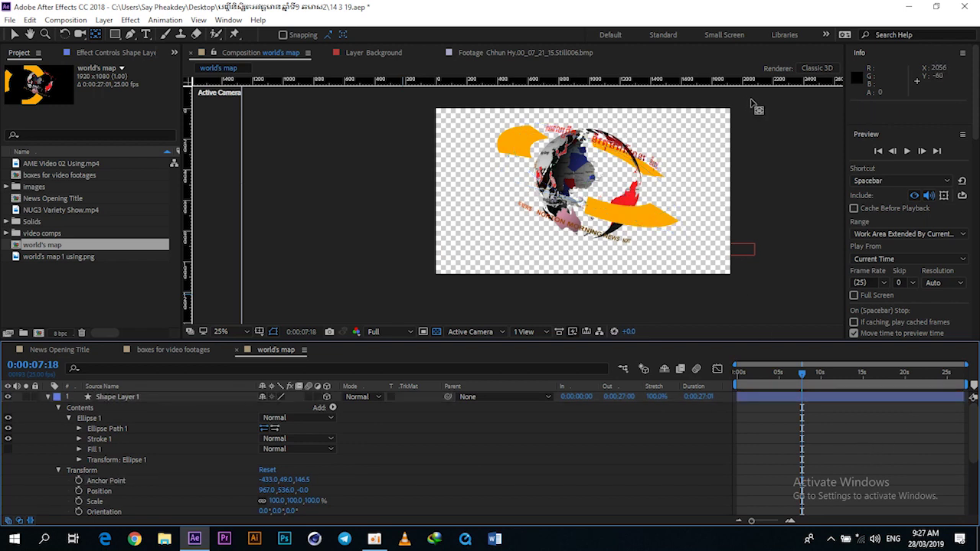
# Maximise the viewer at 50% to re-centre the globe, then restore the project and timeline panels.
pyautogui.press('`')
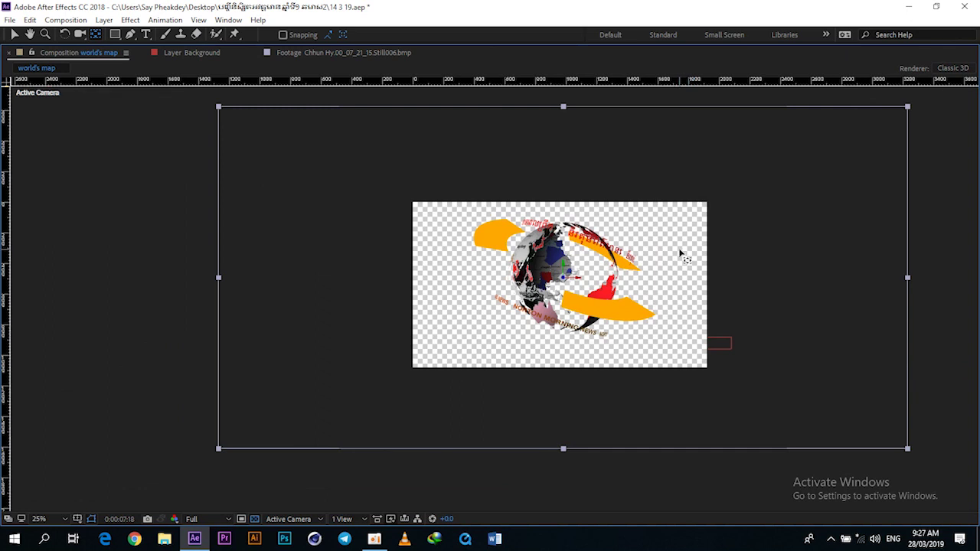
pyautogui.press('.')
pyautogui.press('.')
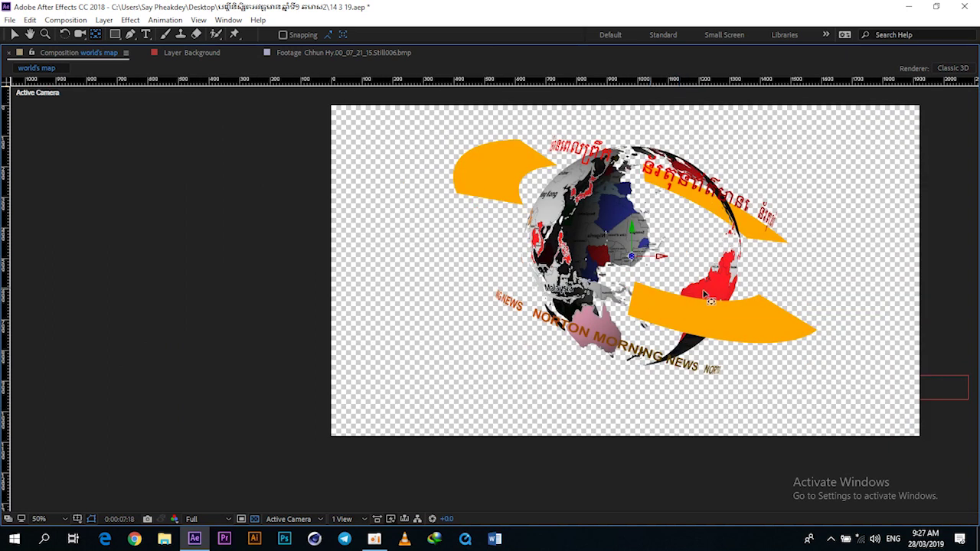
pyautogui.moveTo(782, 160); pyautogui.dragTo(689, 191)
pyautogui.press('v')
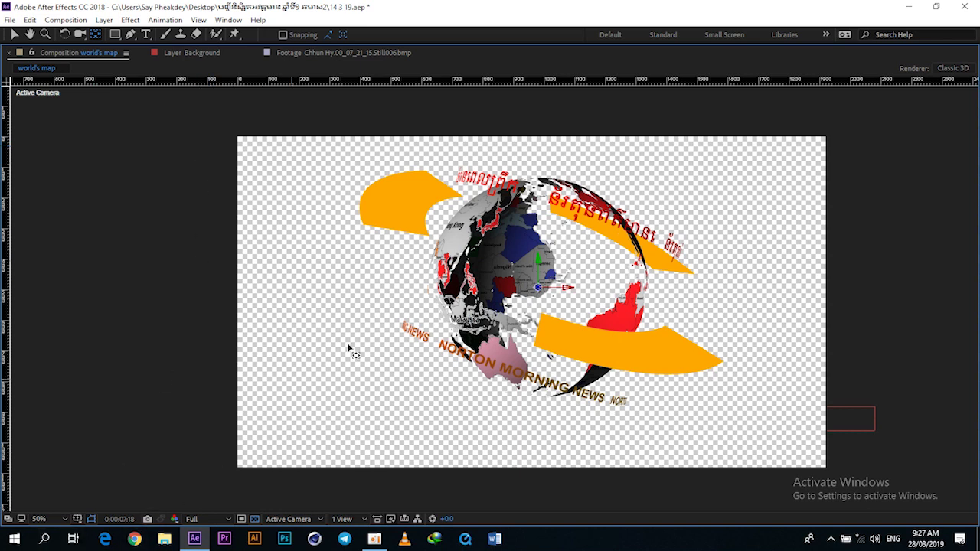
pyautogui.press('`')
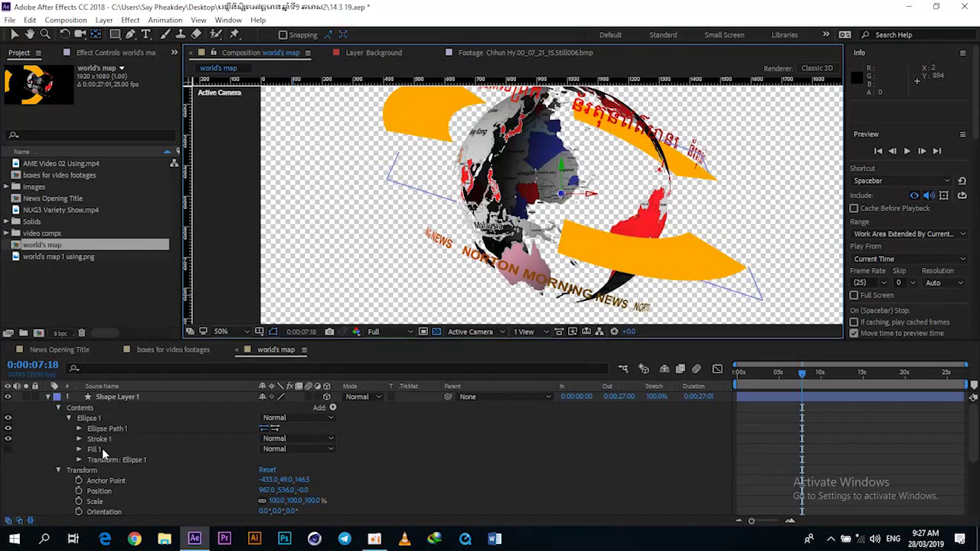
# Change Shape Layer 1's Stroke 1 Stroke Width from 205 to 150.
pyautogui.click(88, 419)
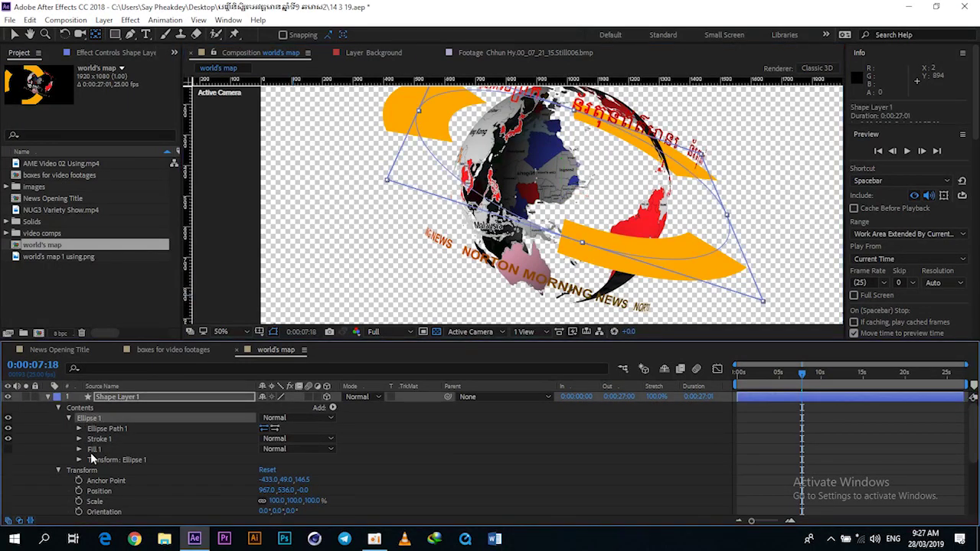
pyautogui.click(79, 439)
pyautogui.click(266, 448)
pyautogui.write('150')
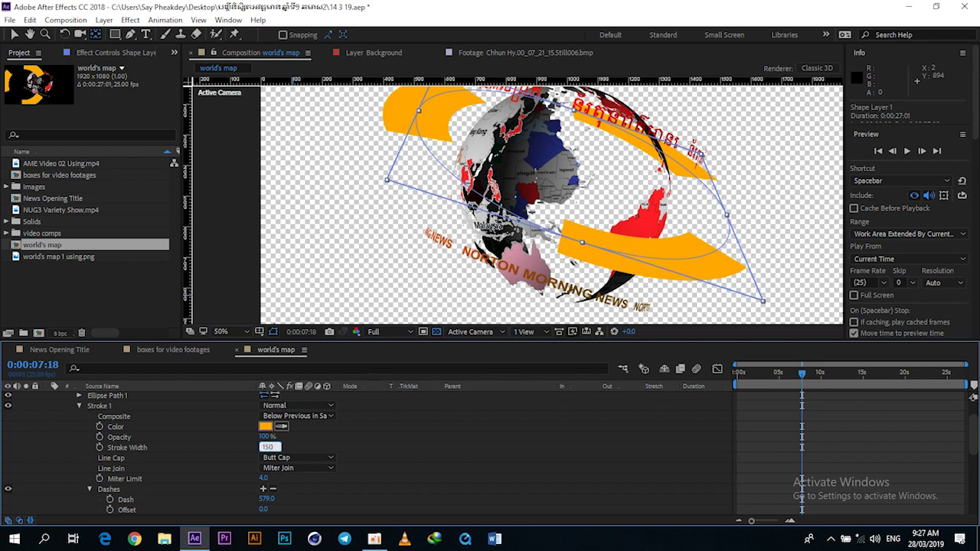
pyautogui.press('Return')
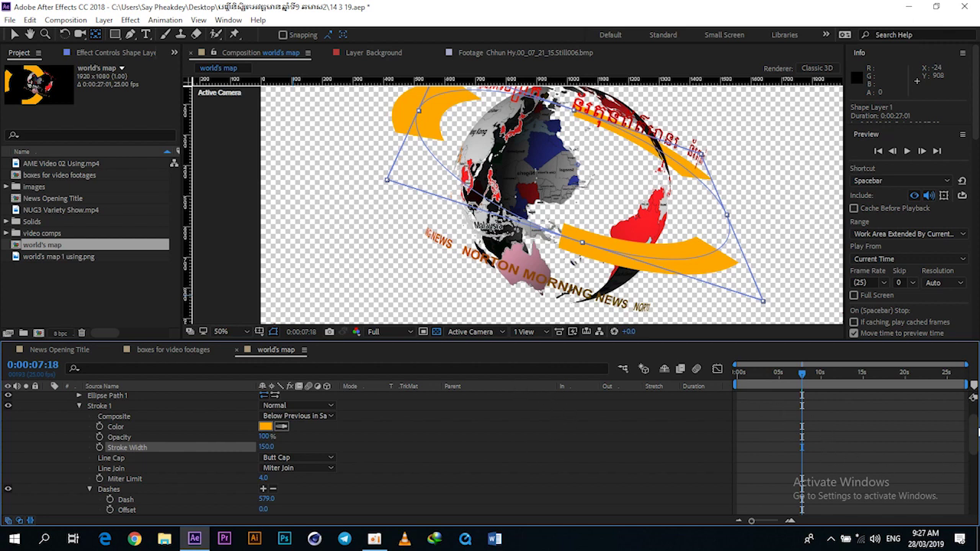
# Set a Z Rotation keyframe of 3° on Shape Layer 1 at 0:00:00:00.
pyautogui.scroll(2, 971, 397)
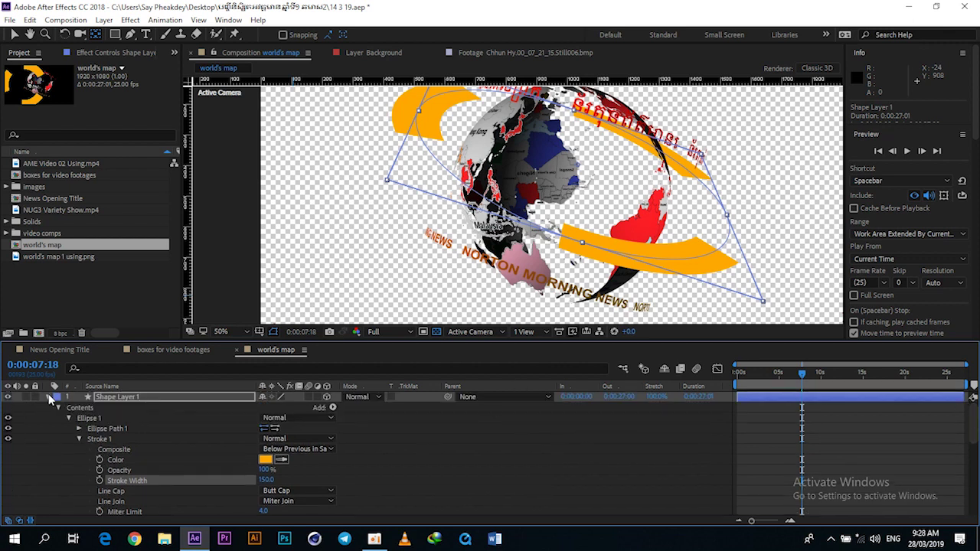
pyautogui.click(49, 398)
pyautogui.click(132, 400)
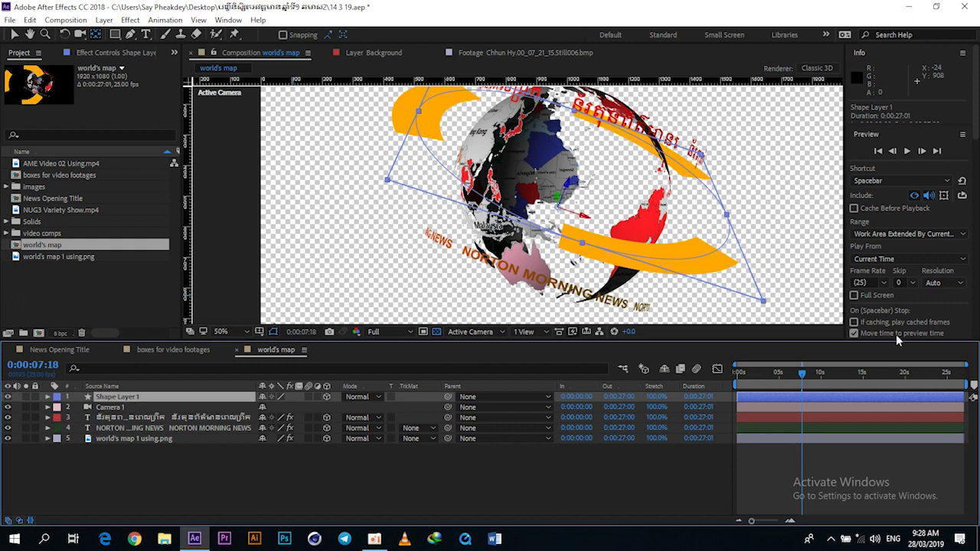
pyautogui.moveTo(774, 379); pyautogui.dragTo(701, 379)
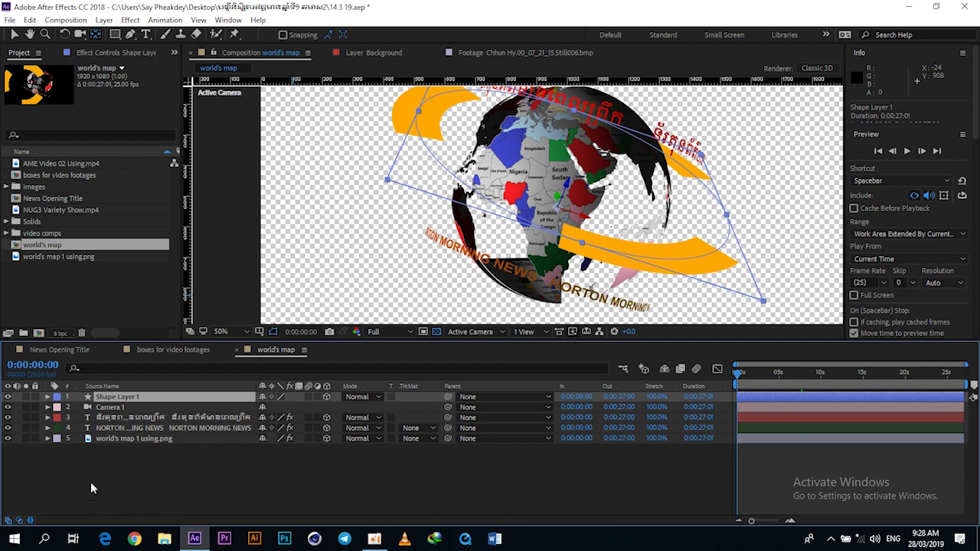
pyautogui.press('r')
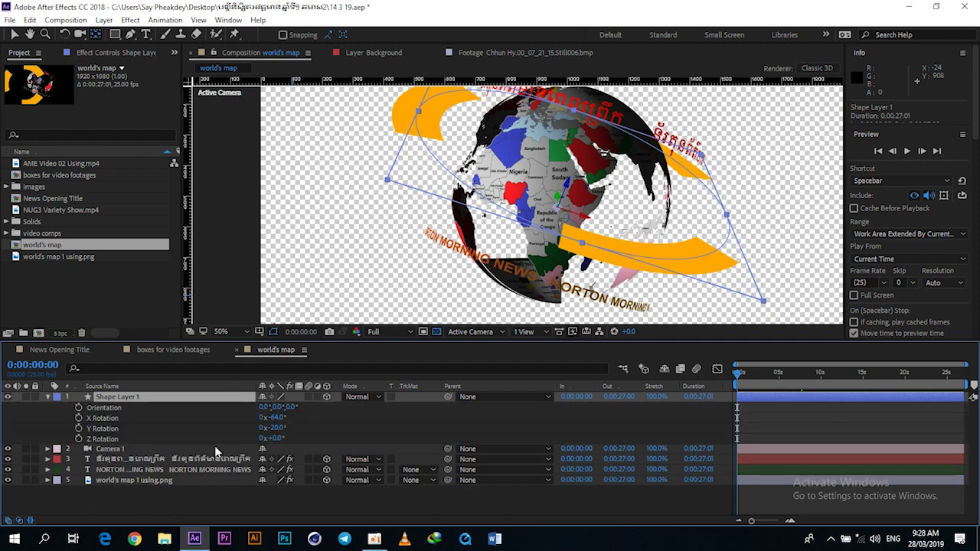
pyautogui.press('r')
pyautogui.click(49, 398)
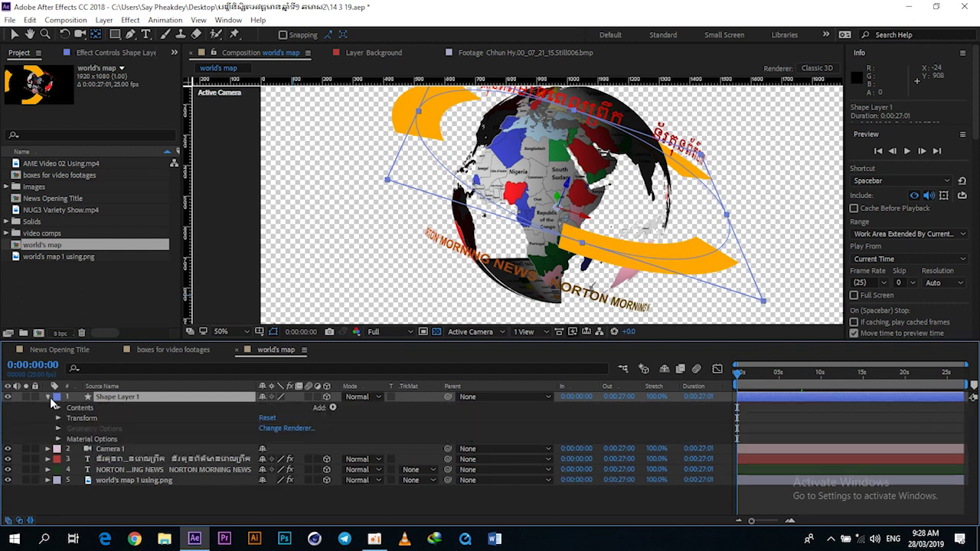
pyautogui.click(59, 418)
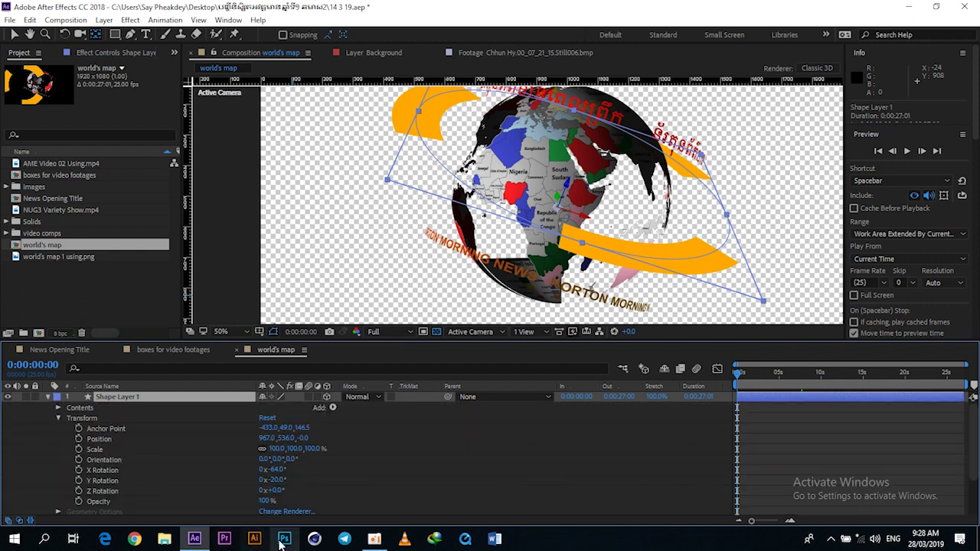
pyautogui.click(282, 489)
pyautogui.moveTo(282, 490)
pyautogui.mouseDown()
pyautogui.moveTo(338, 489)
pyautogui.moveTo(283, 498)
pyautogui.mouseUp()
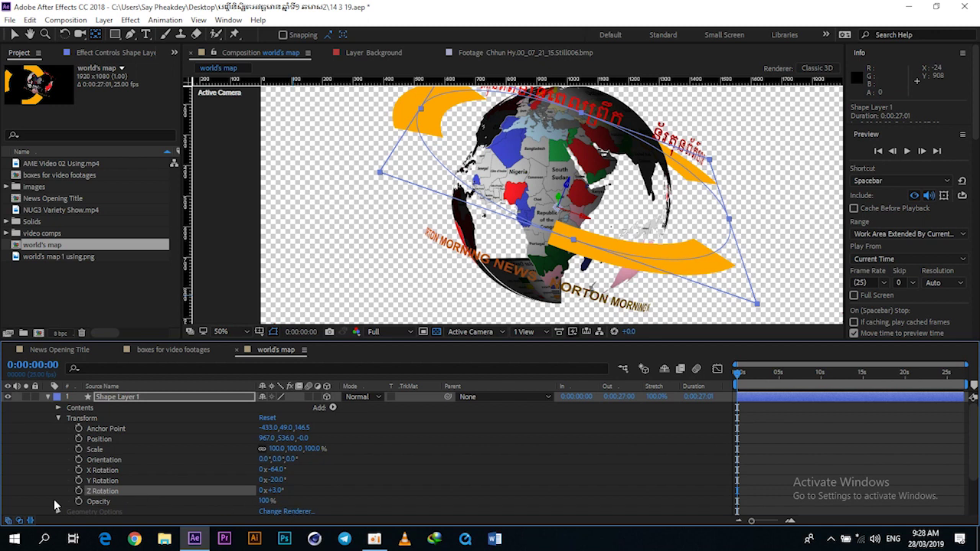
pyautogui.moveTo(781, 374); pyautogui.dragTo(947, 392)
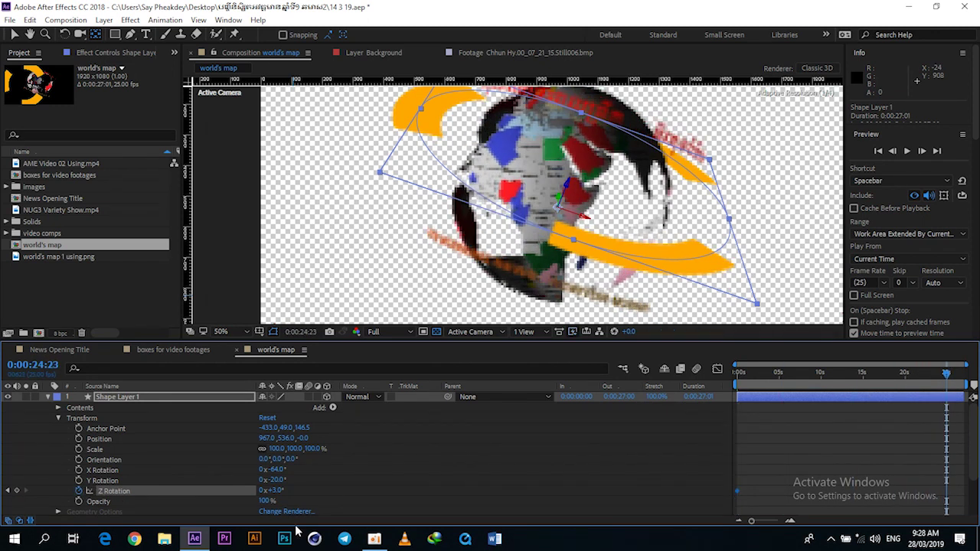
# At 0:00:24:23, set the ring's Z Rotation to 0x+225° as the end keyframe.
pyautogui.click(262, 491)
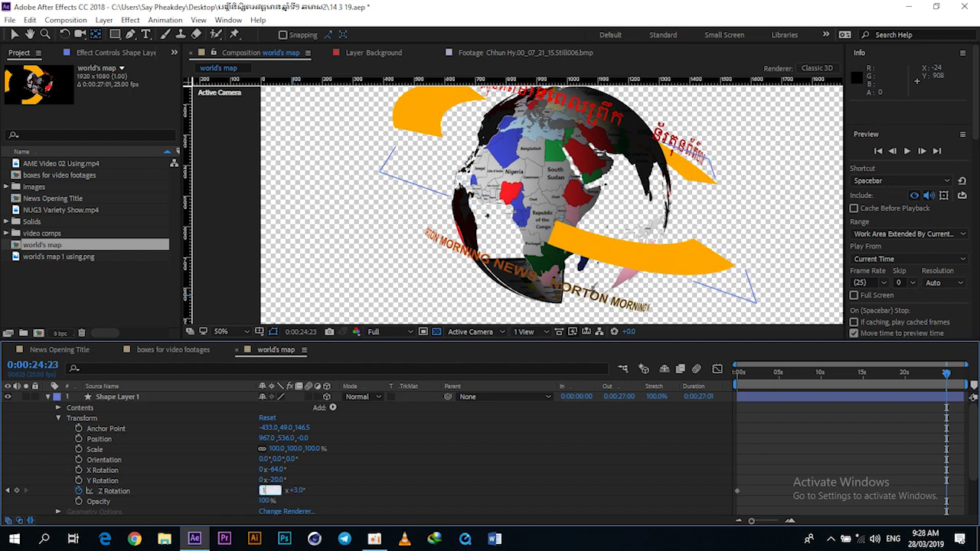
pyautogui.press('Return')
pyautogui.click(277, 490)
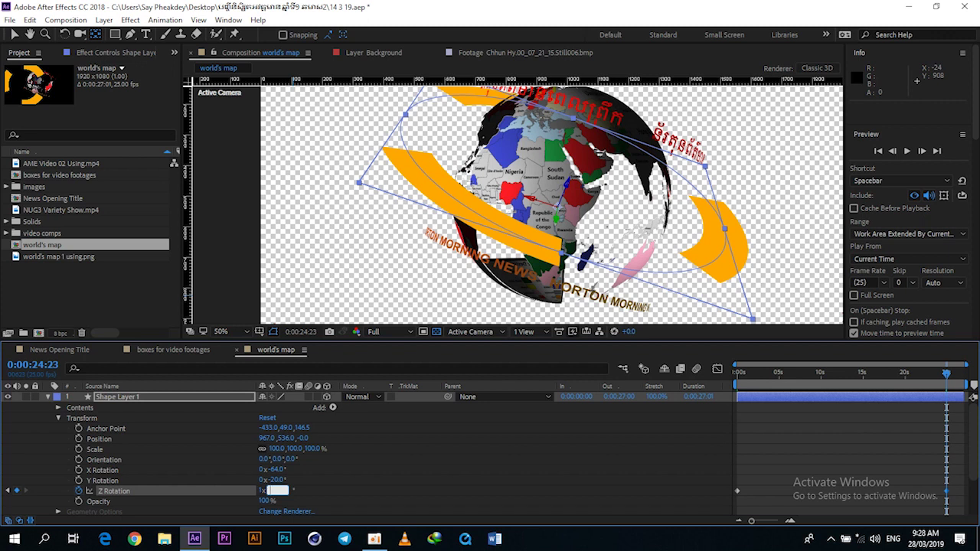
pyautogui.write('225')
pyautogui.press('Return')
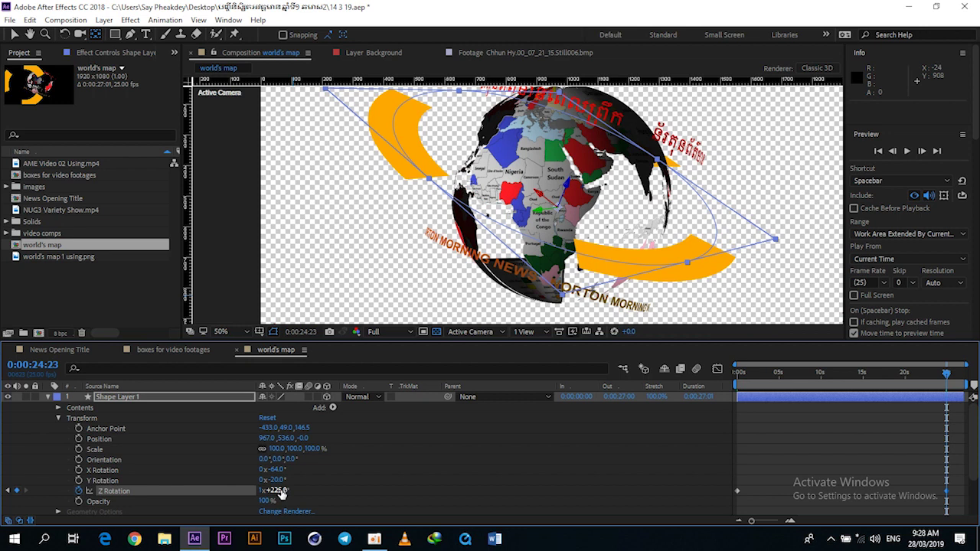
pyautogui.click(262, 491)
pyautogui.press('Return')
pyautogui.click(275, 490)
pyautogui.write('200')
pyautogui.press('Return')
pyautogui.click(279, 491)
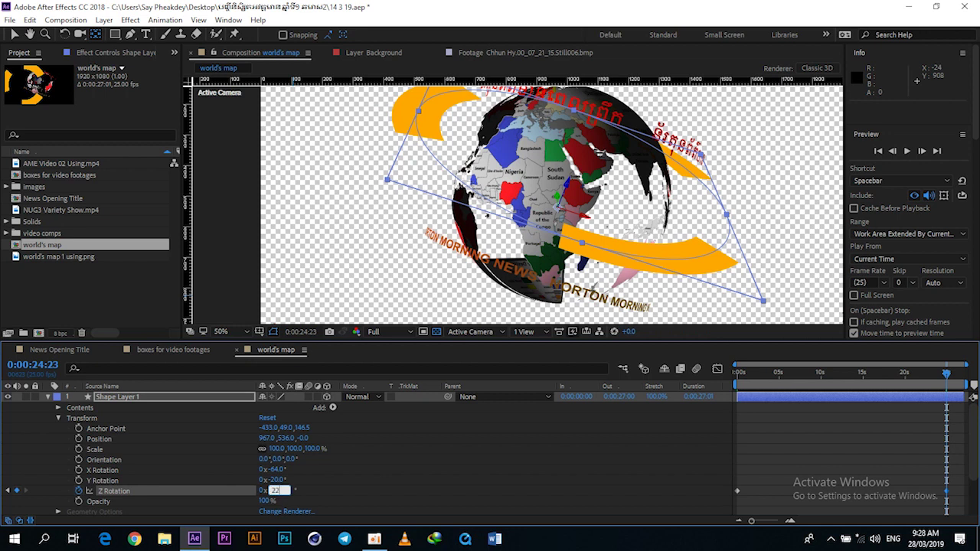
pyautogui.write('5')
pyautogui.press('Return')
# Preview the ring's spin from the start of the composition.
pyautogui.click(823, 419)
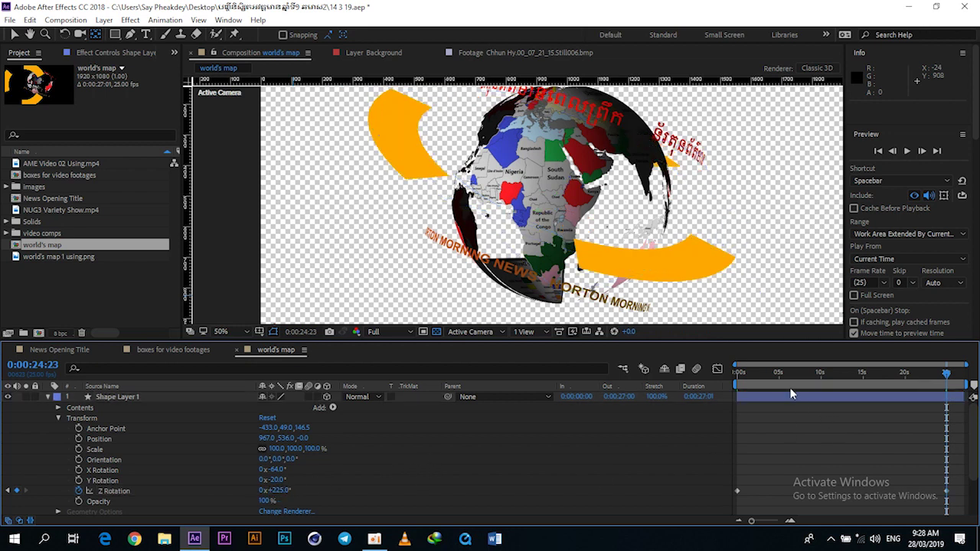
pyautogui.click(740, 373)
pyautogui.press('space')
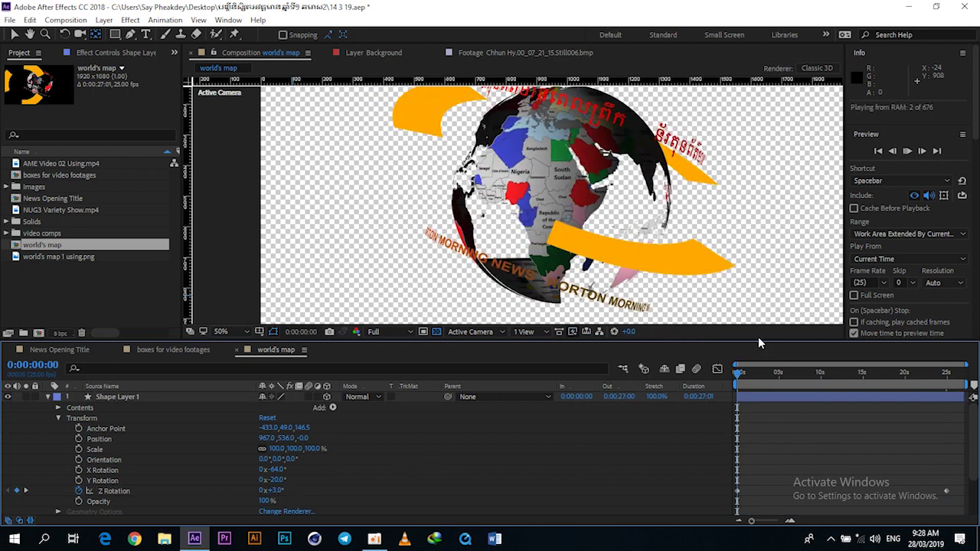
pyautogui.click(841, 377)
pyautogui.moveTo(841, 378)
pyautogui.mouseDown()
pyautogui.moveTo(958, 377)
pyautogui.moveTo(974, 397)
pyautogui.mouseUp()
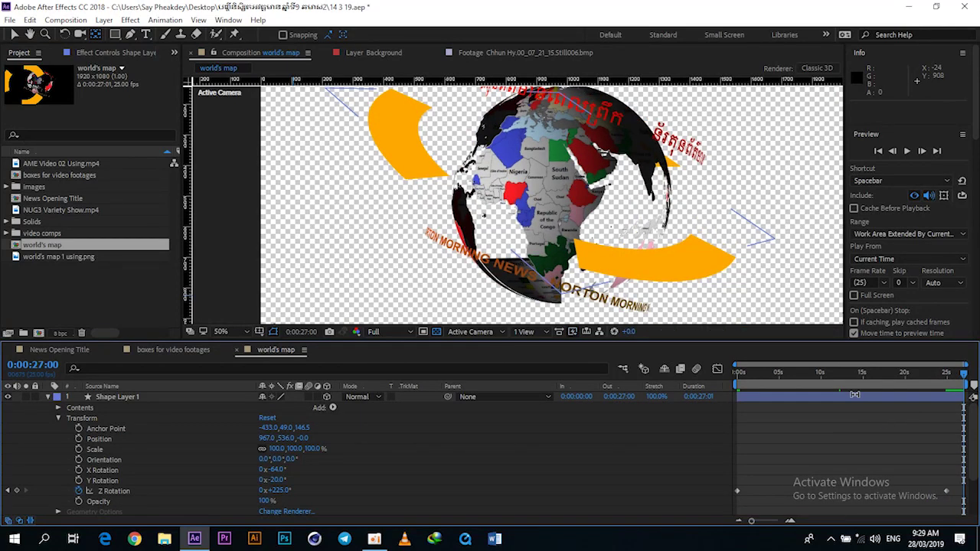
# Set Shape Layer 1's Scale to 85%, trying 75% first, and scrub to check the spin.
pyautogui.click(854, 394)
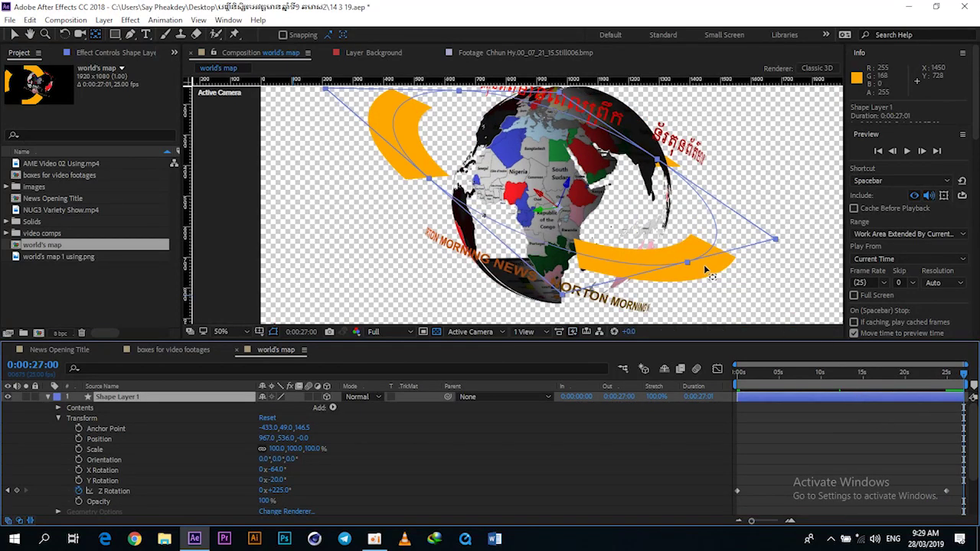
pyautogui.click(152, 439)
pyautogui.click(126, 404)
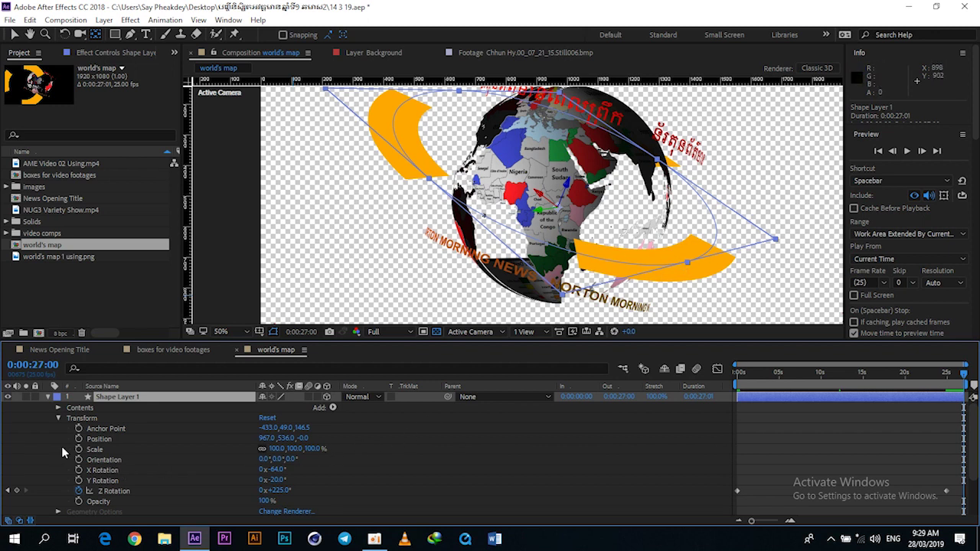
pyautogui.click(306, 449)
pyautogui.write('75')
pyautogui.press('Return')
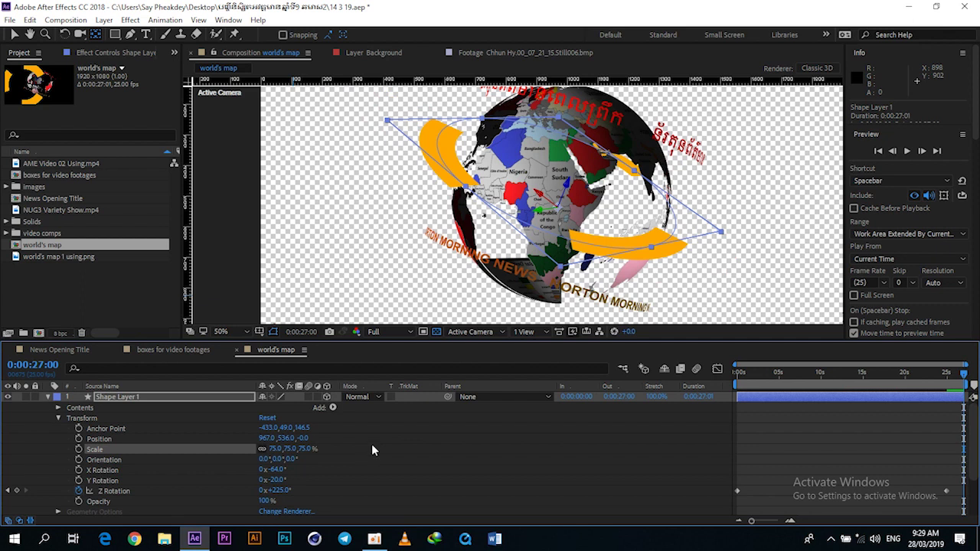
pyautogui.click(291, 450)
pyautogui.press('Return')
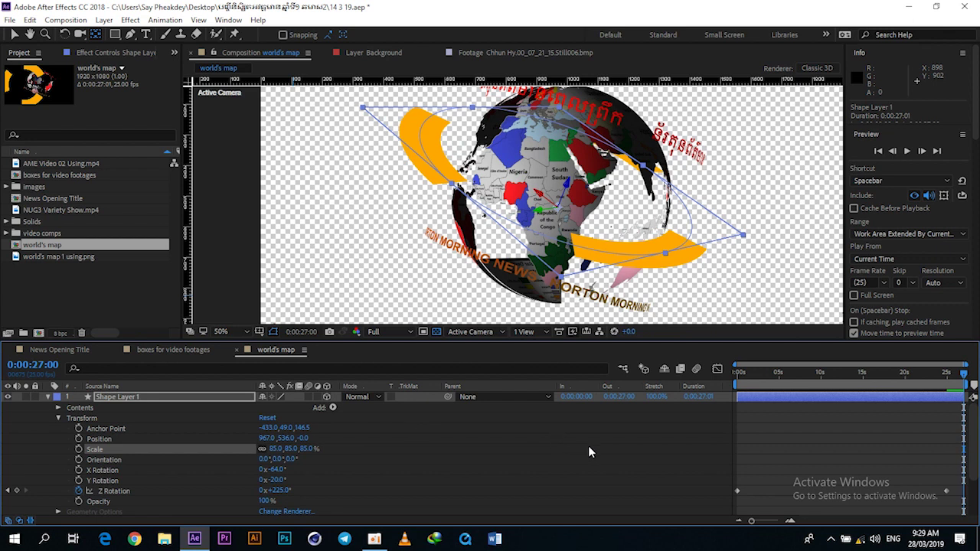
pyautogui.click(787, 406)
pyautogui.moveTo(829, 383); pyautogui.dragTo(849, 379)
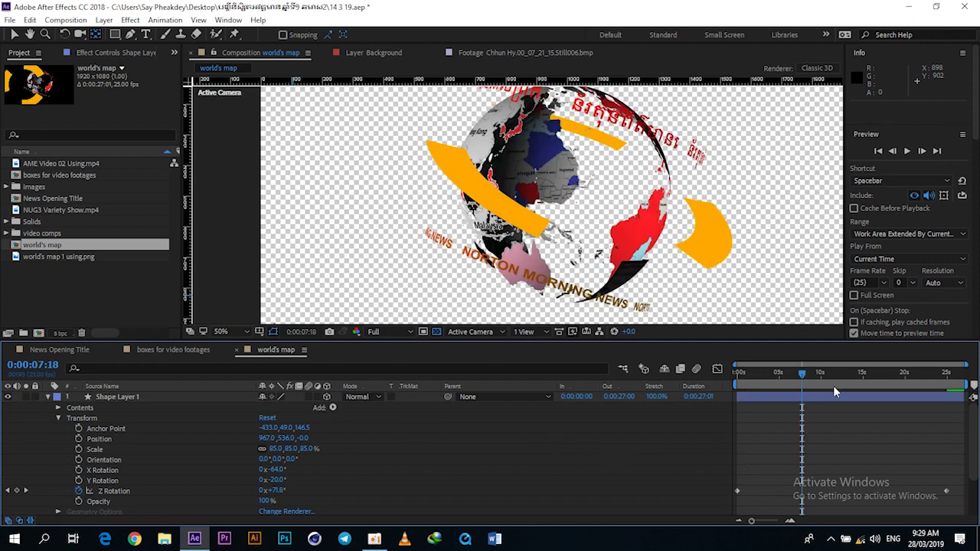
# Preview the spinning ring at 25% view, checking frames near 4, 11, 19 and 21 seconds.
pyautogui.click(887, 373)
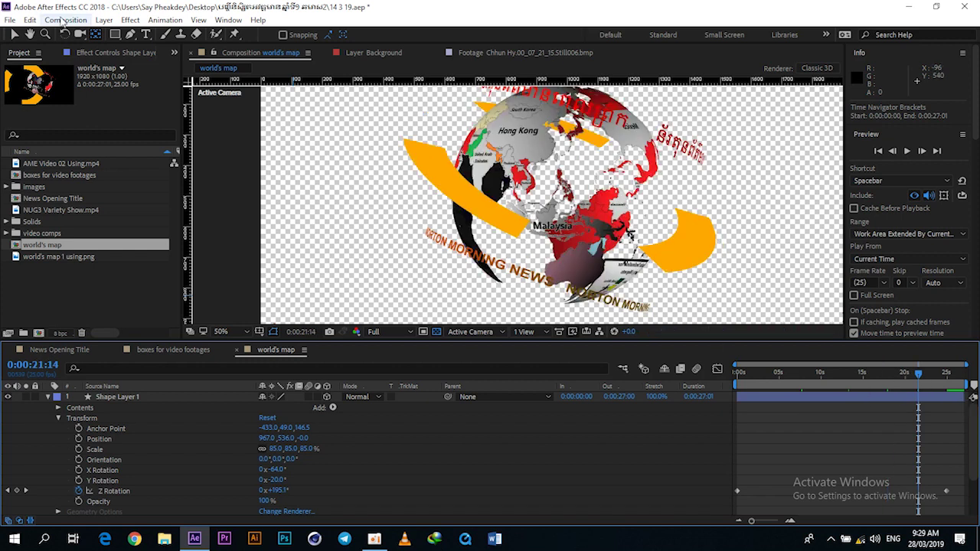
pyautogui.press(',')
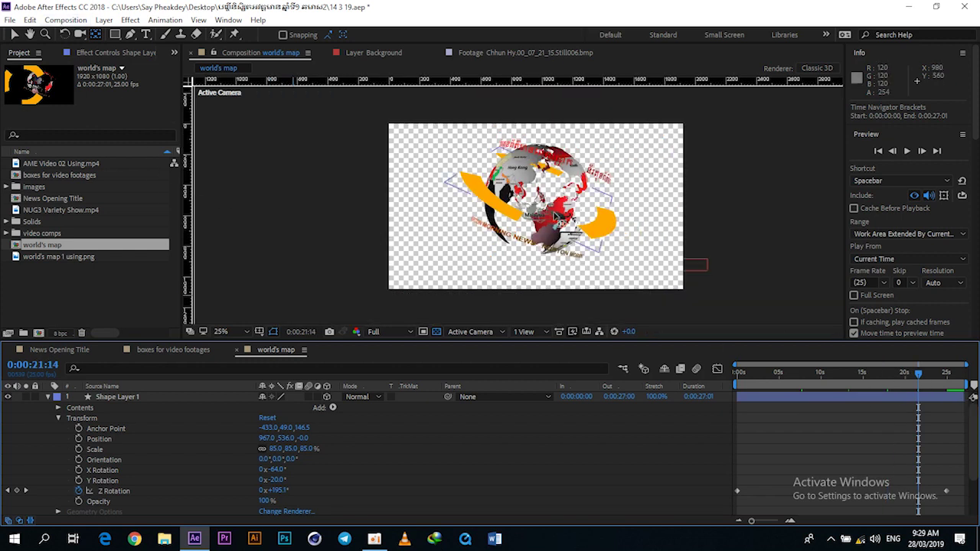
pyautogui.click(775, 372)
pyautogui.click(832, 374)
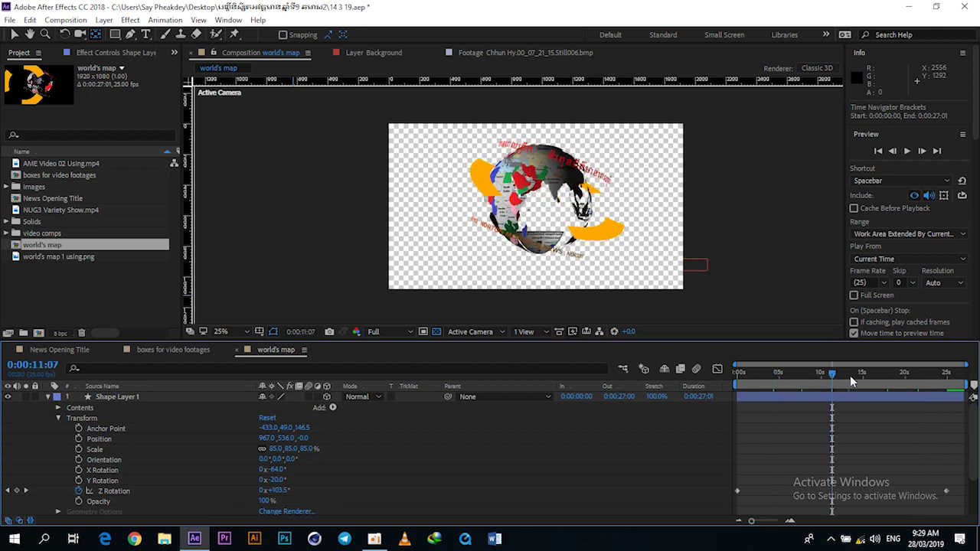
pyautogui.moveTo(881, 375)
pyautogui.mouseDown()
pyautogui.moveTo(900, 374)
pyautogui.moveTo(741, 376)
pyautogui.moveTo(917, 384)
pyautogui.moveTo(818, 376)
pyautogui.mouseUp()
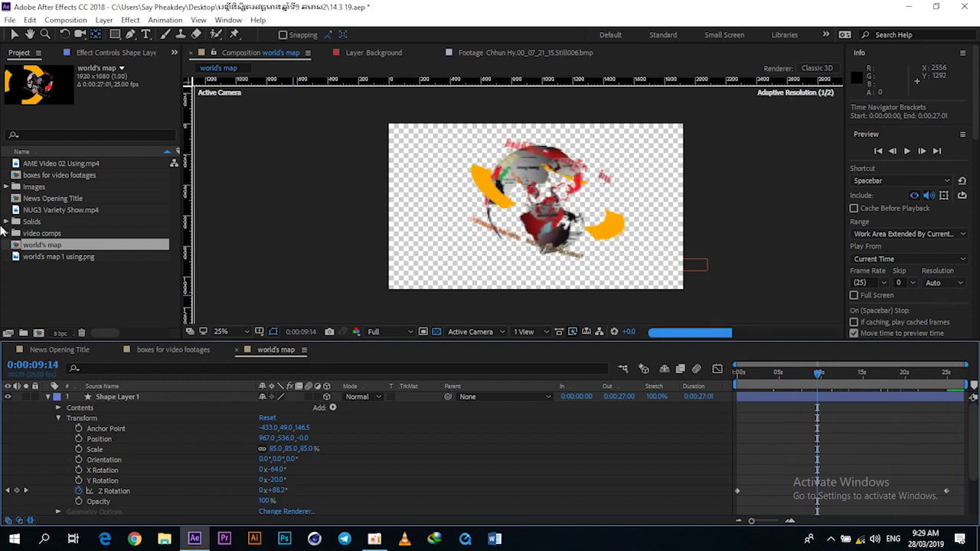
# Set Shape Layer 1's Ellipse 1 Stroke Width to 90, then view the frame at 0:00:06:09.
pyautogui.click(119, 399)
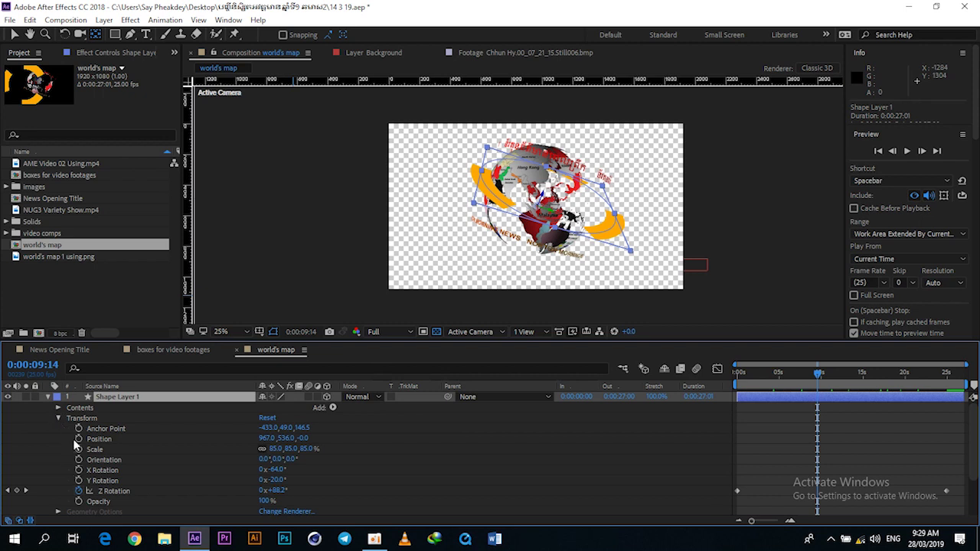
pyautogui.click(58, 408)
pyautogui.click(69, 418)
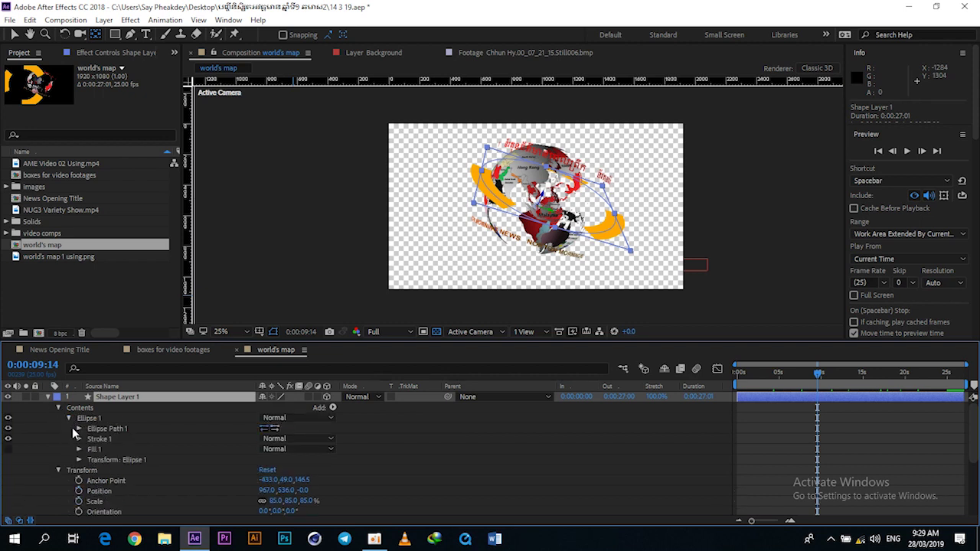
pyautogui.click(79, 440)
pyautogui.click(268, 467)
pyautogui.write('0')
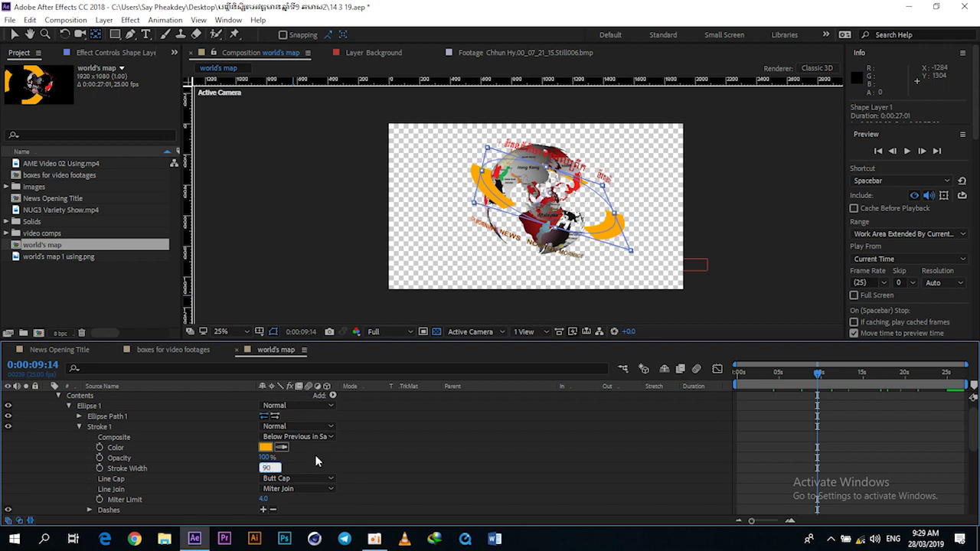
pyautogui.press('Return')
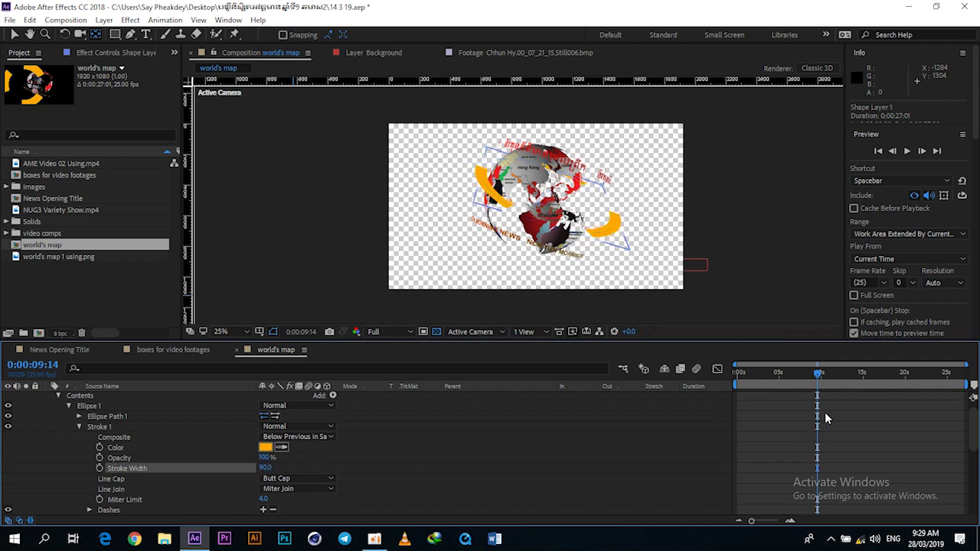
pyautogui.click(824, 412)
pyautogui.click(790, 371)
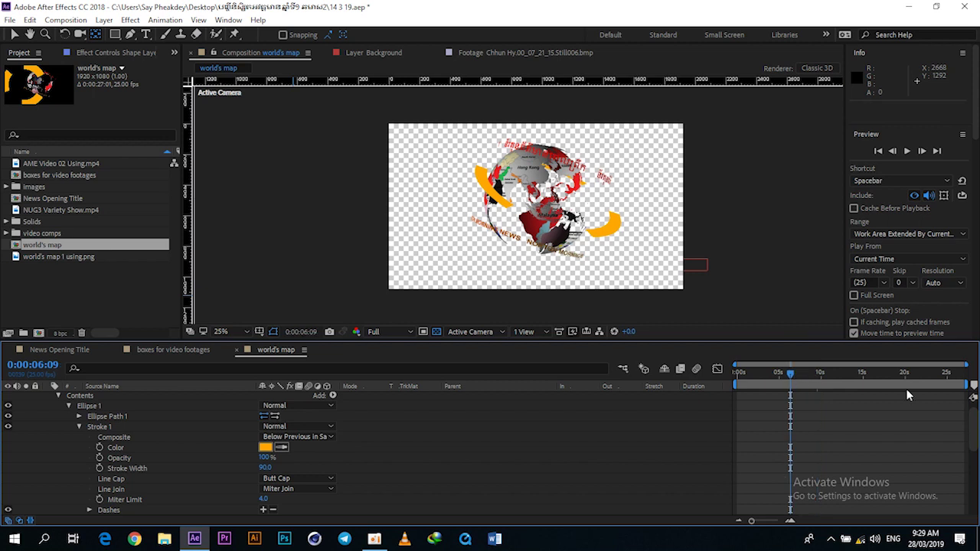
# Scrub Shape Layer 1's Anchor Point Y down to -17, undoing a stray X change.
pyautogui.scroll(1, 972, 440)
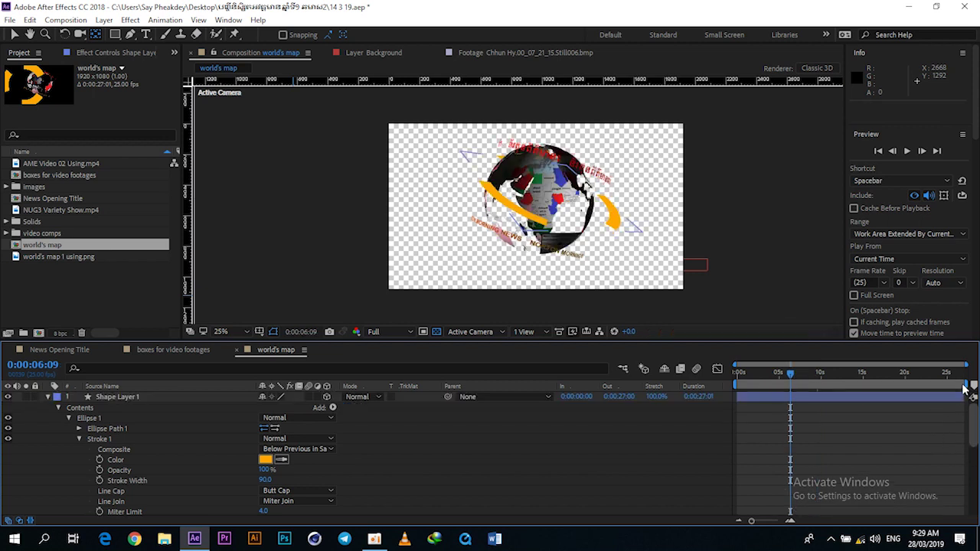
pyautogui.click(798, 396)
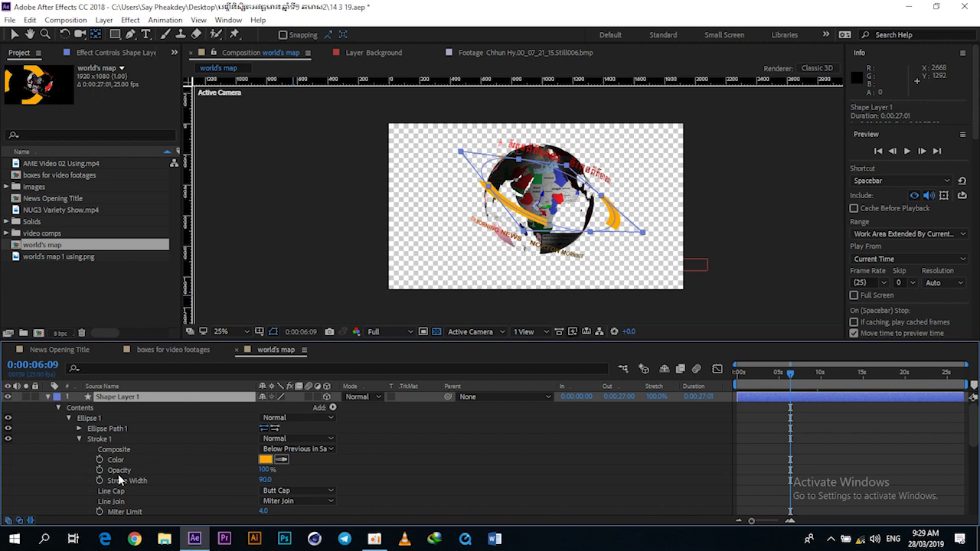
pyautogui.scroll(-1, 49, 406)
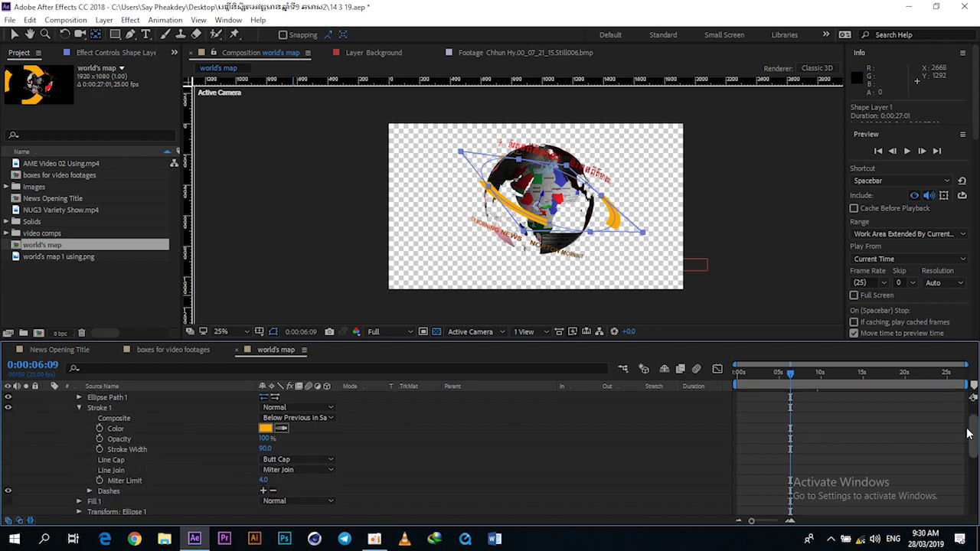
pyautogui.scroll(1, 972, 429)
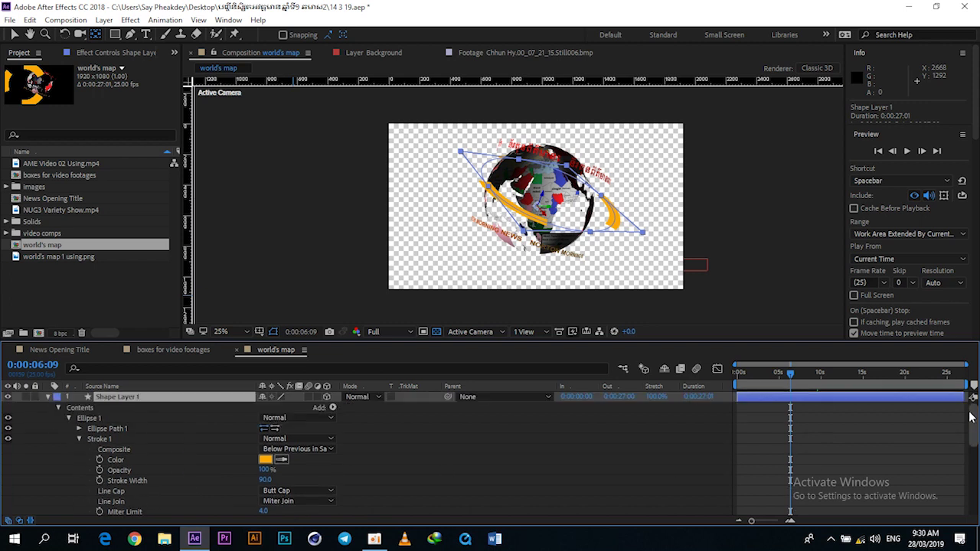
pyautogui.click(47, 397)
pyautogui.click(47, 397)
pyautogui.click(69, 418)
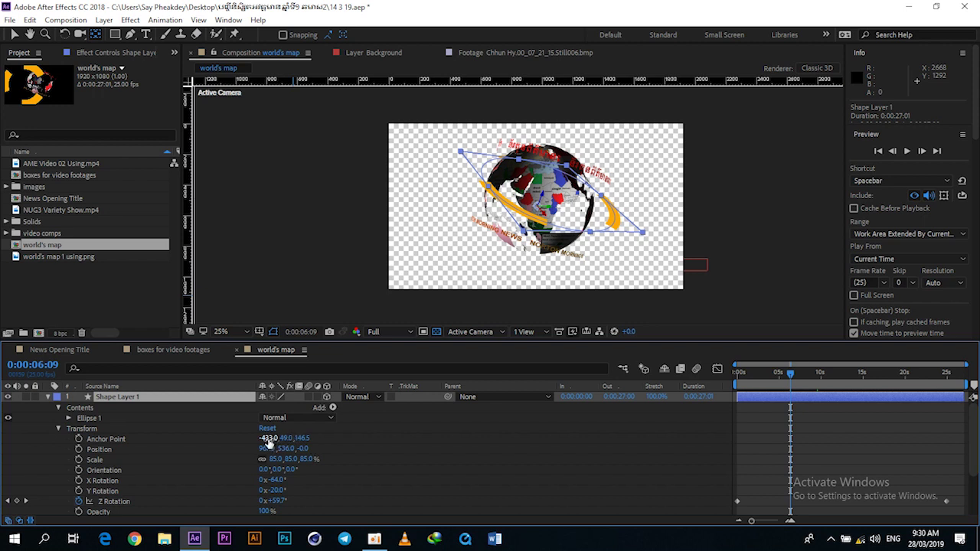
pyautogui.moveTo(268, 439); pyautogui.dragTo(243, 437)
pyautogui.hotkey('ctrl', 'z')
pyautogui.moveTo(280, 439); pyautogui.dragTo(245, 442)
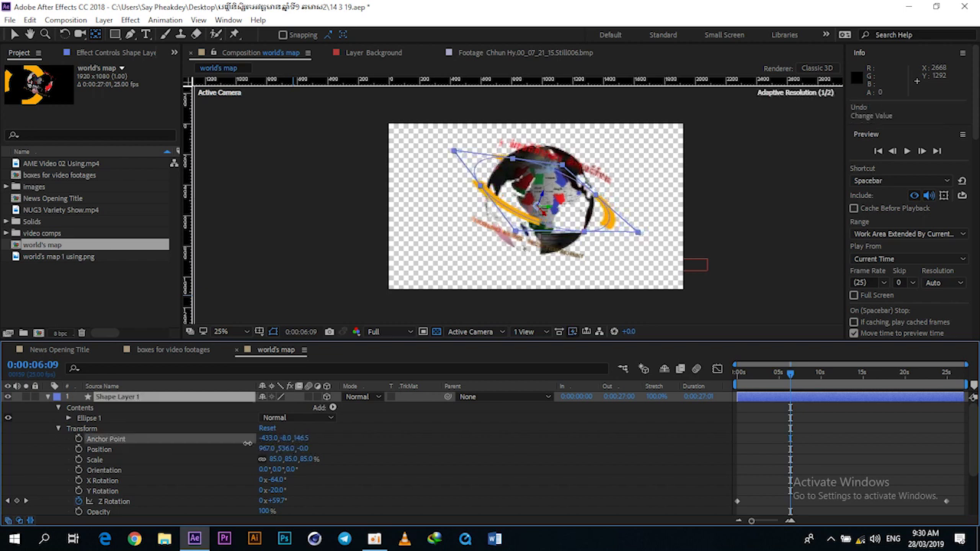
pyautogui.hotkey('ctrl', '`')
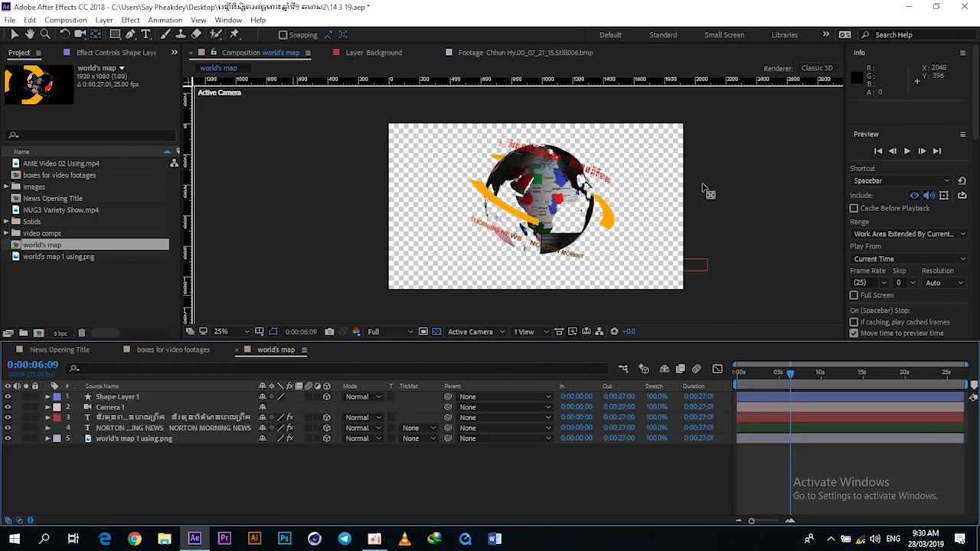
pyautogui.press('v')
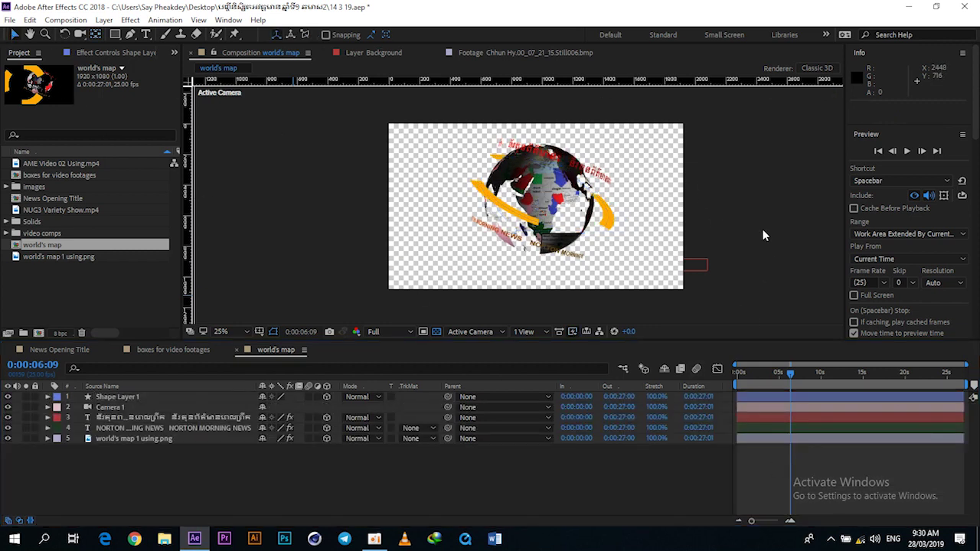
pyautogui.click(648, 167)
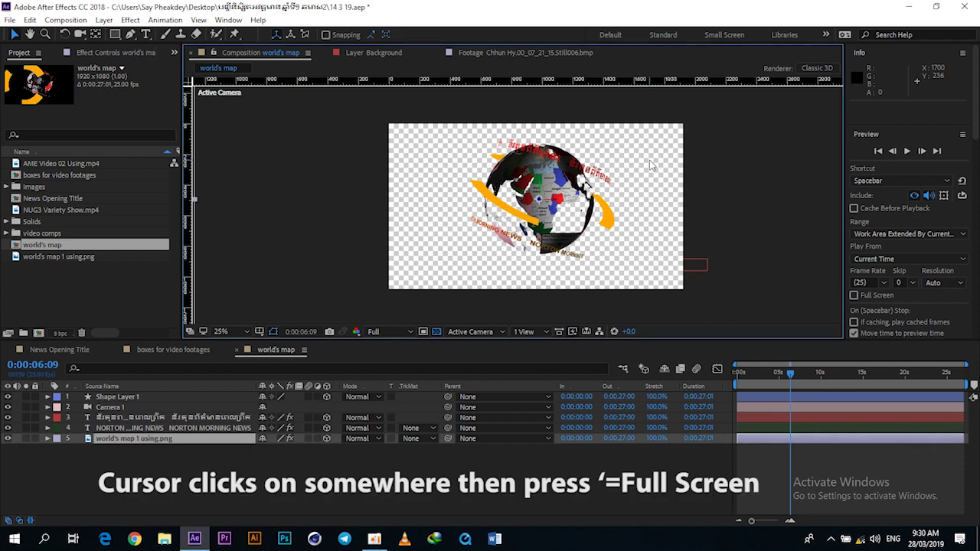
pyautogui.press('`')
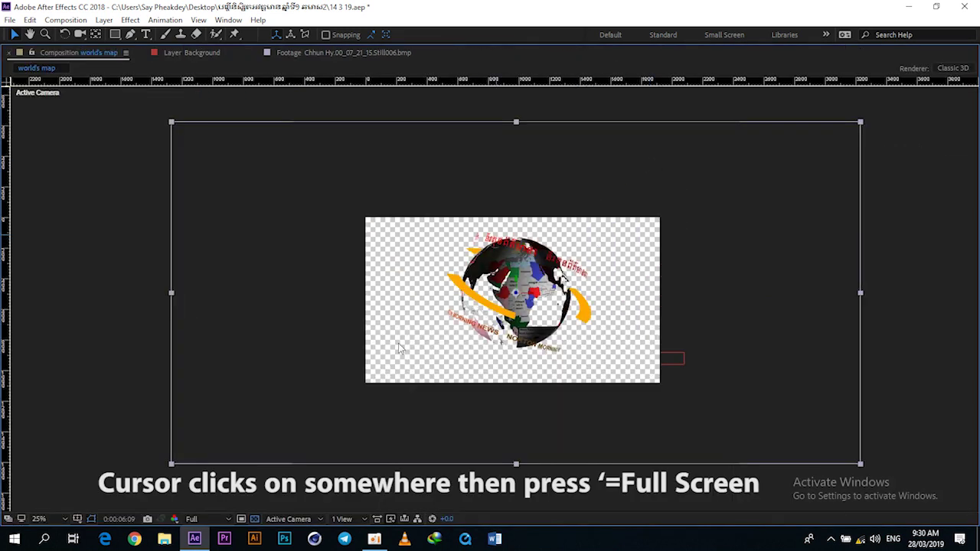
pyautogui.click(61, 519)
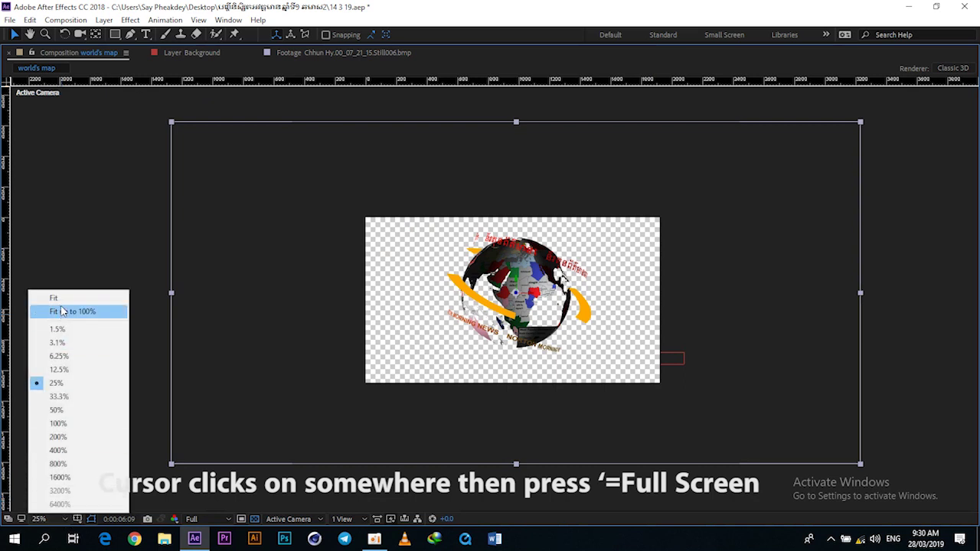
pyautogui.click(99, 298)
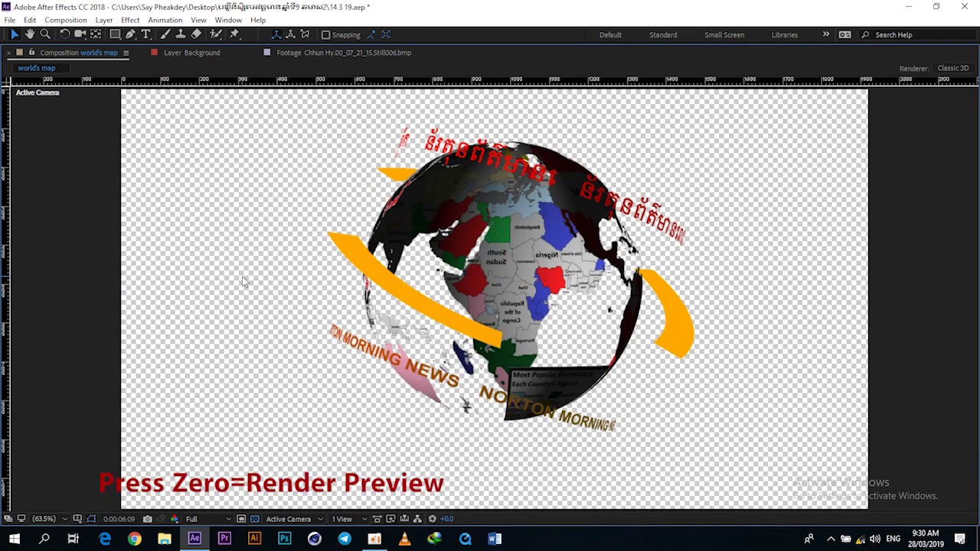
pyautogui.press('KP_0')
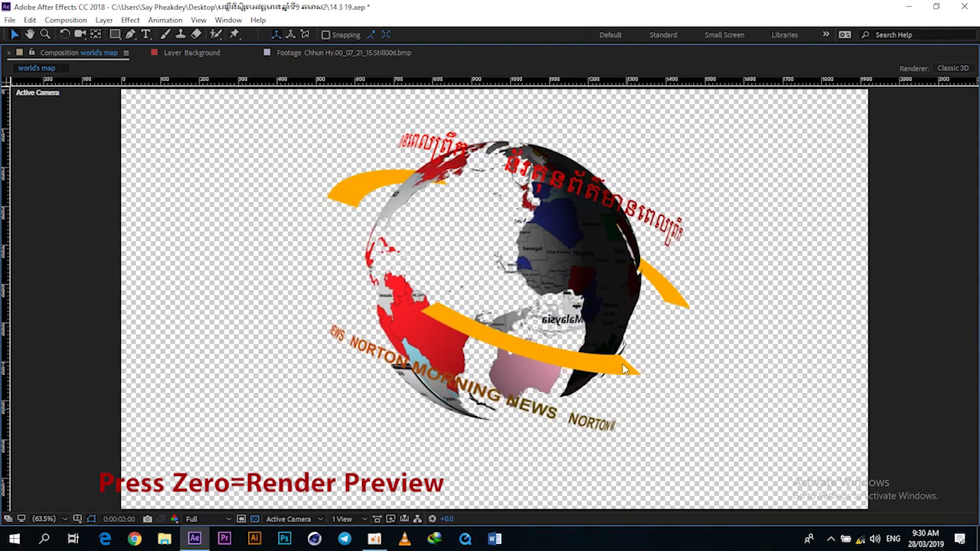
pyautogui.press('space')
pyautogui.press('Escape')
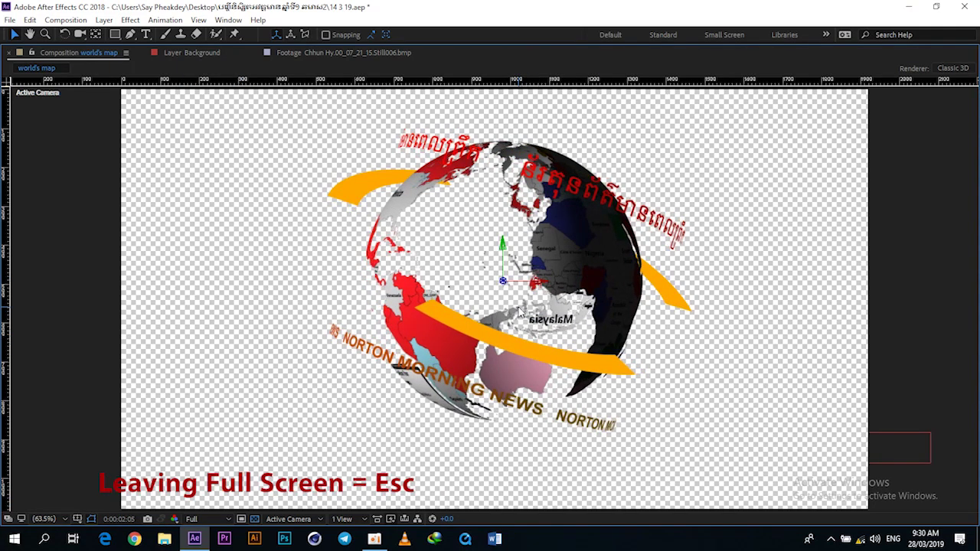
# Set the orange ring's Y Rotation to -12°.
pyautogui.click(117, 397)
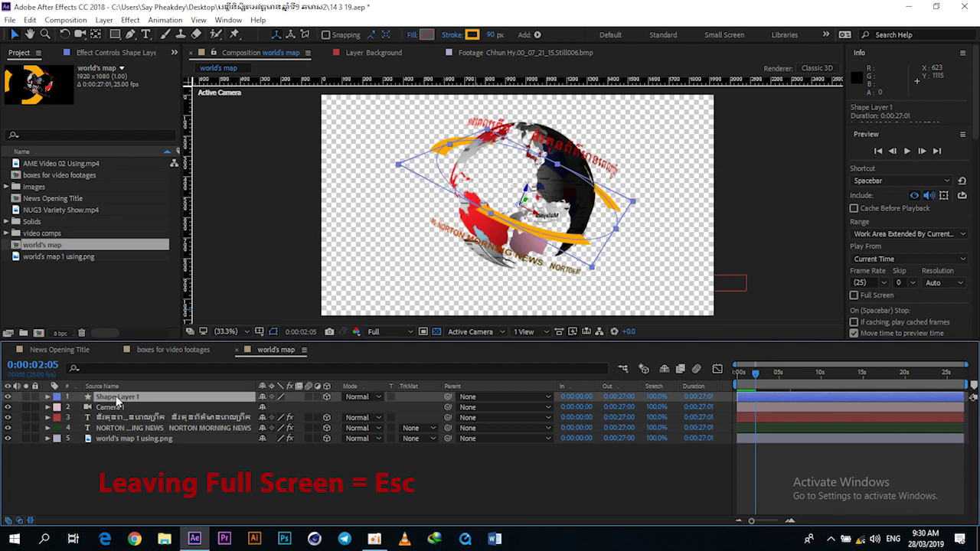
pyautogui.click(49, 398)
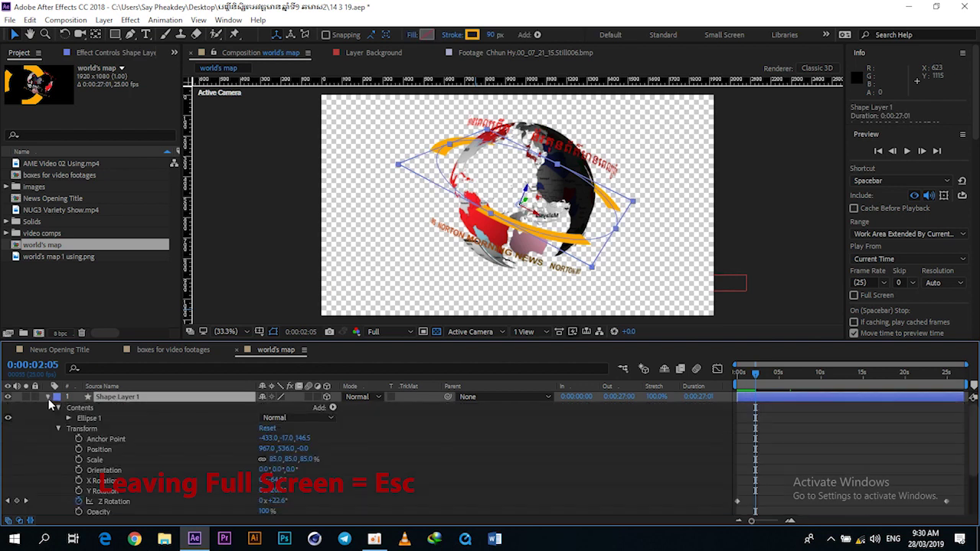
pyautogui.write('-20')
pyautogui.click(276, 491)
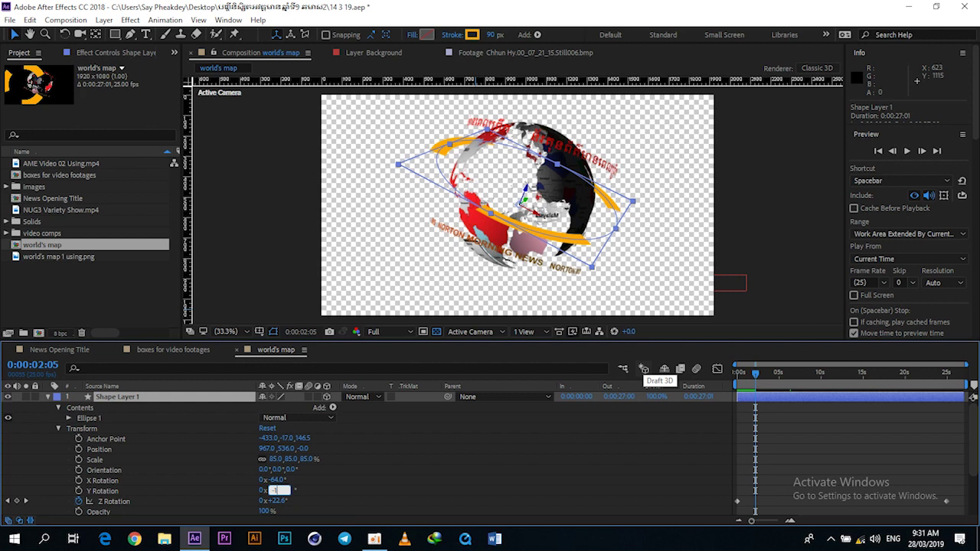
pyautogui.press('Return')
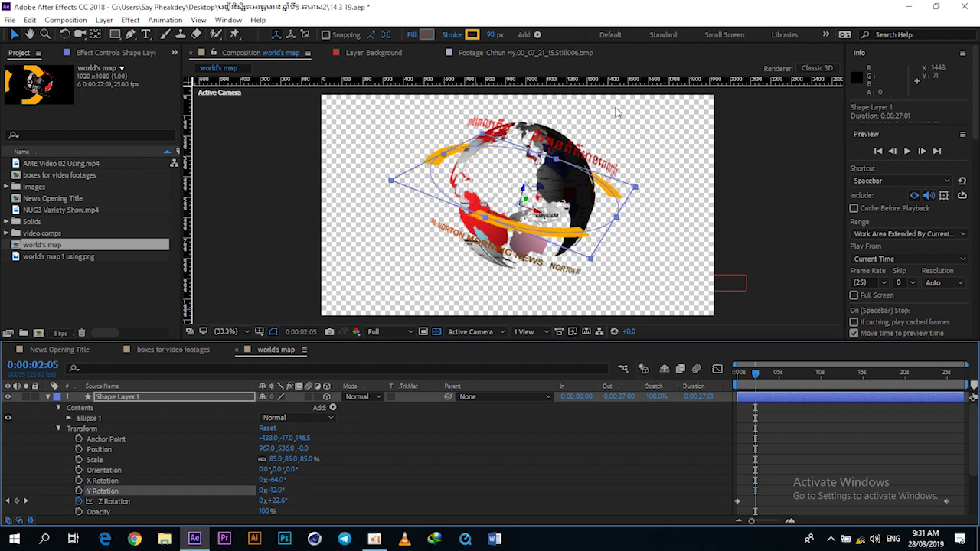
# At the last keyframe near 0:00:24:23, set Z Rotation to one full turn (360°).
pyautogui.click(886, 374)
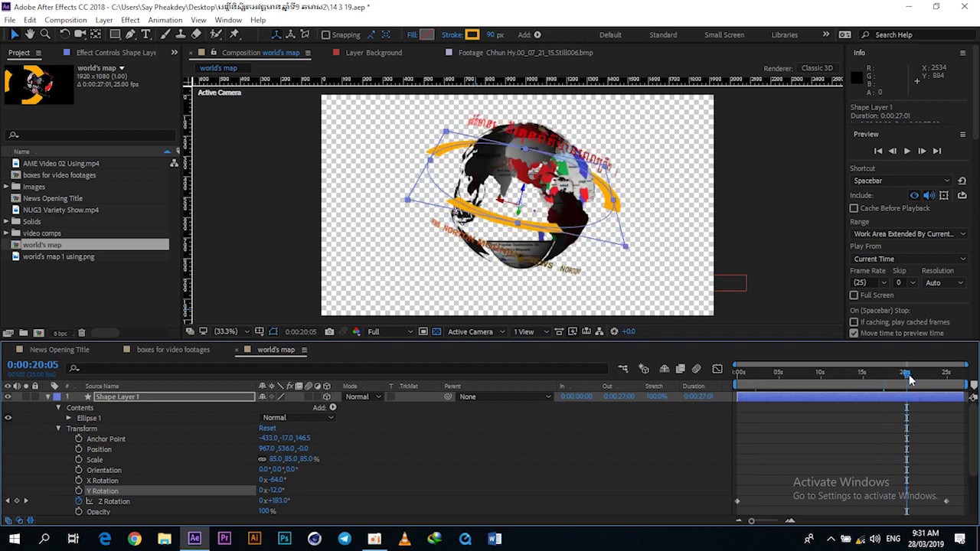
pyautogui.click(933, 374)
pyautogui.click(949, 381)
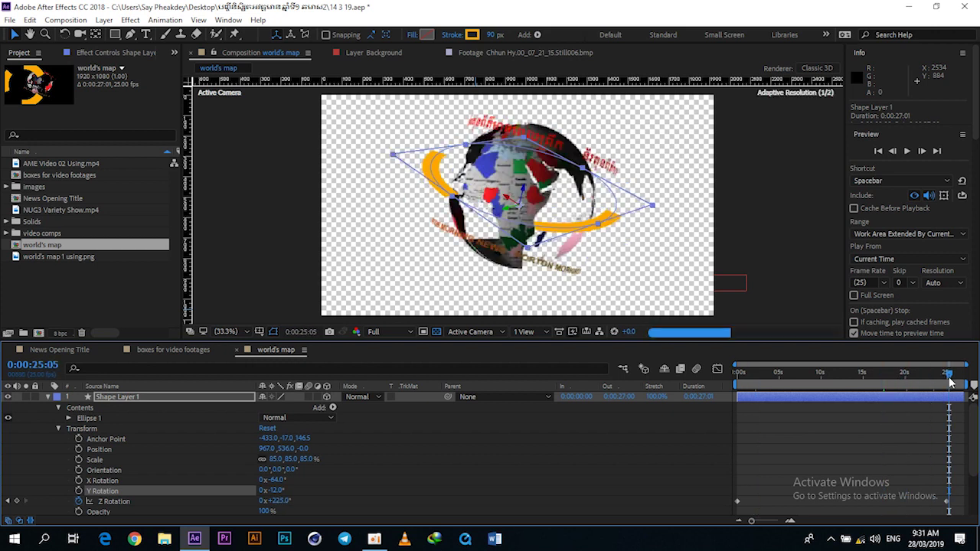
pyautogui.scroll(5, 931, 387)
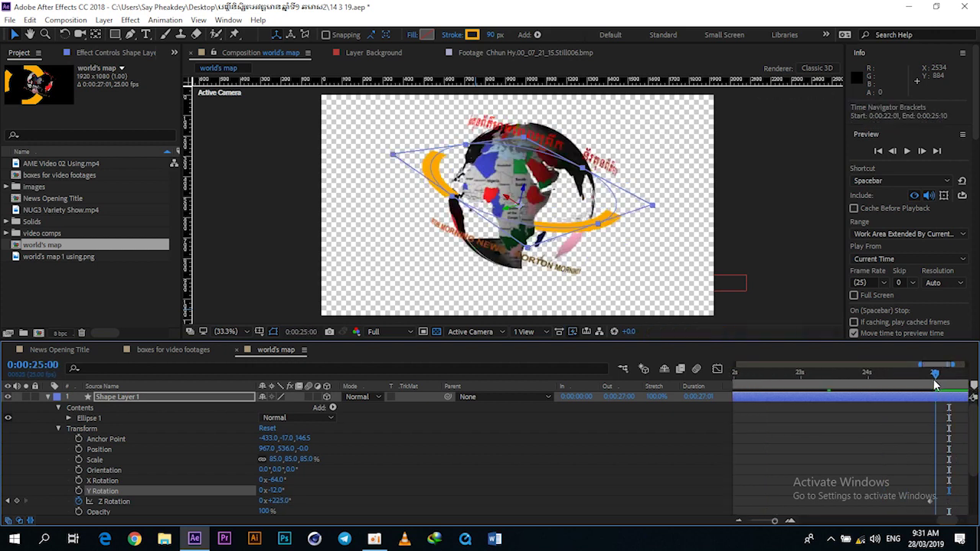
pyautogui.click(931, 375)
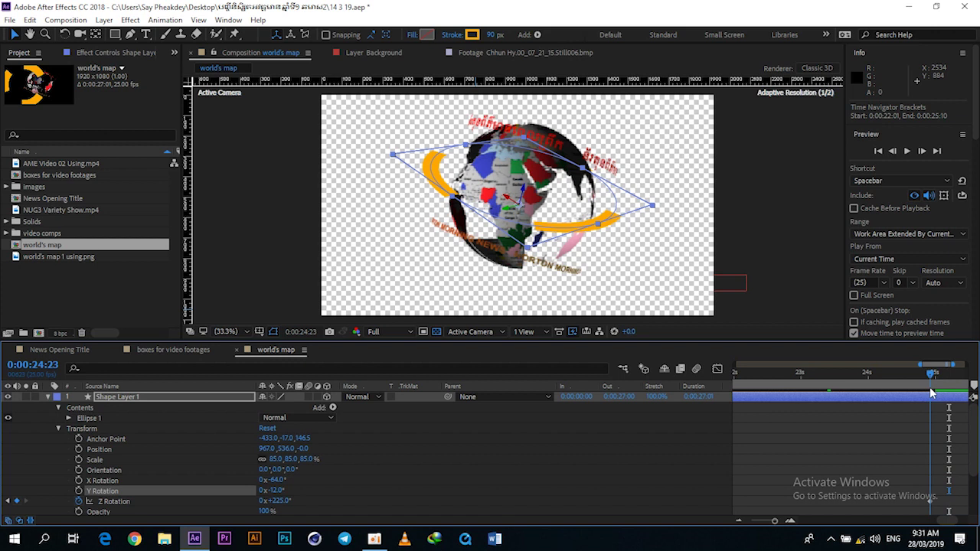
pyautogui.click(280, 501)
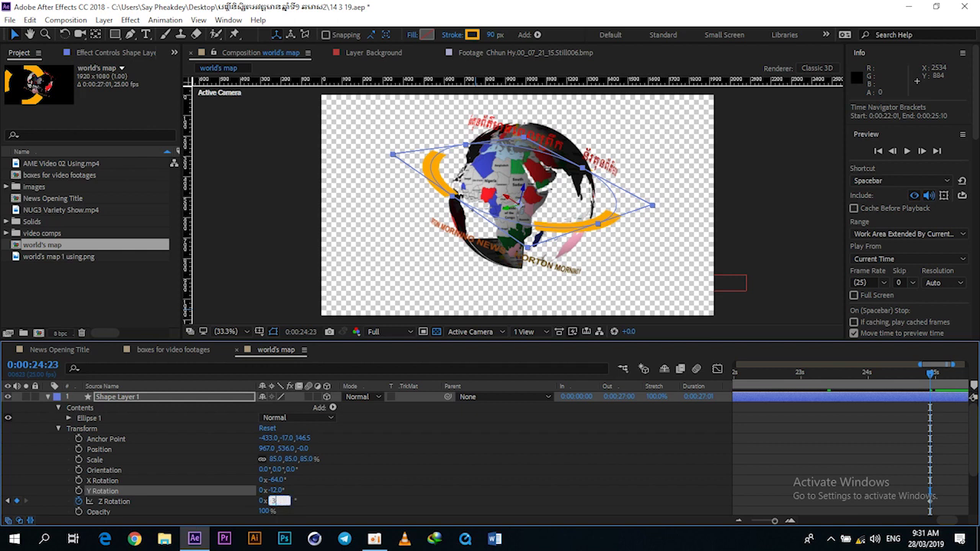
pyautogui.press('Return')
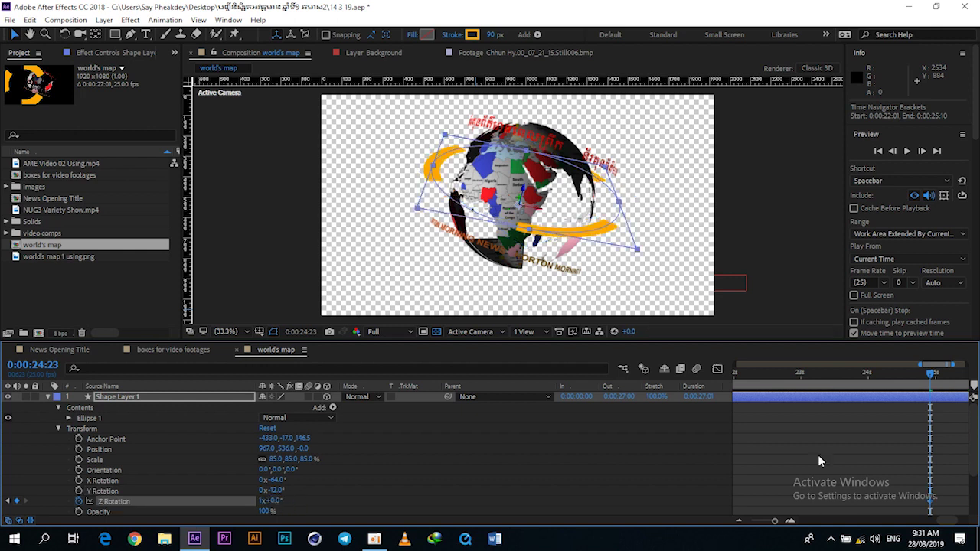
# Scrub and zoom the timeline out to preview the ring's full rotation.
pyautogui.click(852, 442)
pyautogui.moveTo(929, 373)
pyautogui.mouseDown()
pyautogui.moveTo(821, 399)
pyautogui.moveTo(731, 402)
pyautogui.mouseUp()
pyautogui.press('-')
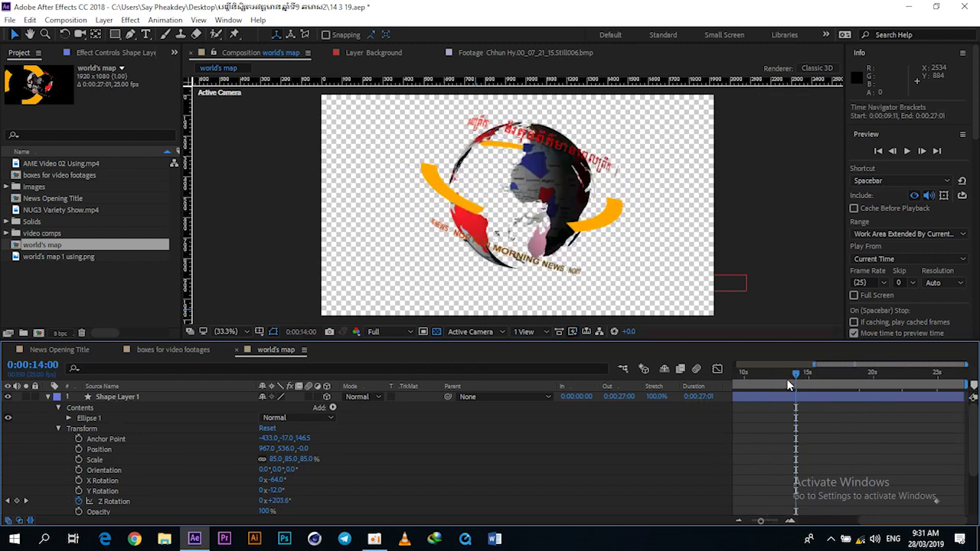
pyautogui.click(811, 372)
pyautogui.press('-')
pyautogui.click(813, 372)
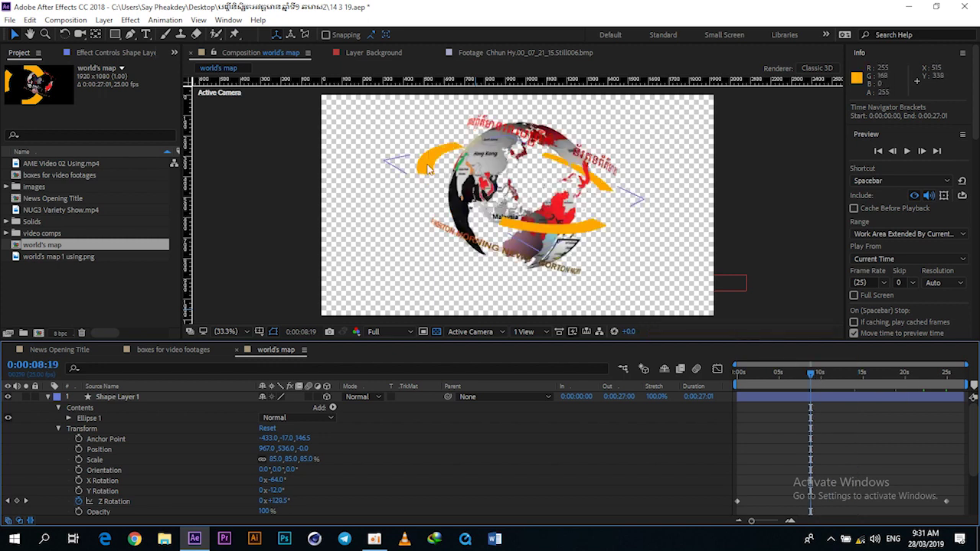
# Expand Stroke 1's Dashes, scrub Dash from 579 to 322, and preview the broken ring.
pyautogui.click(68, 418)
pyautogui.scroll(-1, 65, 417)
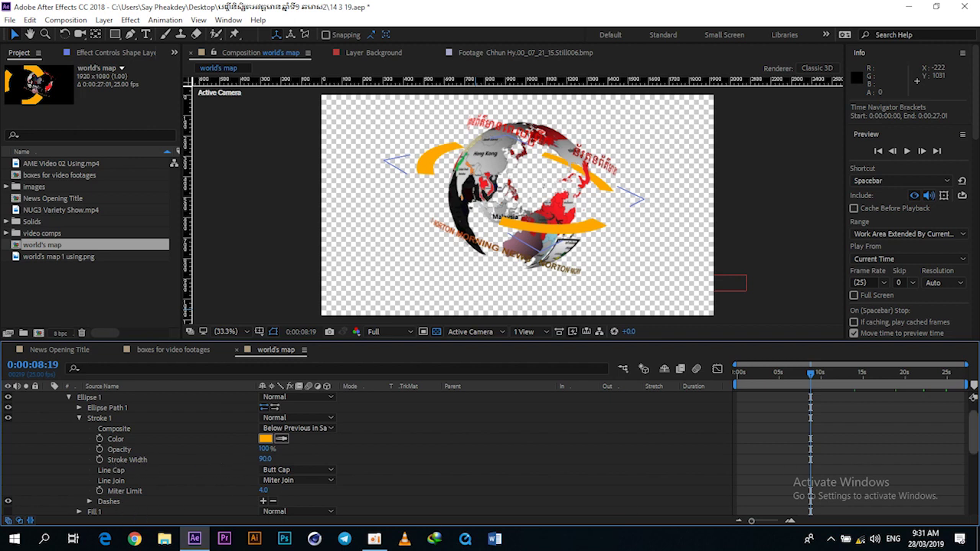
pyautogui.moveTo(973, 425); pyautogui.dragTo(973, 438)
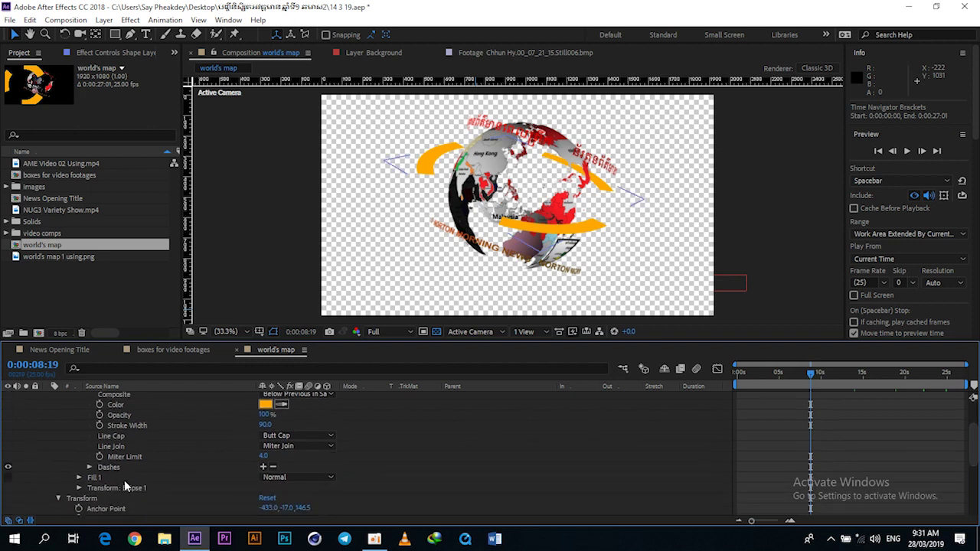
pyautogui.click(90, 468)
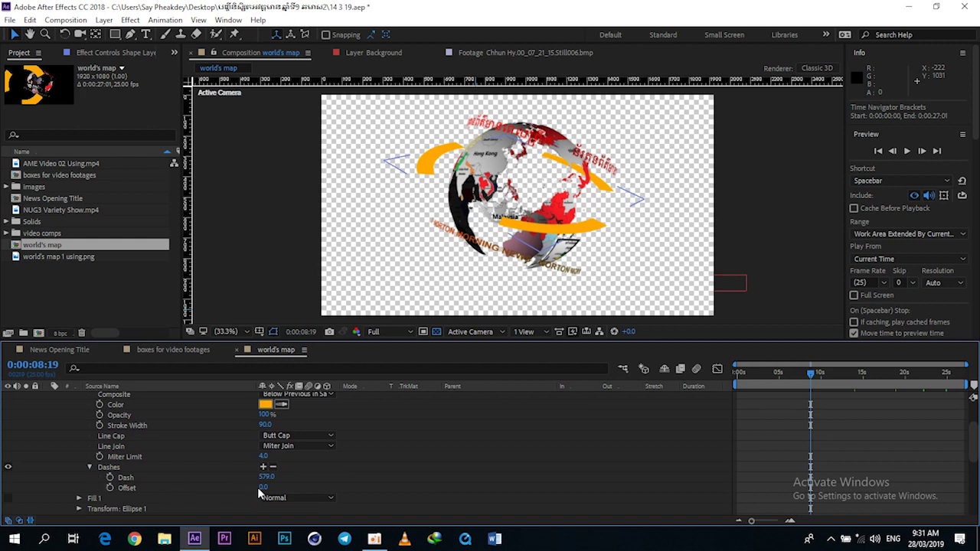
pyautogui.moveTo(263, 476); pyautogui.dragTo(267, 467)
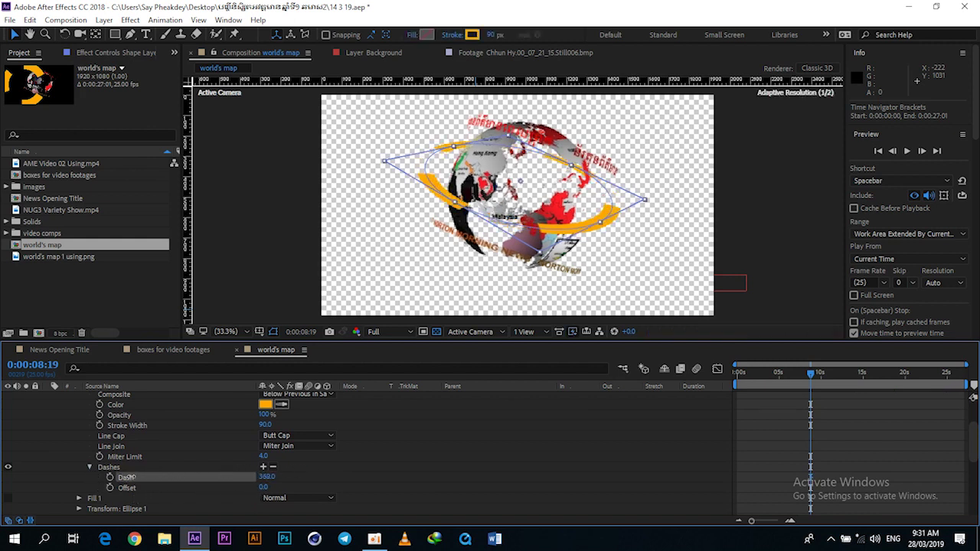
pyautogui.moveTo(267, 467); pyautogui.dragTo(110, 477)
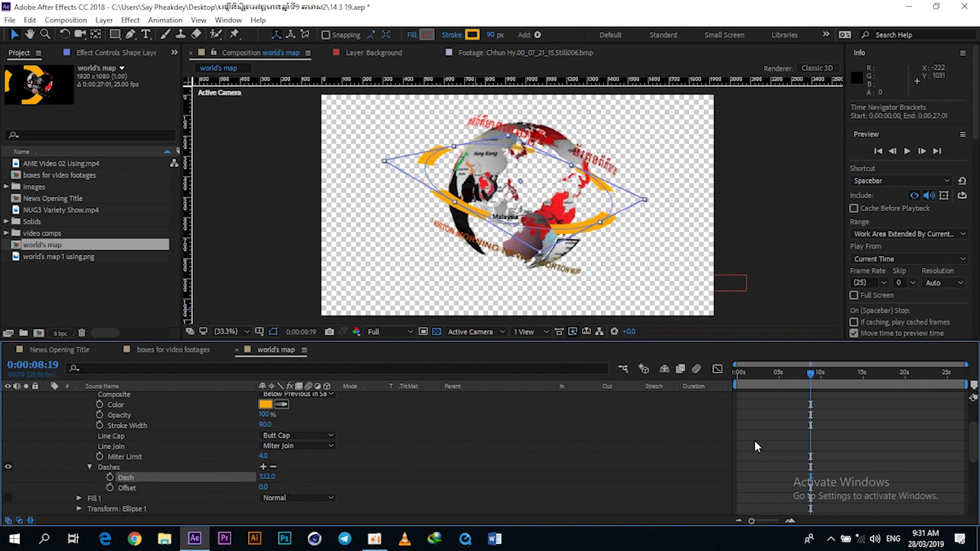
pyautogui.moveTo(810, 375)
pyautogui.mouseDown()
pyautogui.moveTo(927, 385)
pyautogui.moveTo(736, 380)
pyautogui.moveTo(792, 376)
pyautogui.mouseUp()
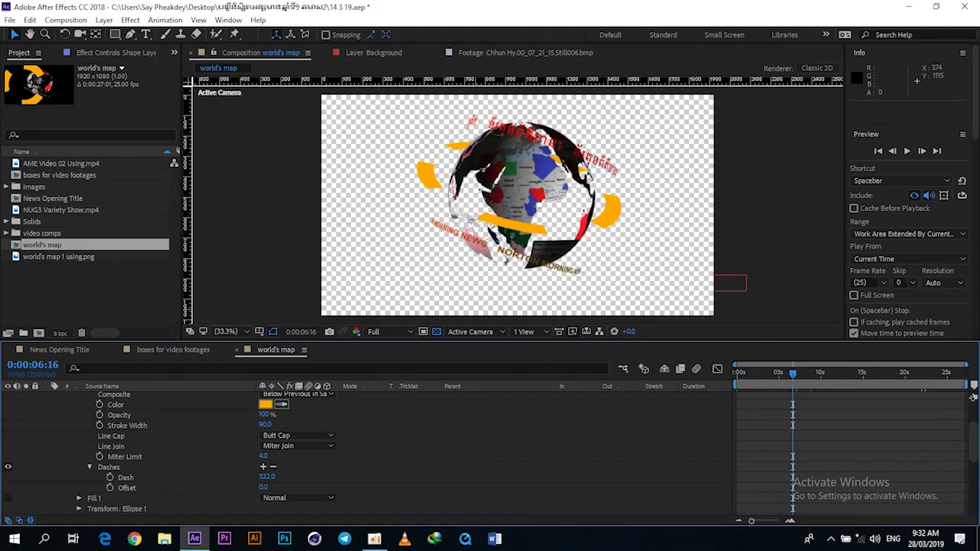
# Collapse Shape Layer 1, then review the composition maximized with the tilde key and restore it.
pyautogui.moveTo(974, 444); pyautogui.dragTo(974, 417)
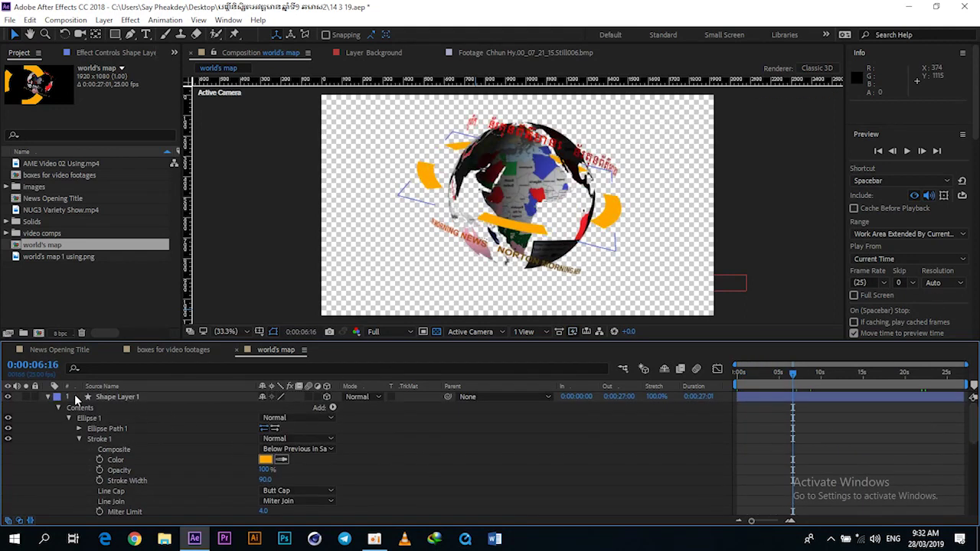
pyautogui.click(49, 397)
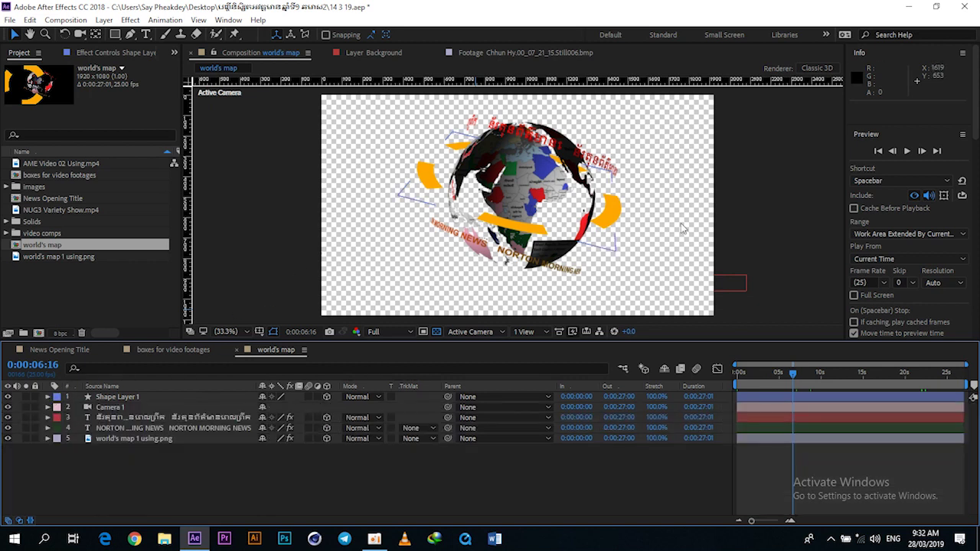
pyautogui.press('`')
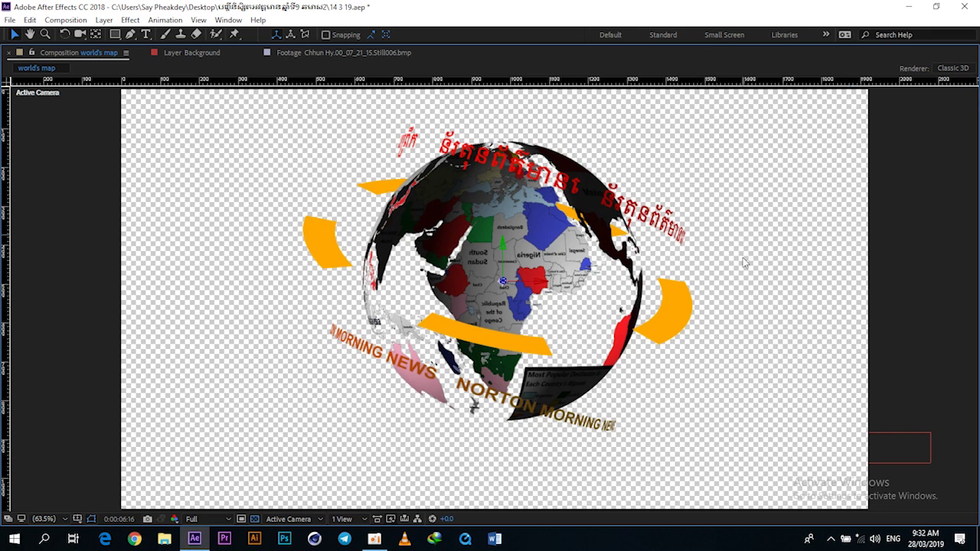
pyautogui.press('`')
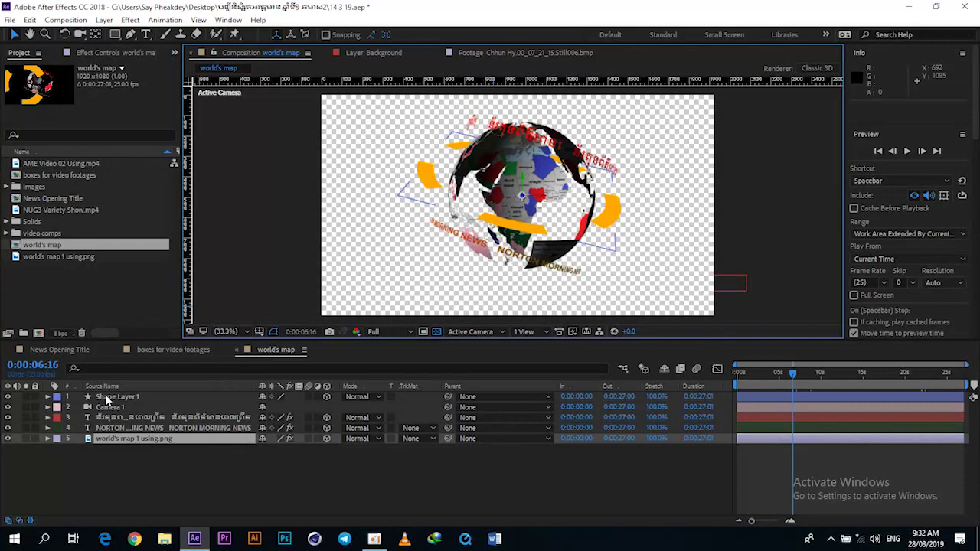
# Expand Shape Layer 1's transform properties and edit the ring's Y Rotation value.
pyautogui.click(80, 400)
pyautogui.click(48, 397)
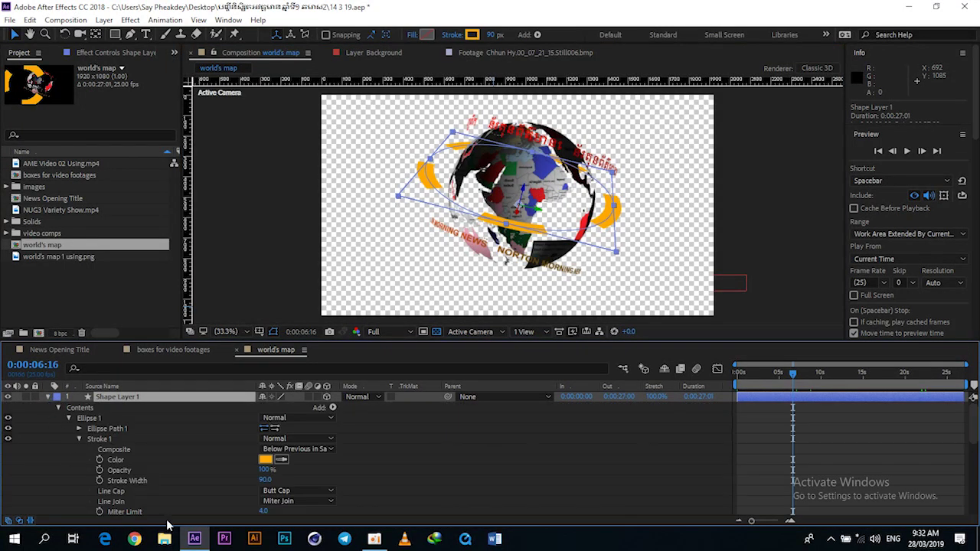
pyautogui.scroll(-3, 974, 448)
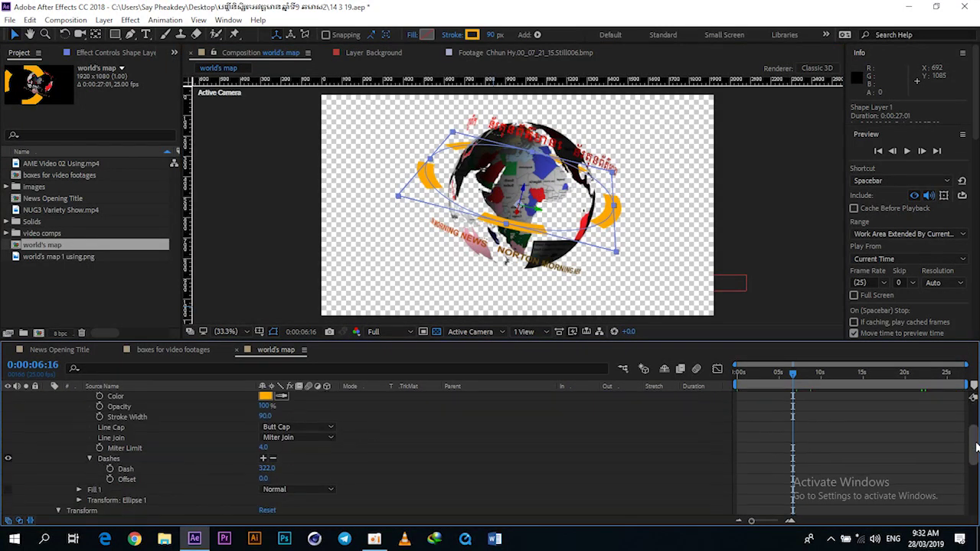
pyautogui.scroll(-4, 974, 447)
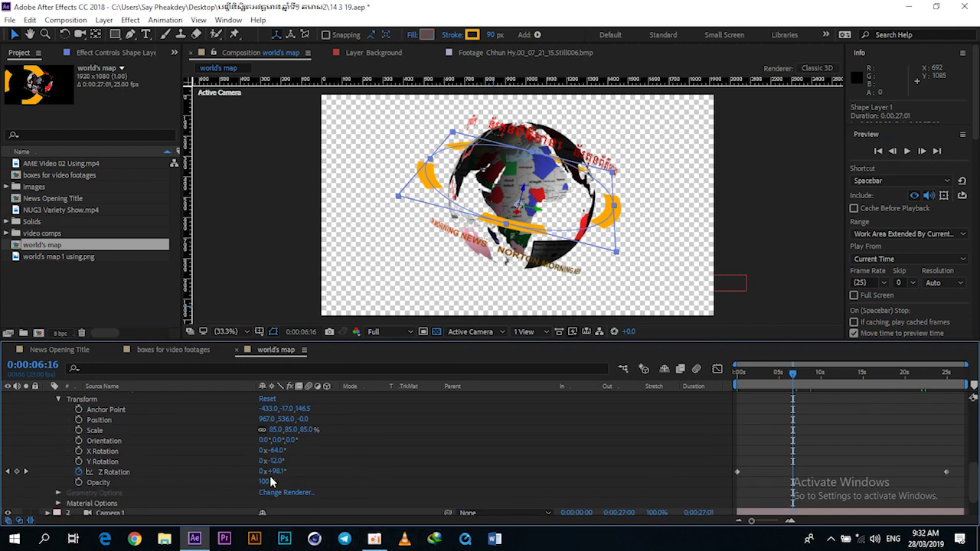
pyautogui.moveTo(274, 464); pyautogui.dragTo(277, 463)
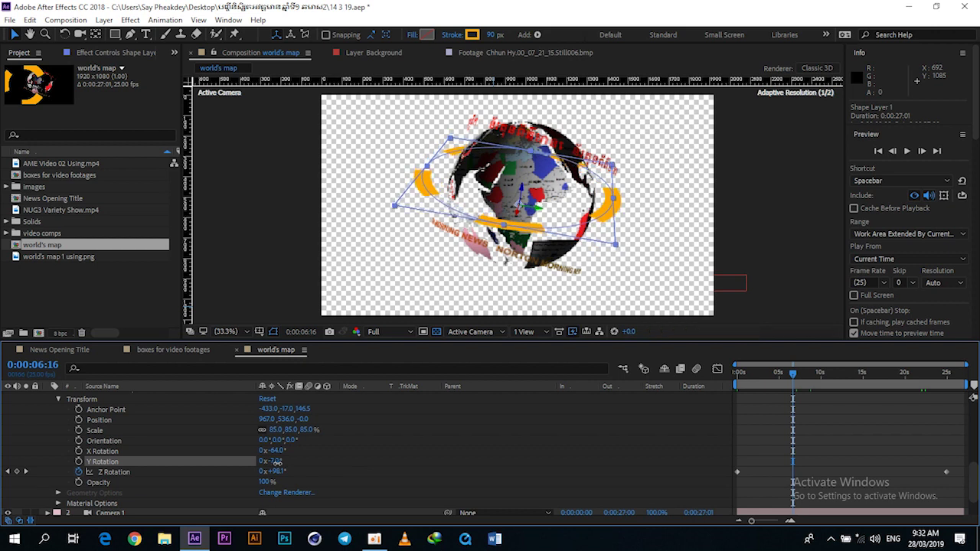
pyautogui.click(276, 461)
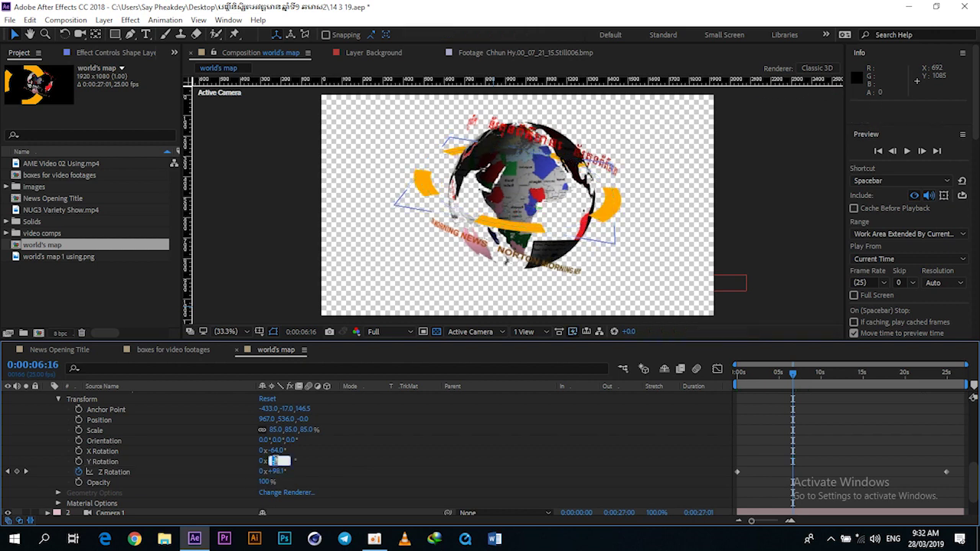
pyautogui.press('Return')
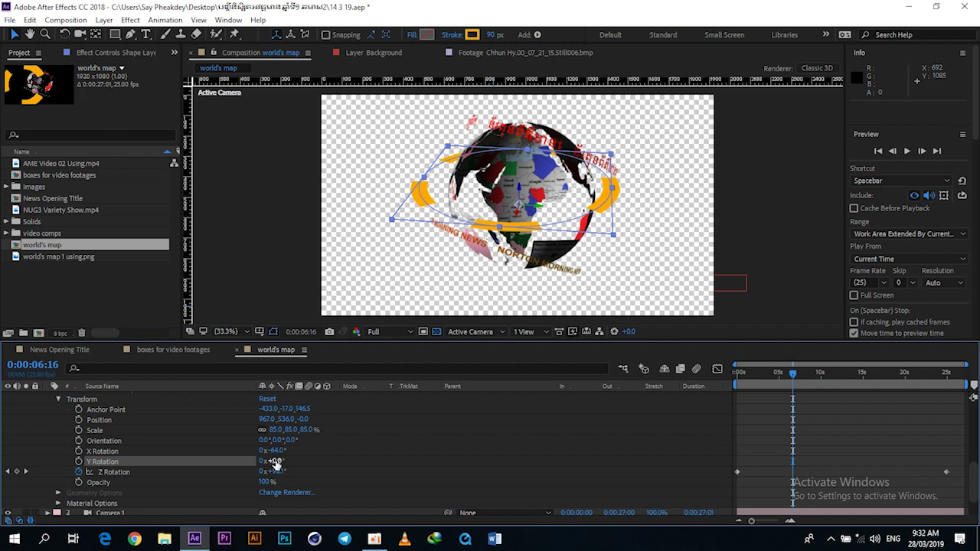
# Try X Rotation 0, undo to keep -64° X with -7° Y, then preview the tilt.
pyautogui.click(276, 450)
pyautogui.write('0')
pyautogui.press('Return')
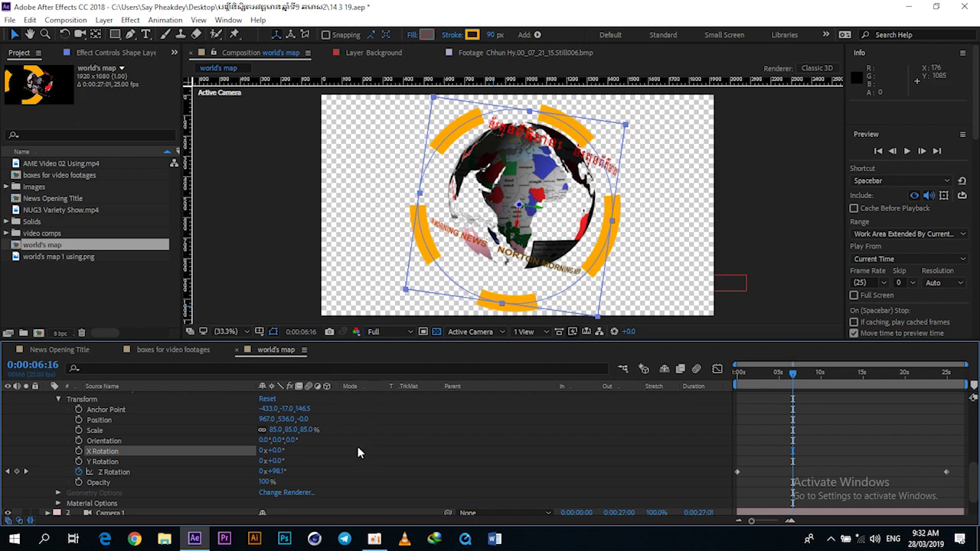
pyautogui.hotkey('ctrl', 'z')
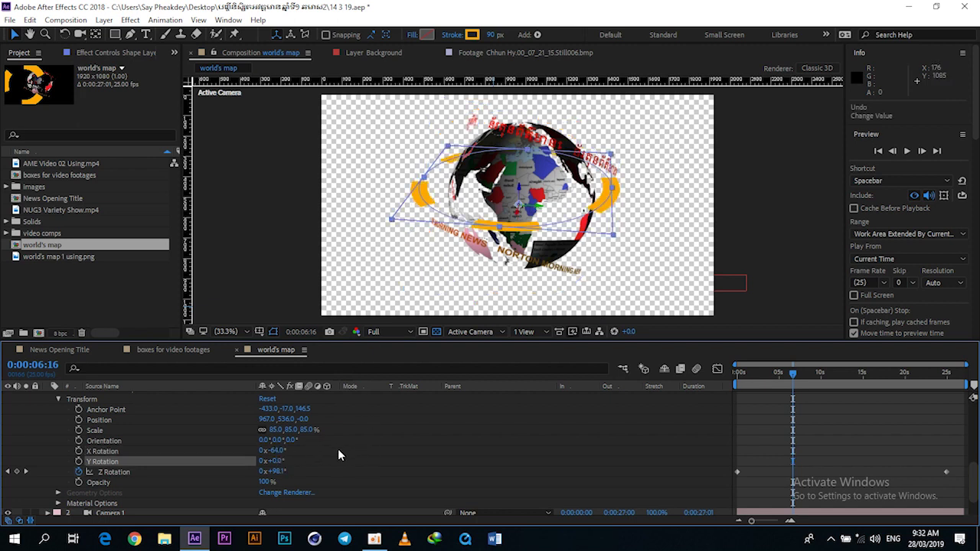
pyautogui.hotkey('ctrl', 'z')
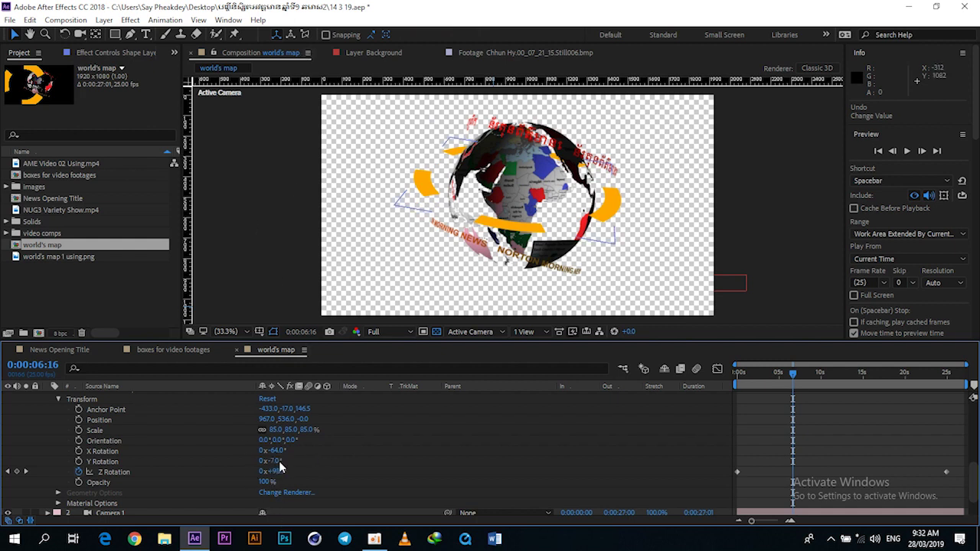
pyautogui.moveTo(804, 374); pyautogui.dragTo(897, 374)
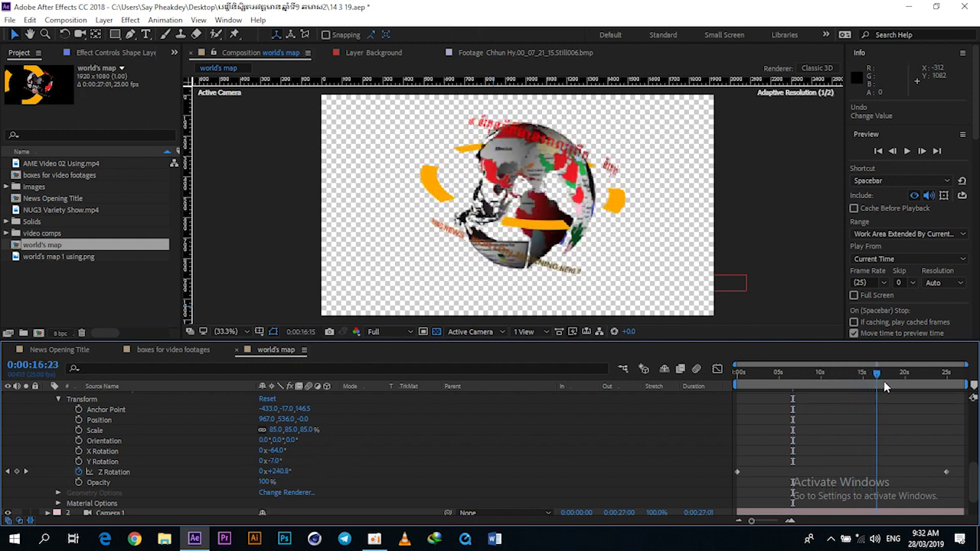
# At 0:00:15:06 scrub the ring's Y Rotation to -11°, then preview back to 0:00:00:00.
pyautogui.click(864, 381)
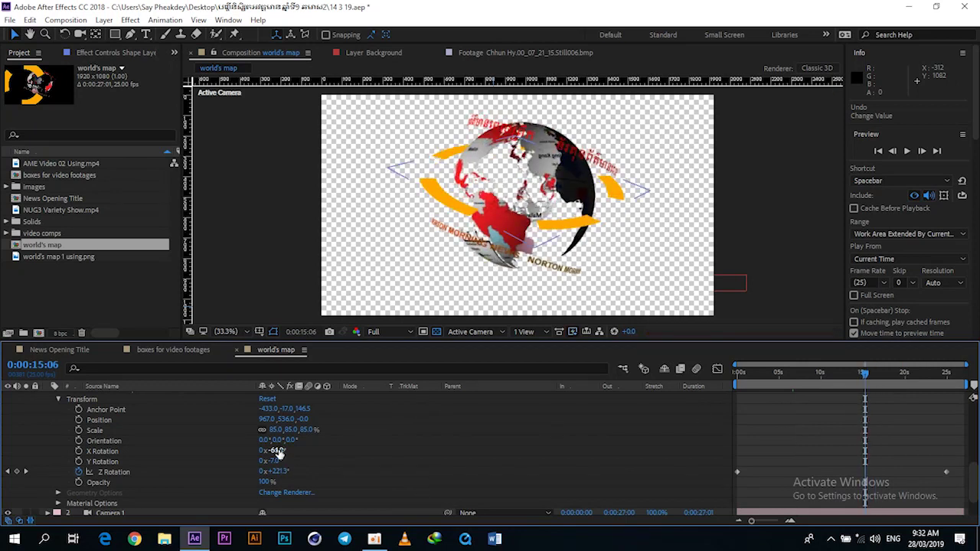
pyautogui.moveTo(274, 463); pyautogui.dragTo(268, 460)
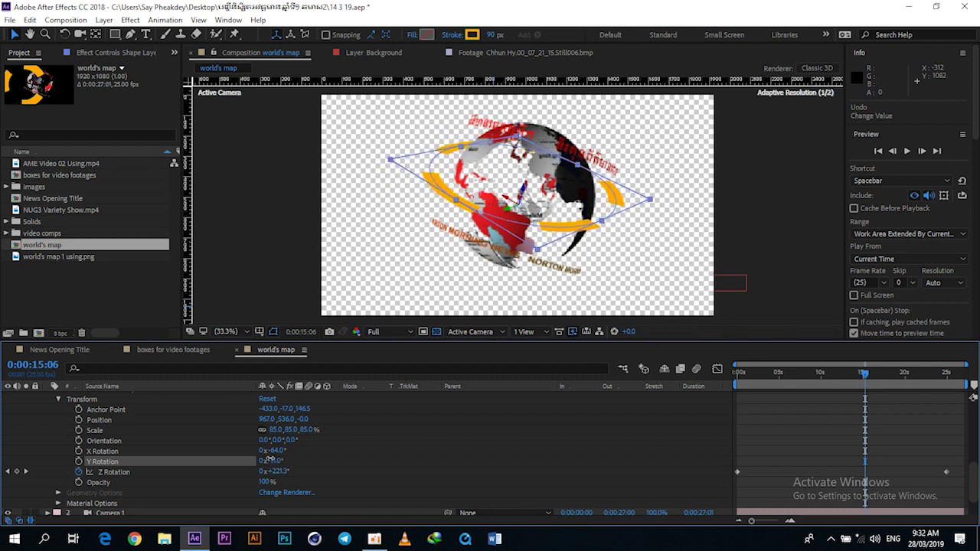
pyautogui.click(790, 420)
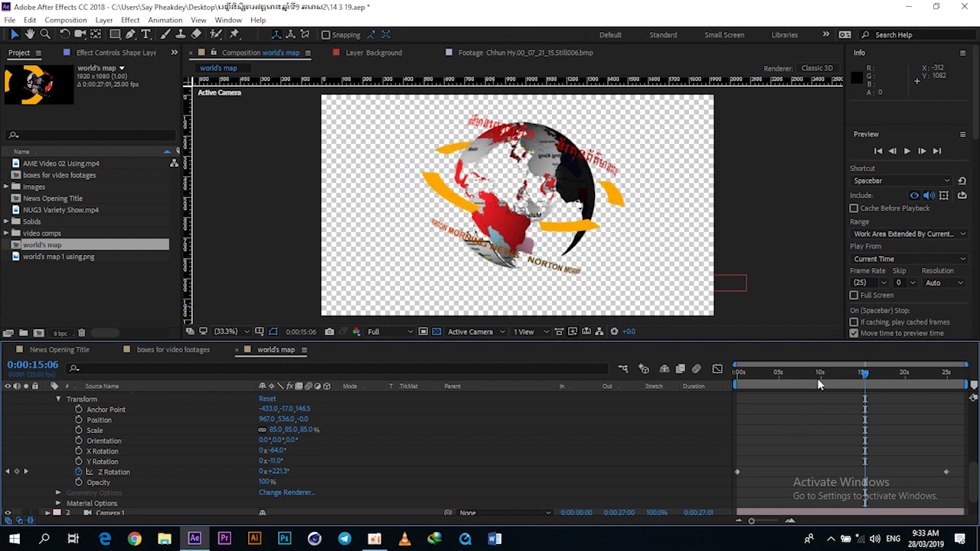
pyautogui.moveTo(819, 371)
pyautogui.mouseDown()
pyautogui.moveTo(913, 377)
pyautogui.moveTo(890, 389)
pyautogui.moveTo(737, 396)
pyautogui.mouseUp()
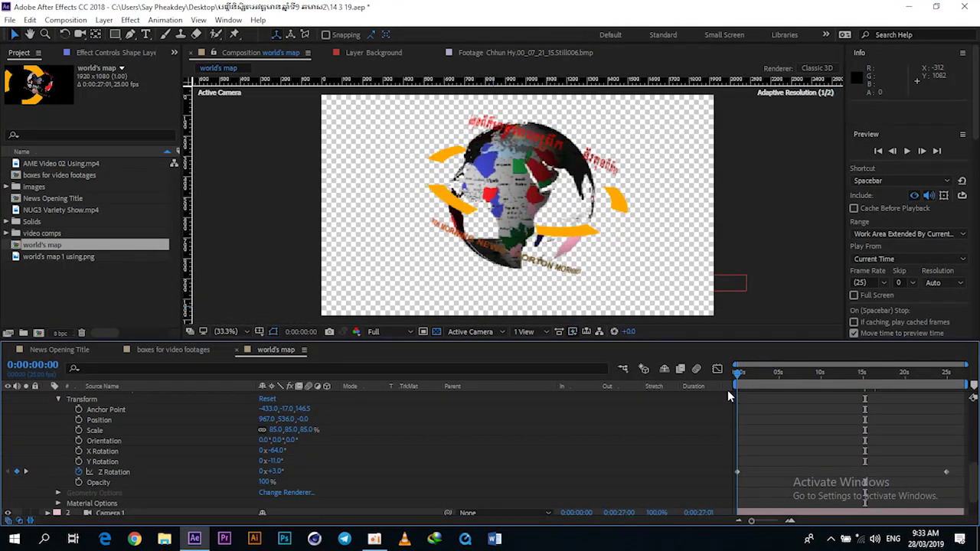